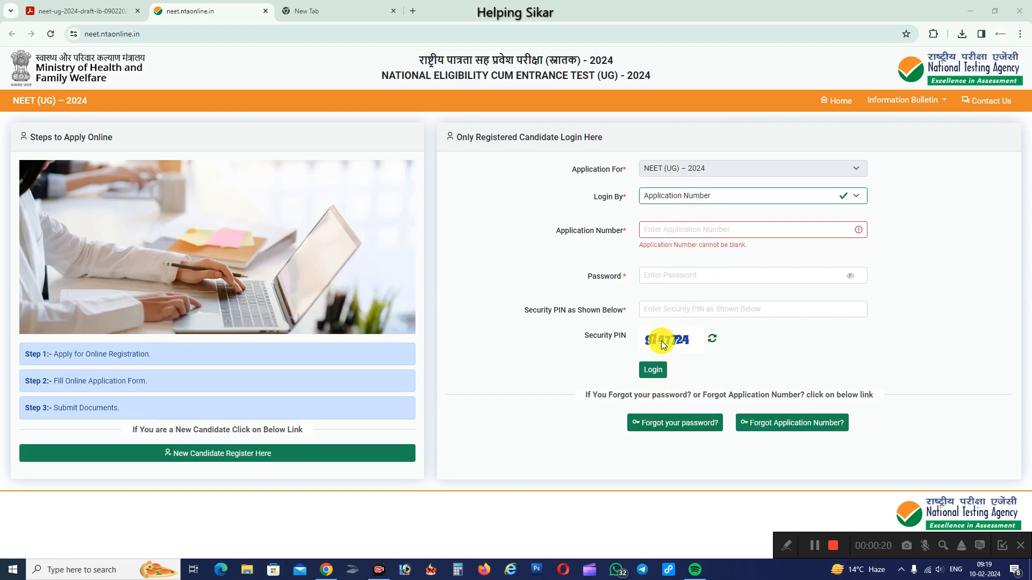
Open the 'New Candidate Register Here' registration page from the login page
{"action": "left_click", "coordinate": [225, 455]}
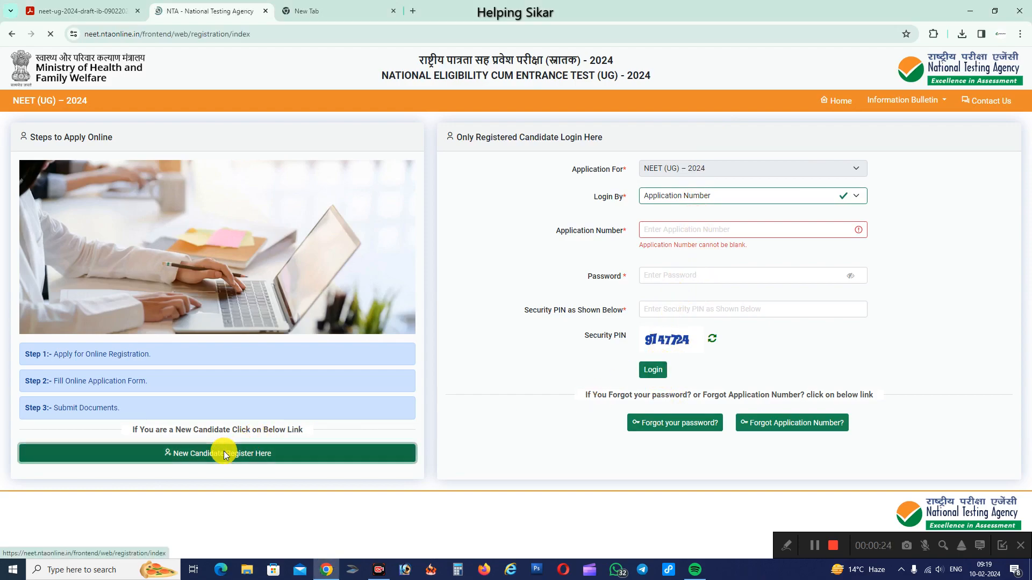
Read the instructions, highlighting the fee categories and the photo and file format requirements
{"action": "scroll", "coordinate": [559, 375], "scroll_direction": "down", "scroll_amount": 10}
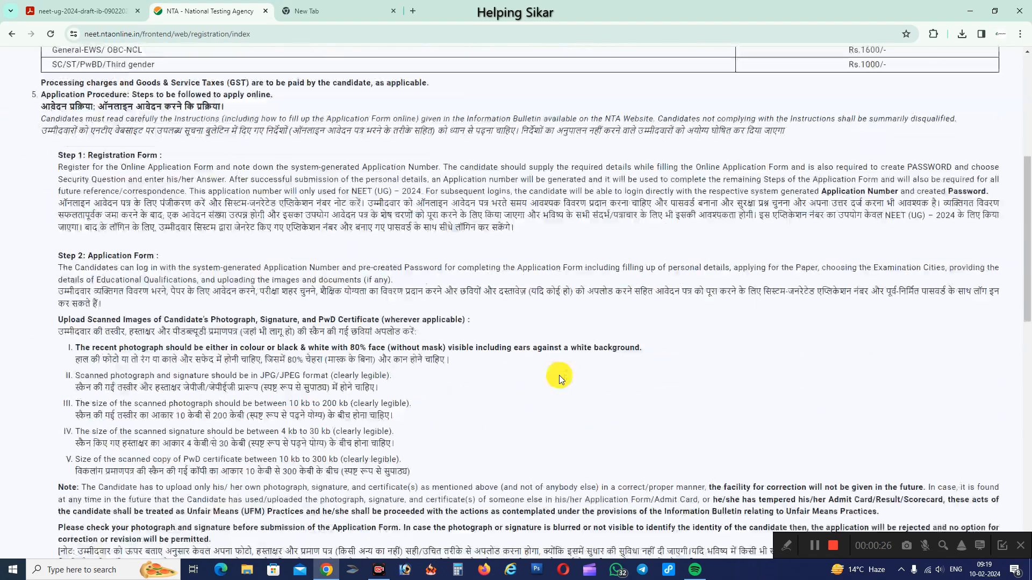
{"action": "scroll", "coordinate": [559, 375], "scroll_direction": "up", "scroll_amount": 10}
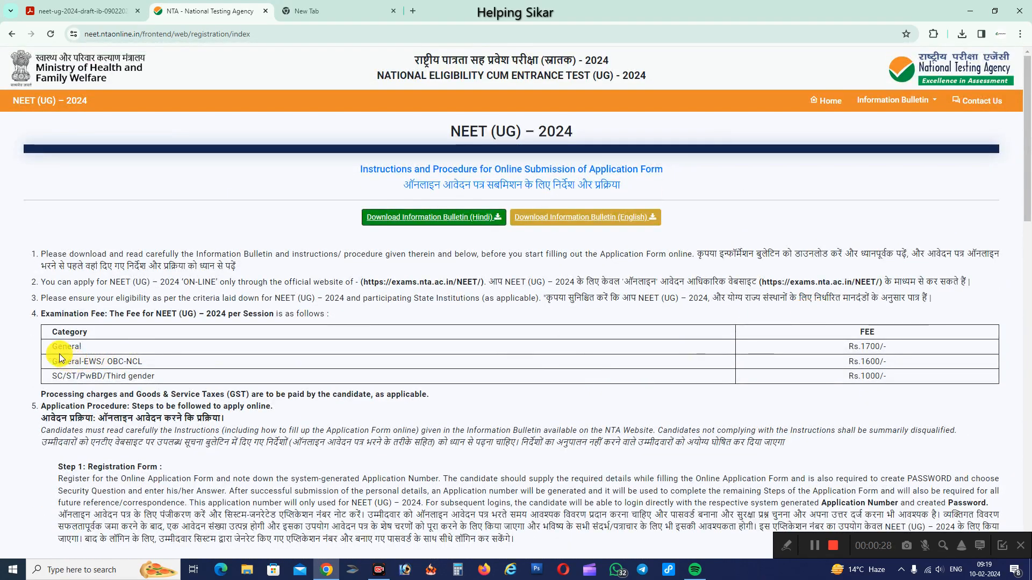
{"action": "left_click_drag", "start_coordinate": [57, 361], "coordinate": [243, 379]}
{"action": "left_click", "coordinate": [242, 381]}
{"action": "scroll", "coordinate": [539, 456], "scroll_direction": "down", "scroll_amount": 15}
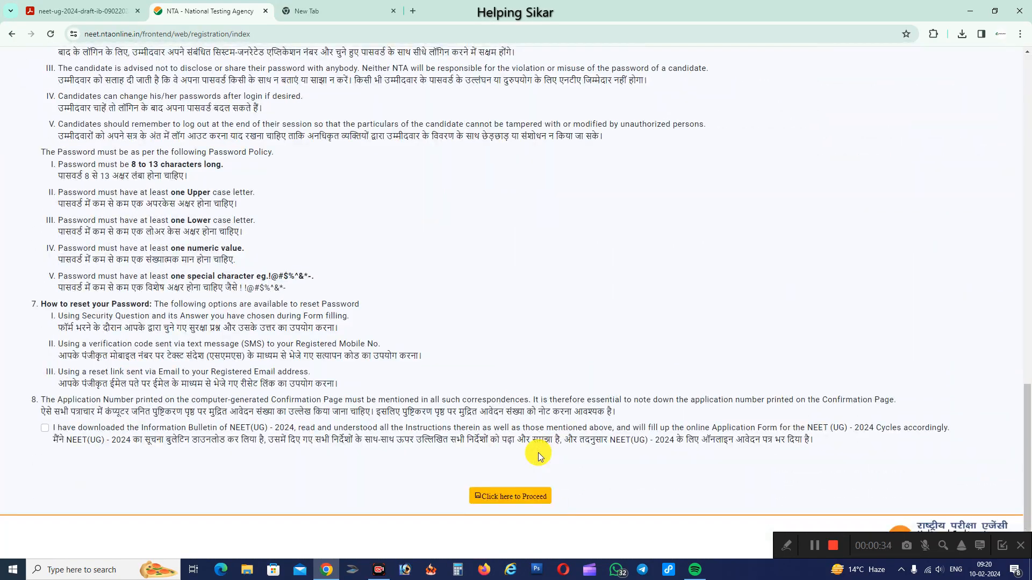
{"action": "scroll", "coordinate": [539, 456], "scroll_direction": "up", "scroll_amount": 12}
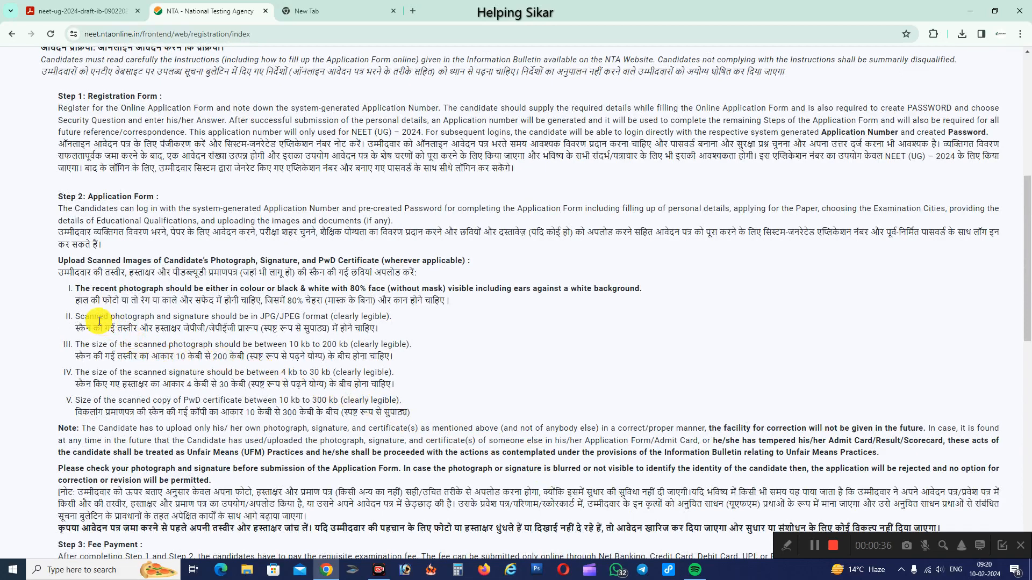
{"action": "left_click_drag", "start_coordinate": [103, 300], "coordinate": [457, 316]}
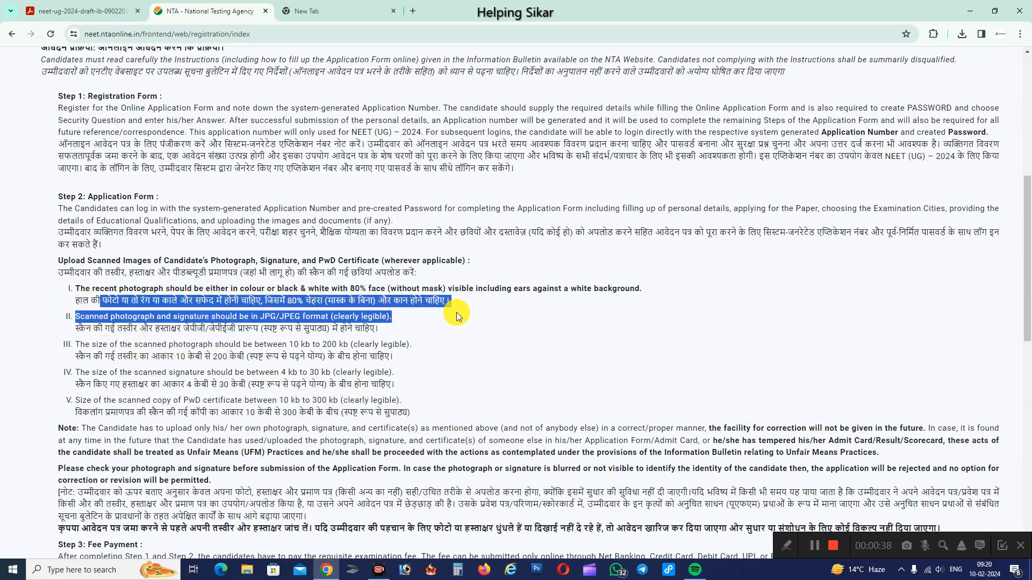
{"action": "left_click", "coordinate": [176, 317]}
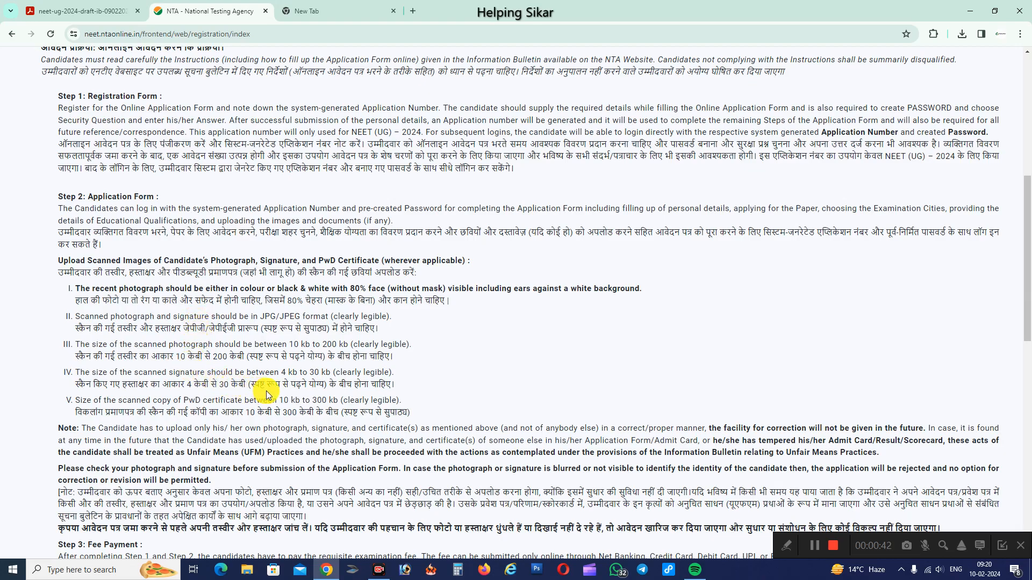
Tick the Information Bulletin declaration and proceed to the Login and Identification page
{"action": "scroll", "coordinate": [267, 395], "scroll_direction": "down", "scroll_amount": 8}
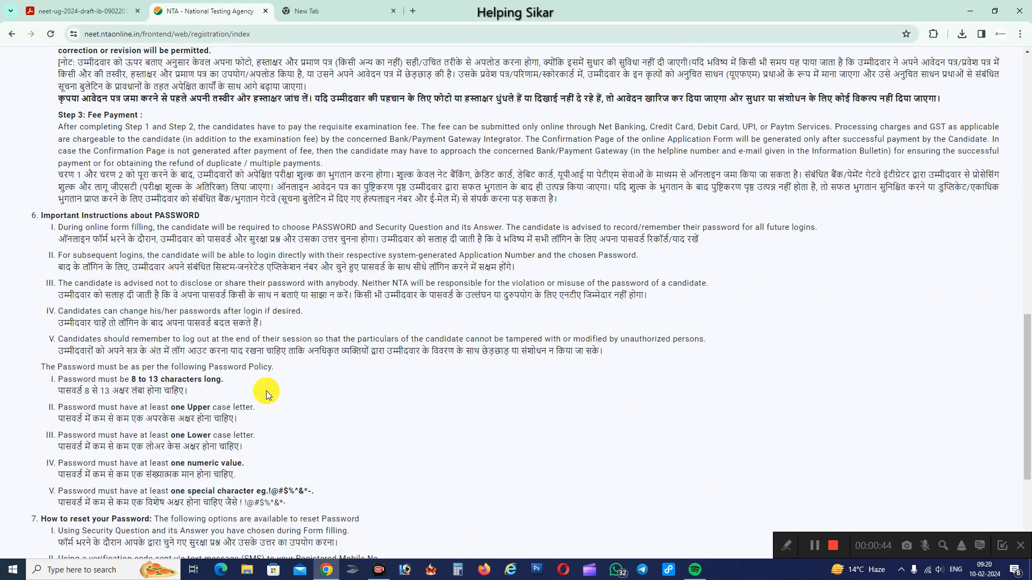
{"action": "scroll", "coordinate": [266, 391], "scroll_direction": "down", "scroll_amount": 4}
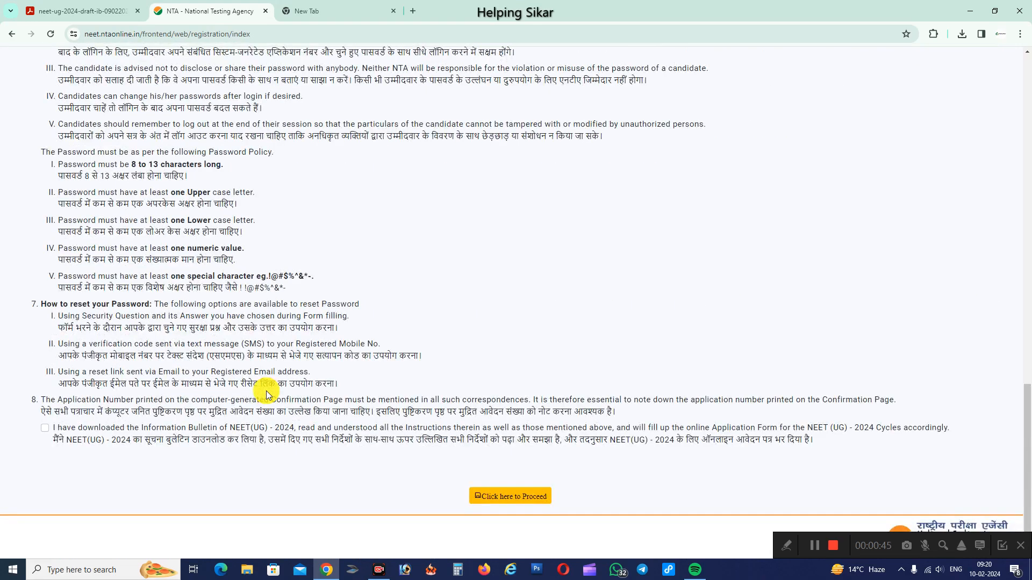
{"action": "left_click", "coordinate": [45, 428]}
{"action": "left_click", "coordinate": [486, 495]}
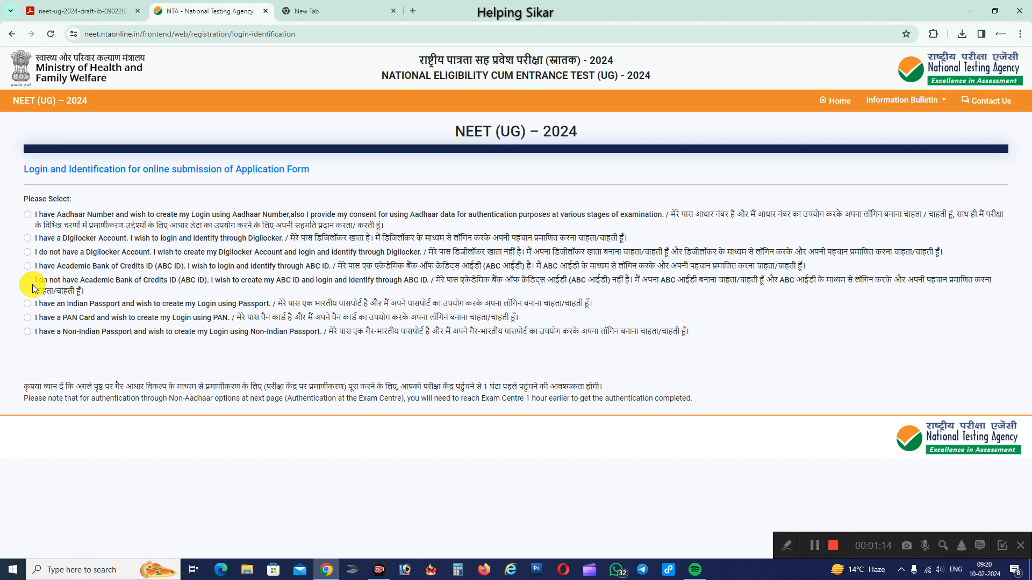
Try the Aadhaar option, then switch to ABC ID login and continue to DigiLocker sign-in
{"action": "left_click", "coordinate": [27, 215]}
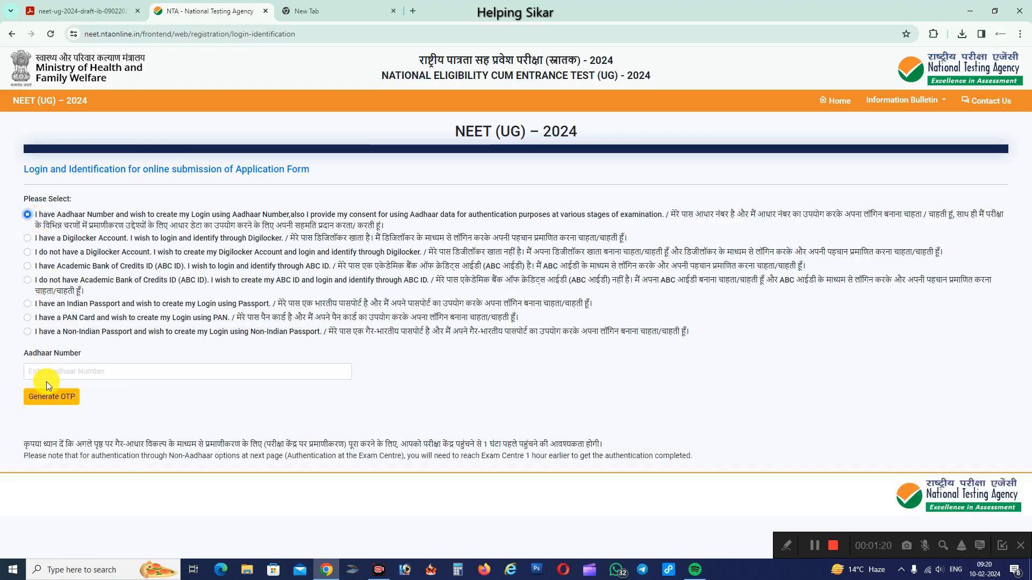
{"action": "left_click", "coordinate": [88, 372]}
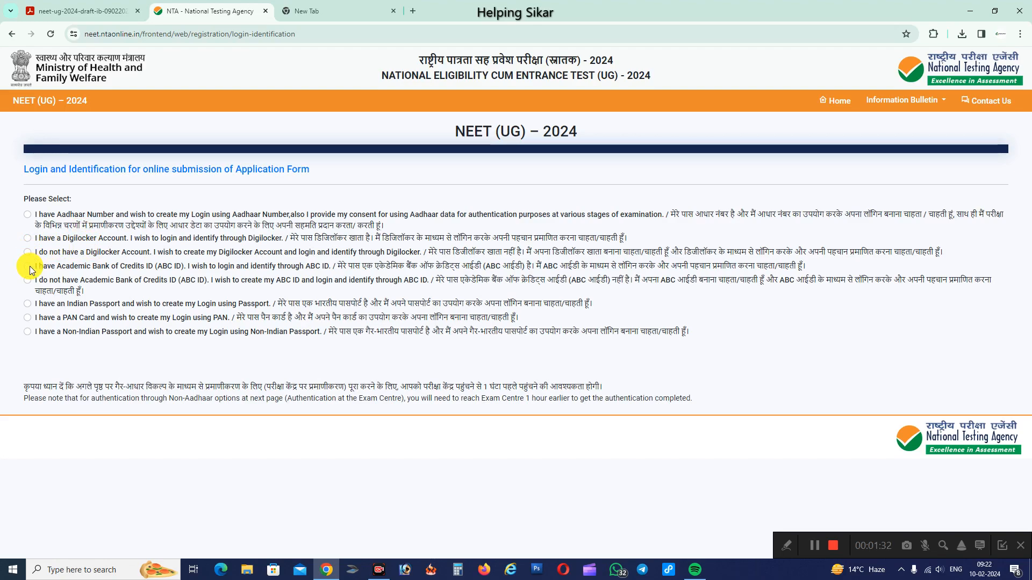
{"action": "left_click", "coordinate": [28, 267]}
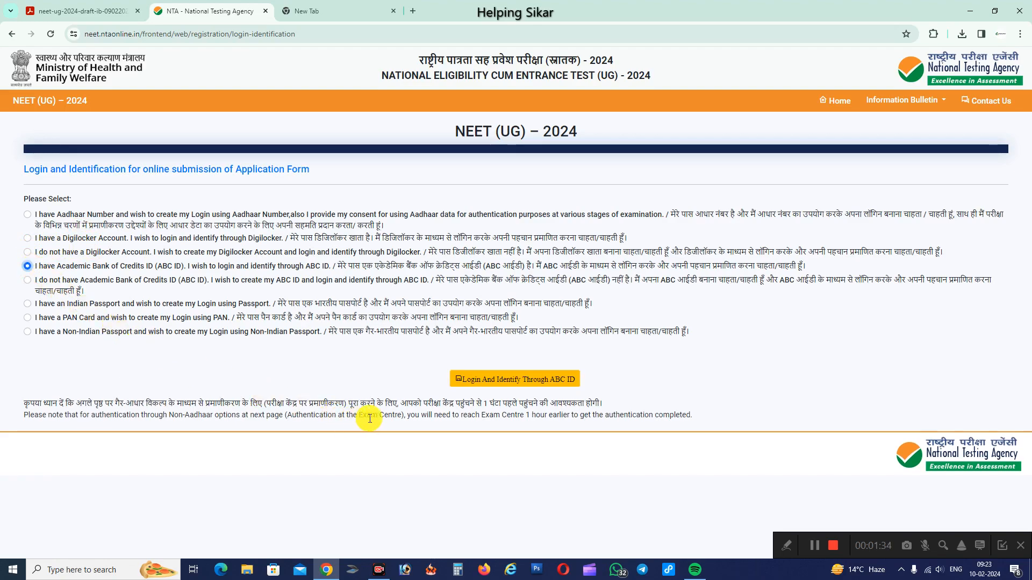
{"action": "left_click", "coordinate": [485, 386]}
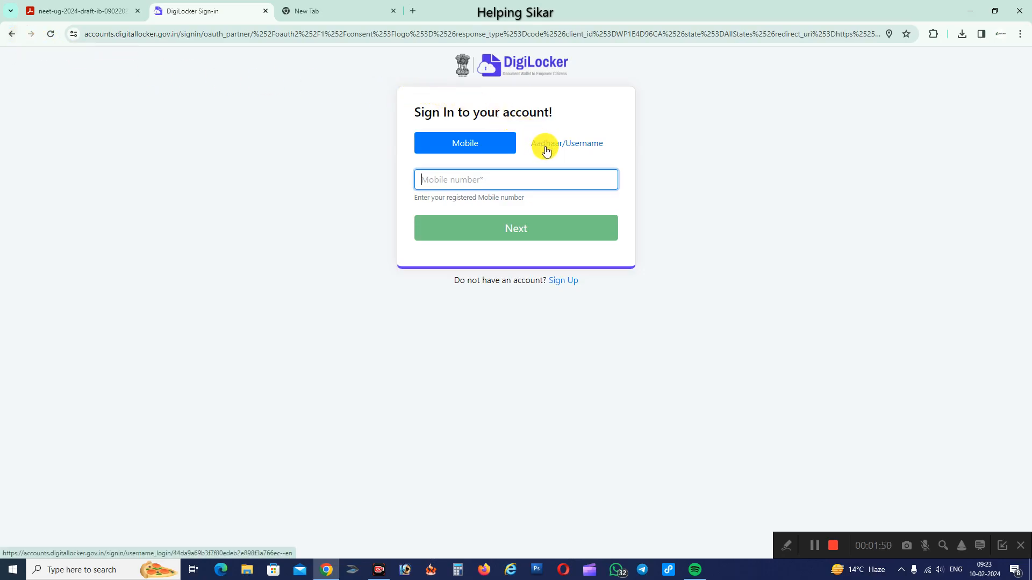
Enter the registered mobile number on DigiLocker sign-in, correcting a digit
{"action": "type", "text": "844008"}
{"action": "key", "text": "BackSpace"}
{"action": "key", "text": "BackSpace"}
{"action": "key", "text": "BackSpace"}
{"action": "key", "text": "BackSpace"}
{"action": "key", "text": "BackSpace"}
{"action": "key", "text": "BackSpace"}
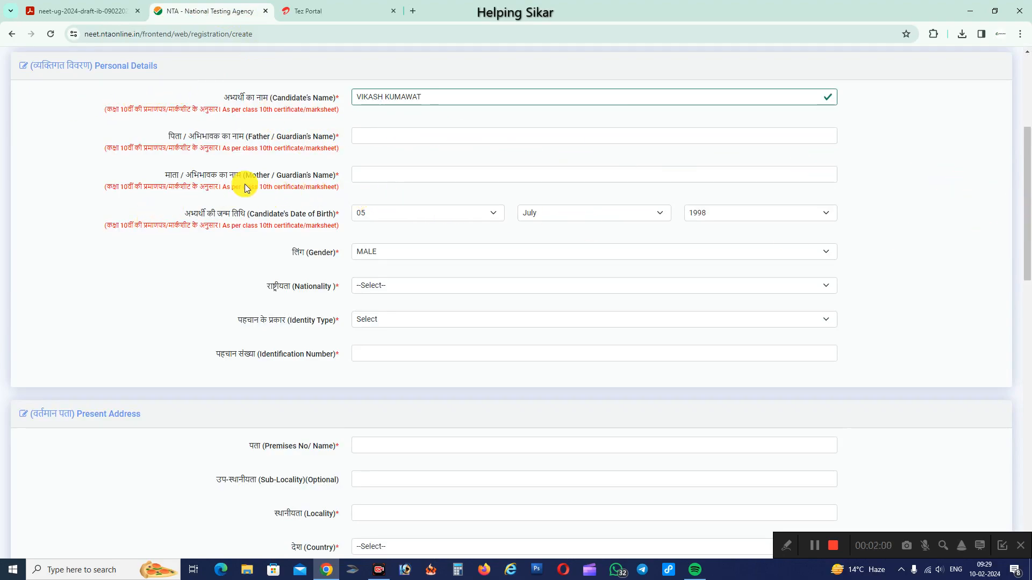
Go through the father's and mother's name fields and keep gender as MALE
{"action": "left_click", "coordinate": [365, 132]}
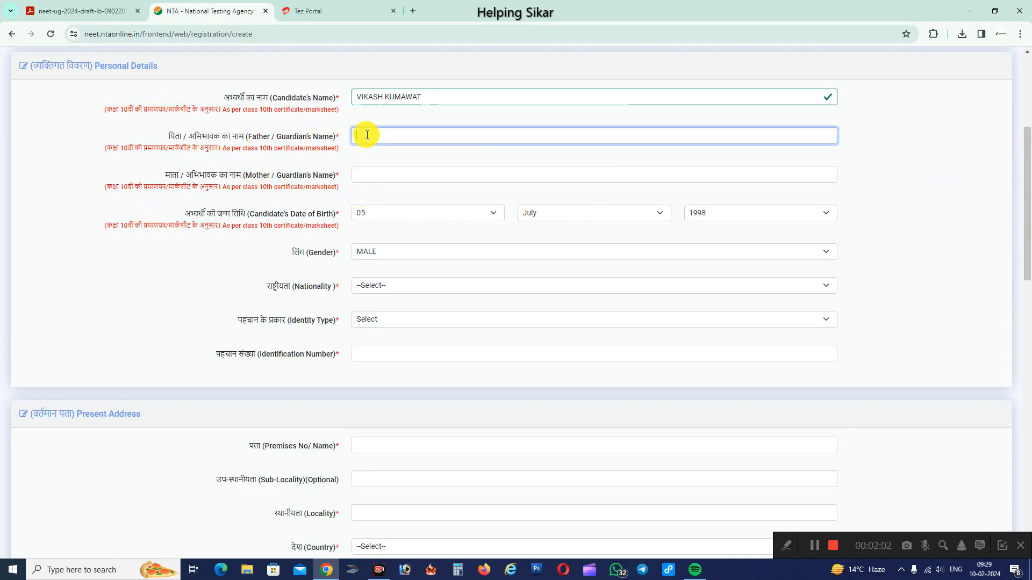
{"action": "left_click", "coordinate": [388, 175]}
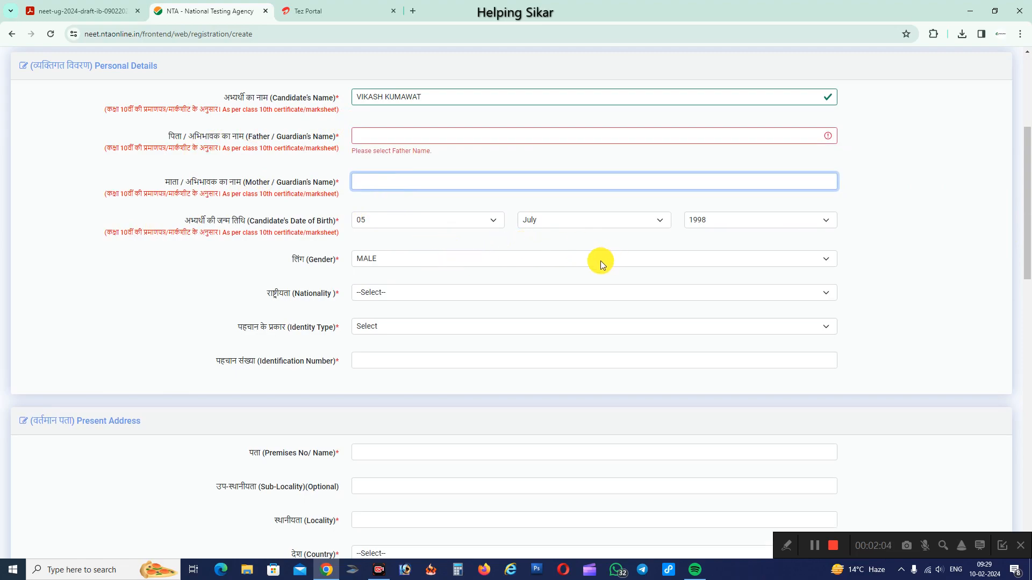
{"action": "left_click", "coordinate": [472, 263]}
{"action": "left_click", "coordinate": [472, 264]}
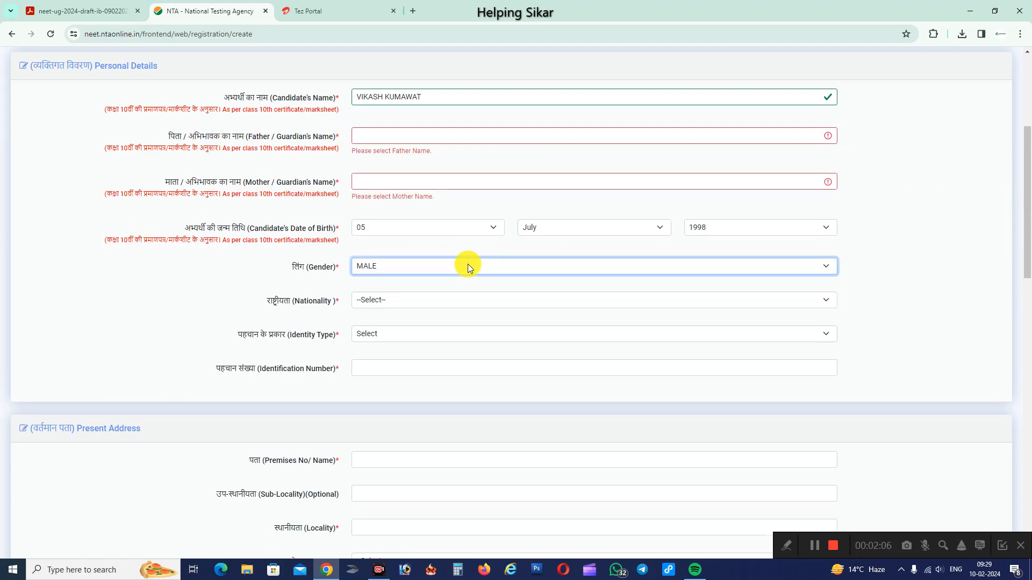
Set nationality to INDIAN and identity type to ANY OTHER VALID GOVT IDENTITY WITH PHOTOGRAPH
{"action": "left_click", "coordinate": [402, 307]}
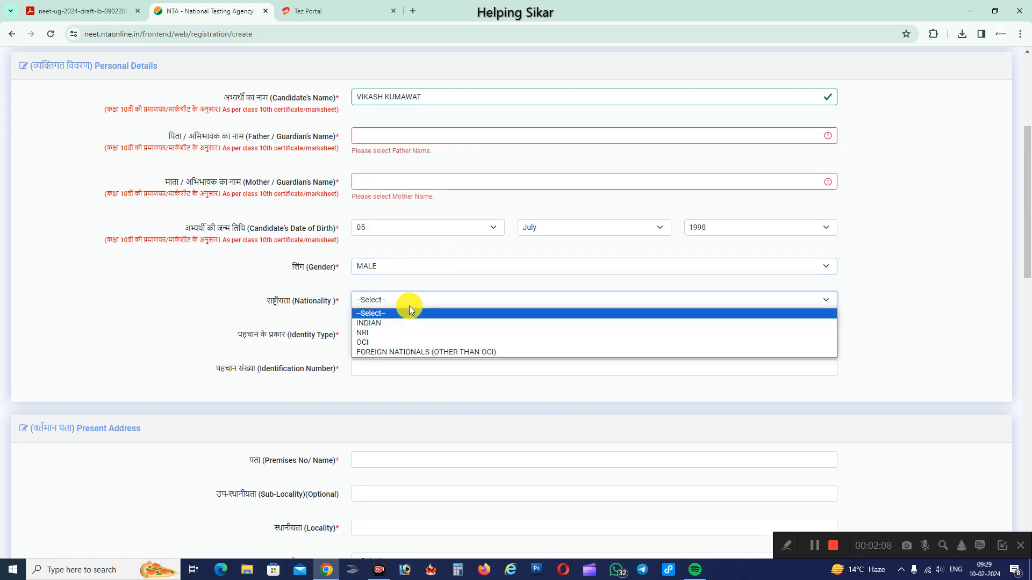
{"action": "left_click", "coordinate": [412, 335]}
{"action": "left_click", "coordinate": [411, 336]}
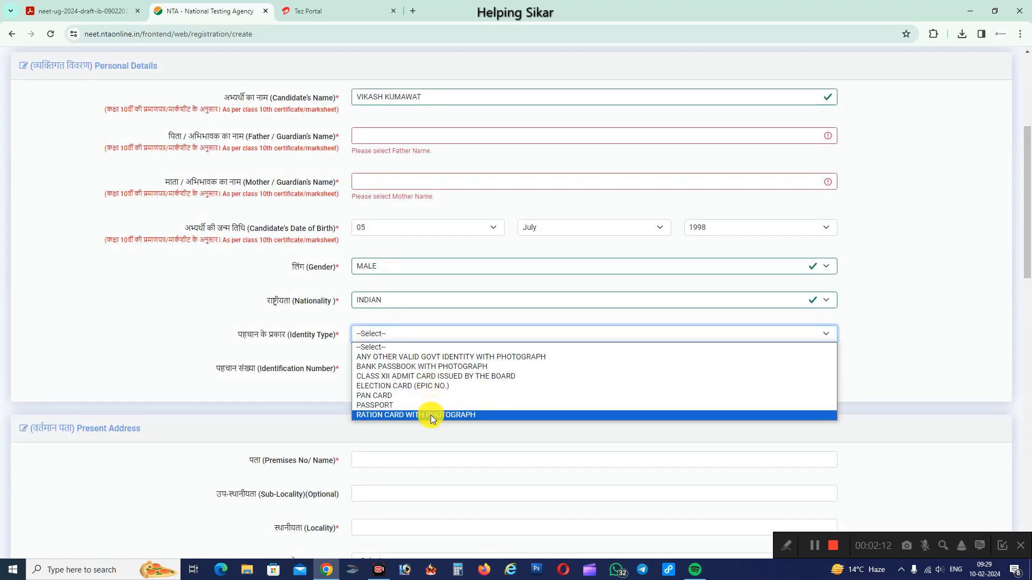
{"action": "left_click", "coordinate": [489, 357]}
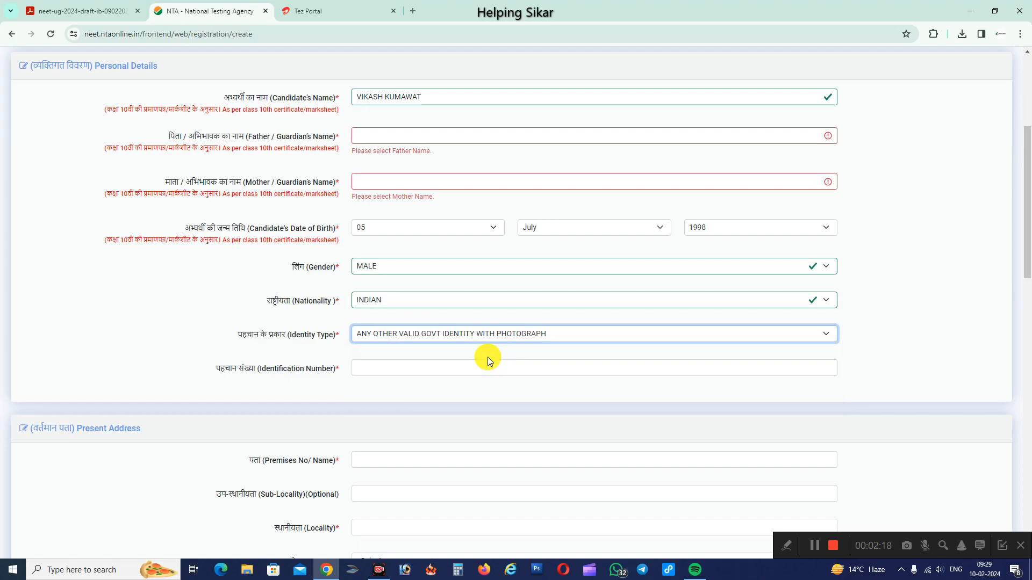
{"action": "left_click", "coordinate": [379, 370]}
{"action": "left_click", "coordinate": [397, 401]}
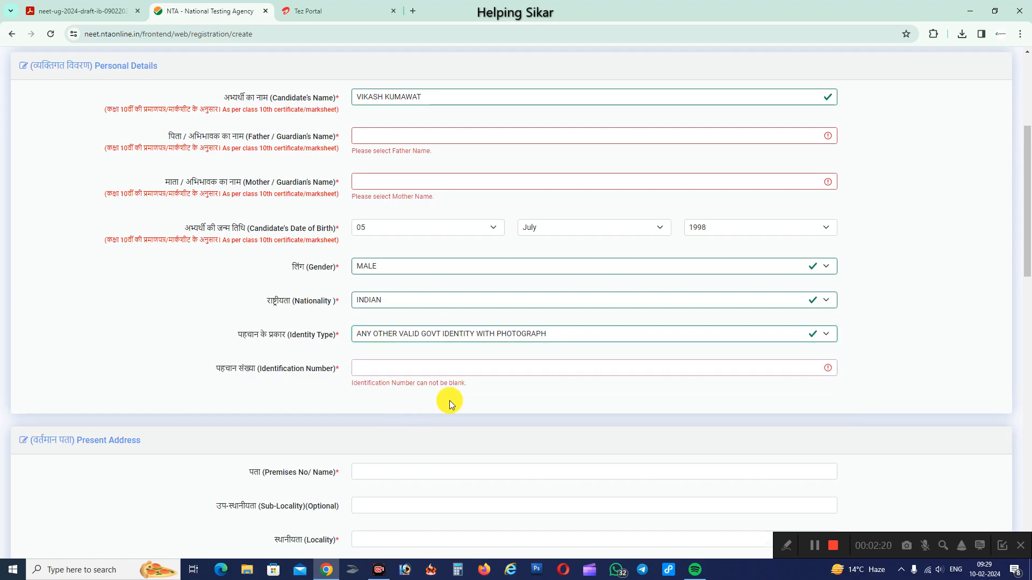
{"action": "scroll", "coordinate": [483, 398], "scroll_direction": "down", "scroll_amount": 4}
{"action": "left_click", "coordinate": [401, 266]}
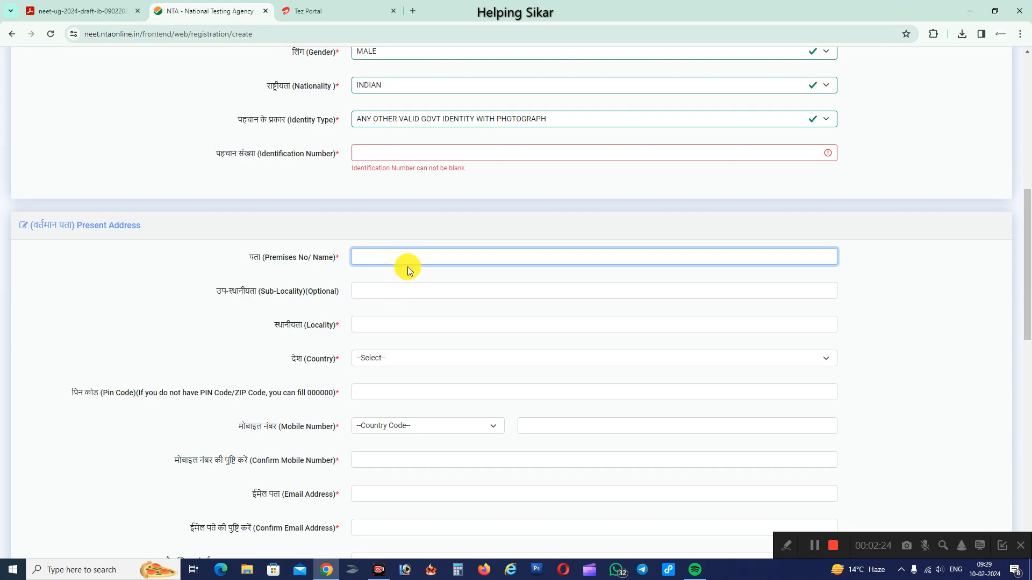
Set the present address country to INDIA, state RAJASTHAN and district SIKAR
{"action": "left_click", "coordinate": [407, 294]}
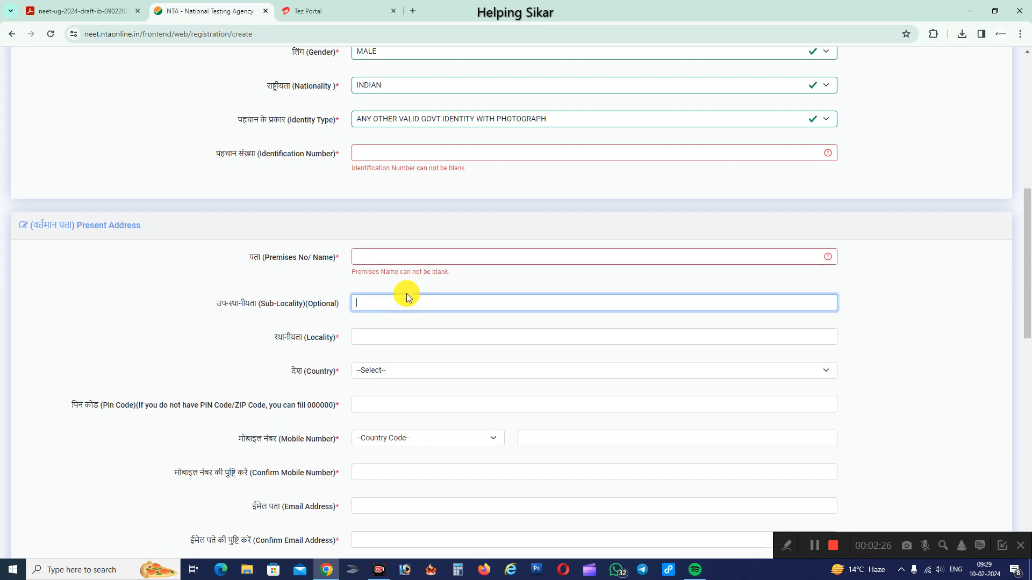
{"action": "left_click", "coordinate": [398, 340]}
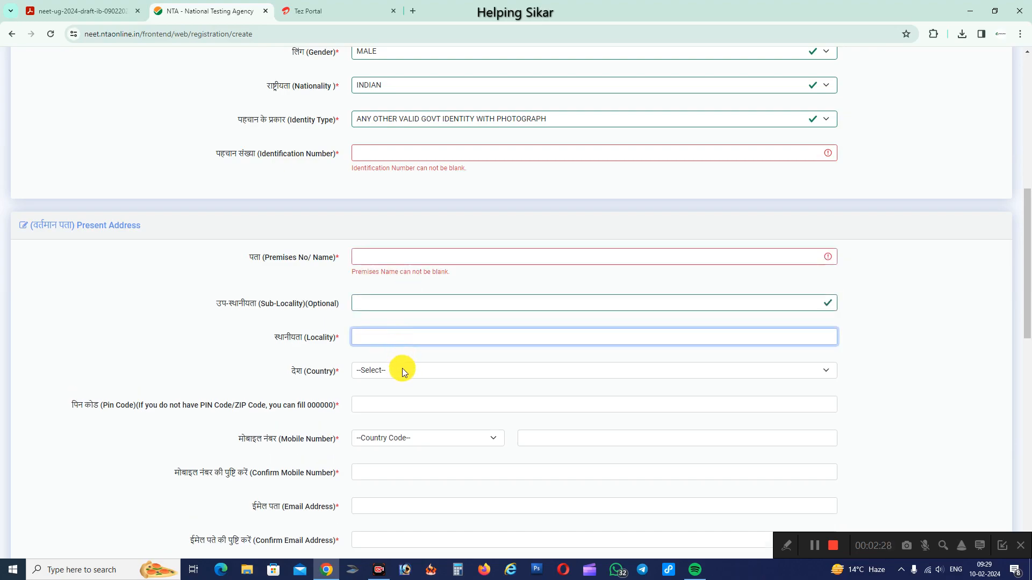
{"action": "left_click", "coordinate": [404, 371]}
{"action": "type", "text": "india"}
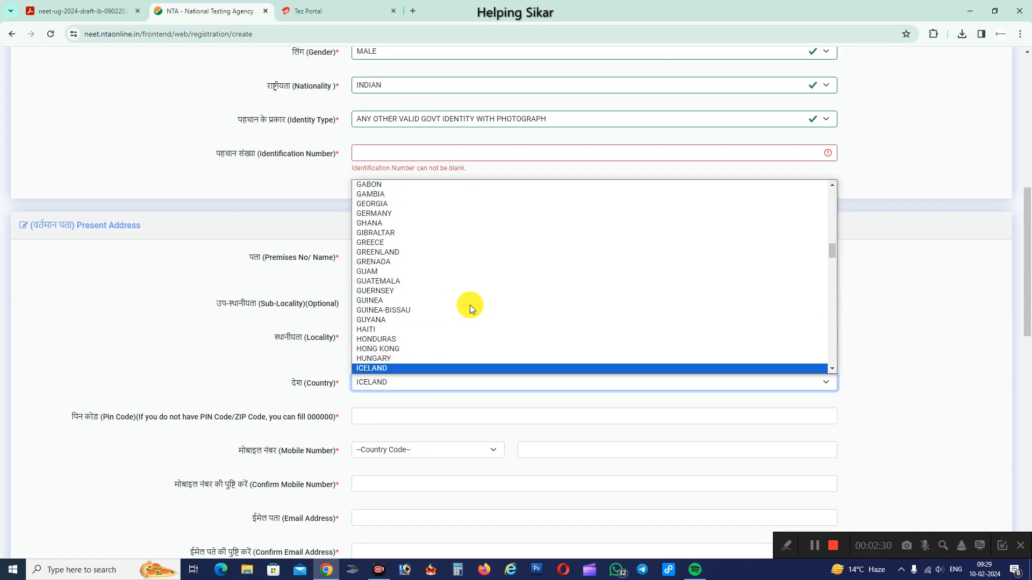
{"action": "key", "text": "Return"}
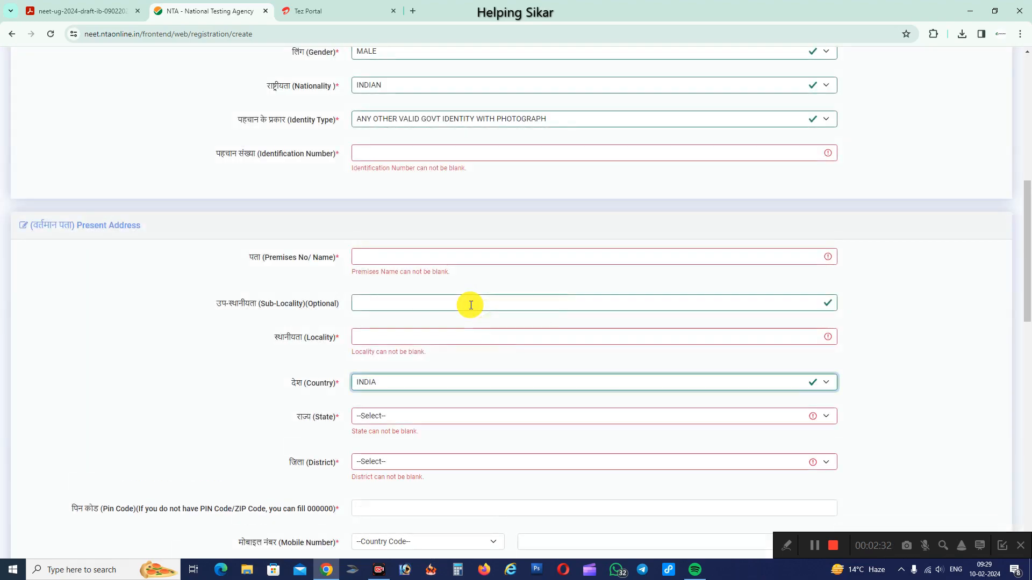
{"action": "left_click", "coordinate": [396, 416]}
{"action": "scroll", "coordinate": [431, 345], "scroll_direction": "down", "scroll_amount": 4}
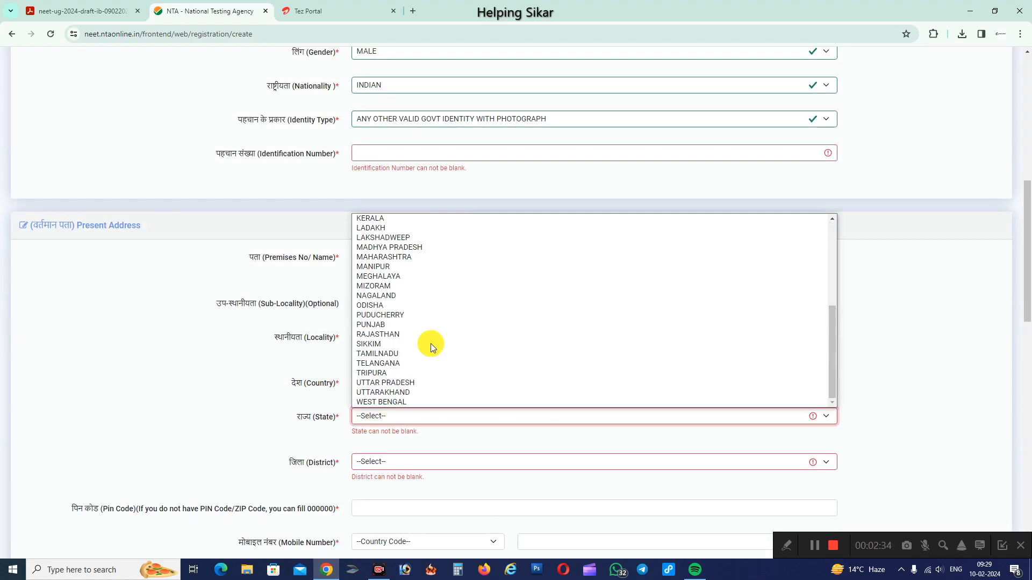
{"action": "left_click", "coordinate": [412, 334]}
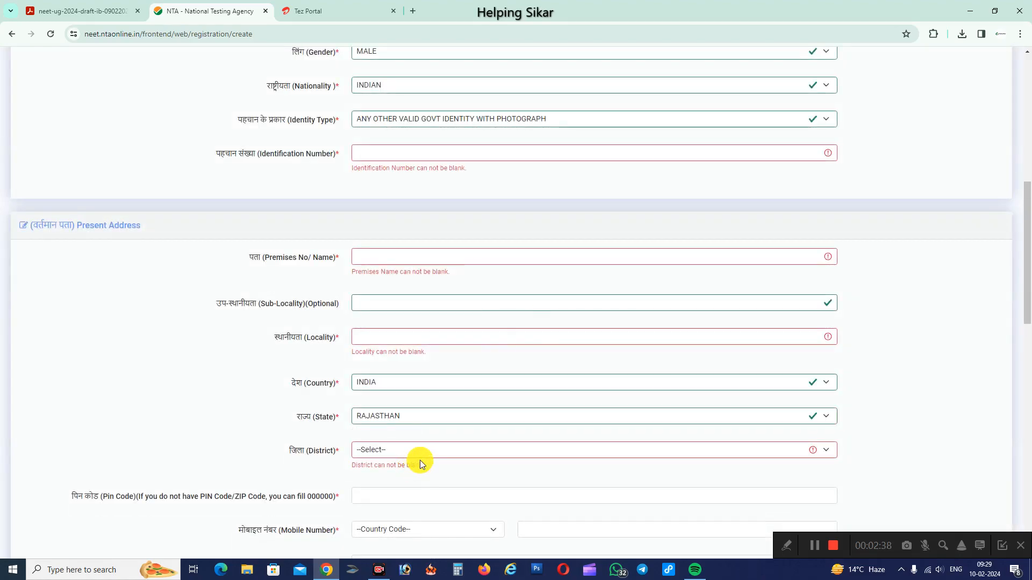
{"action": "left_click", "coordinate": [434, 450]}
{"action": "scroll", "coordinate": [463, 414], "scroll_direction": "down", "scroll_amount": 3}
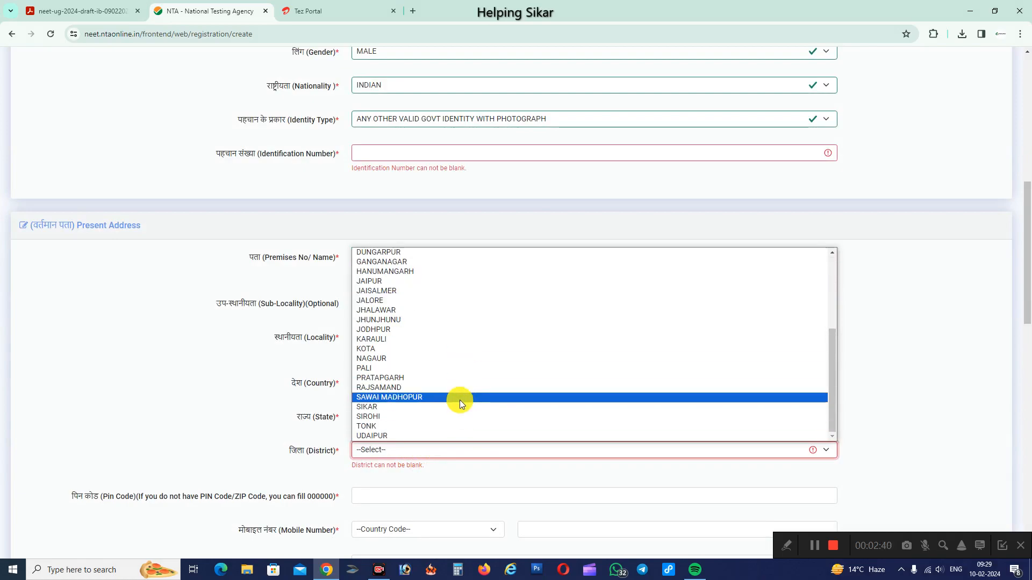
{"action": "left_click", "coordinate": [455, 408]}
Review the Pin Code, mobile and email field labels, then scroll down to the password section
{"action": "scroll", "coordinate": [346, 442], "scroll_direction": "down", "scroll_amount": 4}
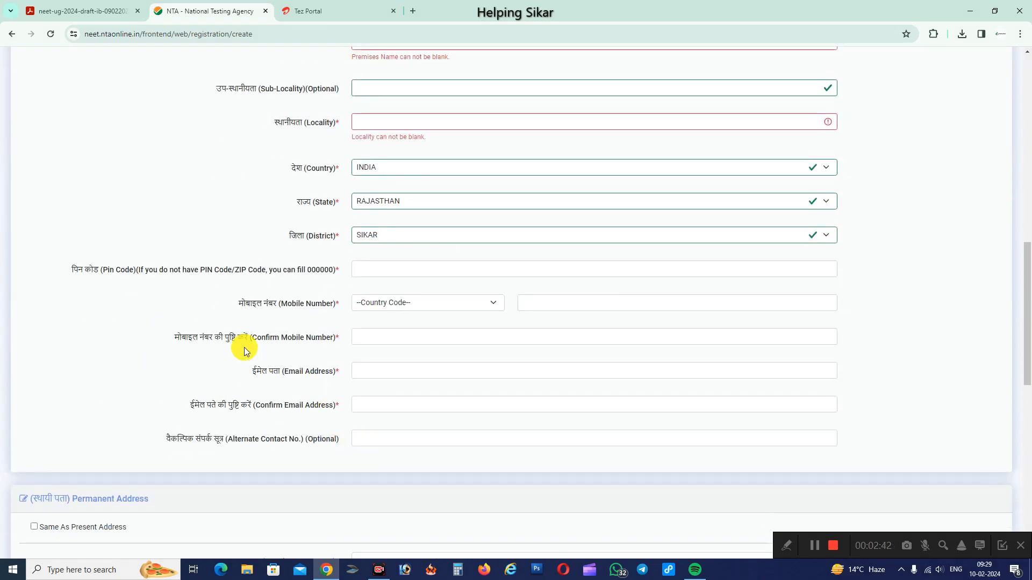
{"action": "left_click_drag", "start_coordinate": [94, 271], "coordinate": [338, 277]}
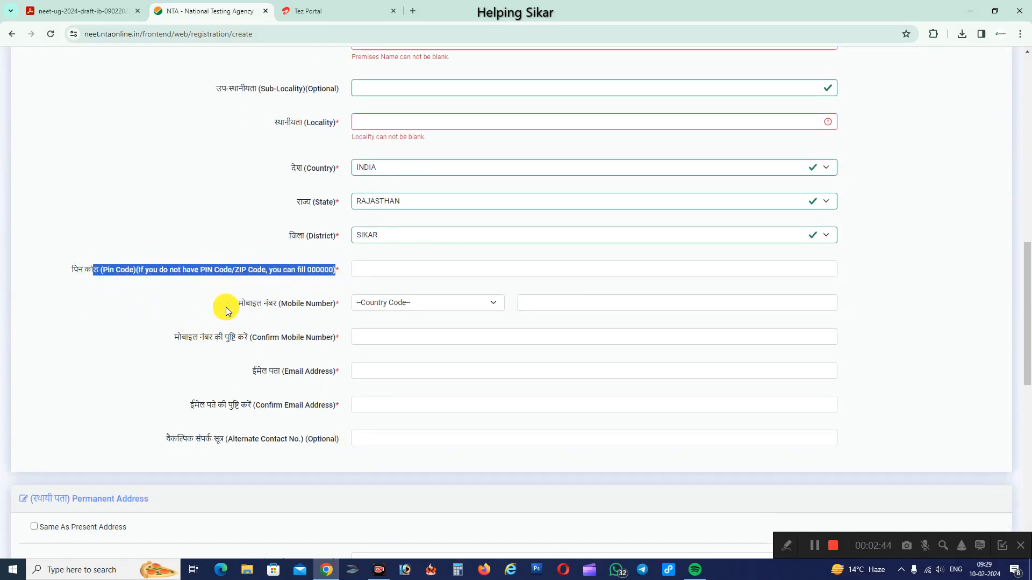
{"action": "left_click_drag", "start_coordinate": [236, 304], "coordinate": [331, 314]}
{"action": "left_click_drag", "start_coordinate": [173, 335], "coordinate": [285, 340]}
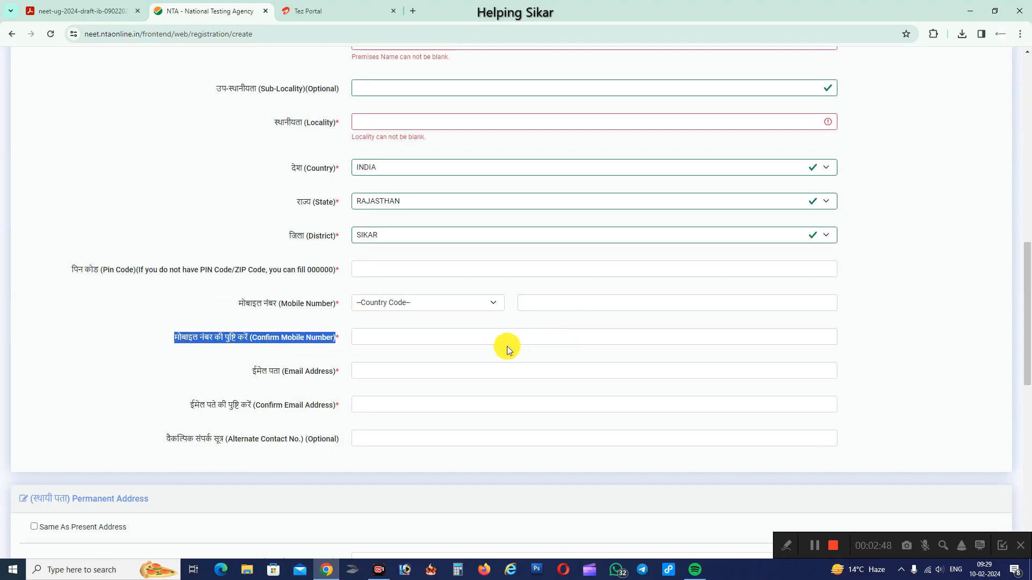
{"action": "left_click_drag", "start_coordinate": [250, 371], "coordinate": [334, 369]}
{"action": "left_click_drag", "start_coordinate": [219, 402], "coordinate": [285, 424]}
{"action": "scroll", "coordinate": [206, 444], "scroll_direction": "down", "scroll_amount": 4}
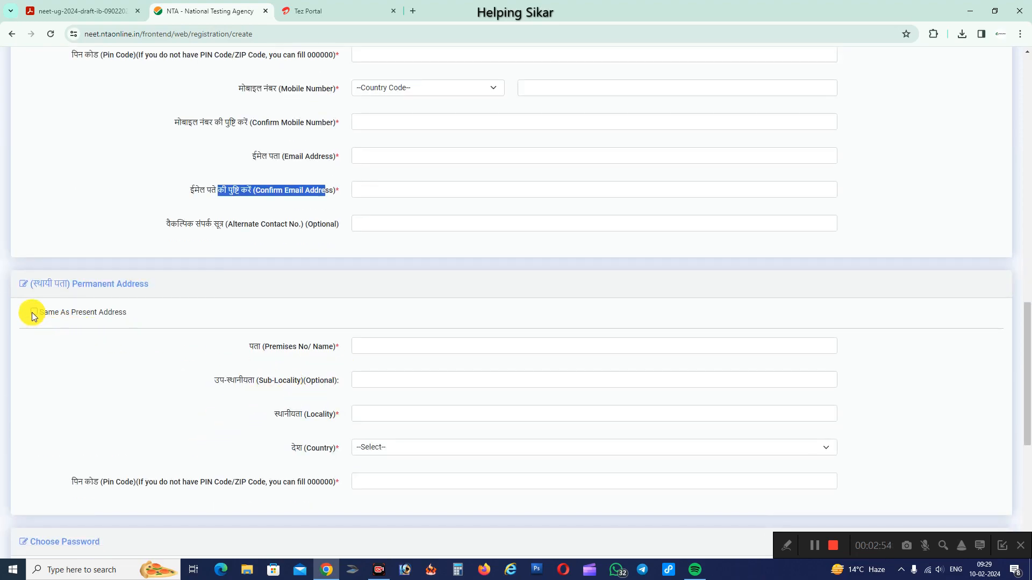
{"action": "scroll", "coordinate": [289, 286], "scroll_direction": "down", "scroll_amount": 7}
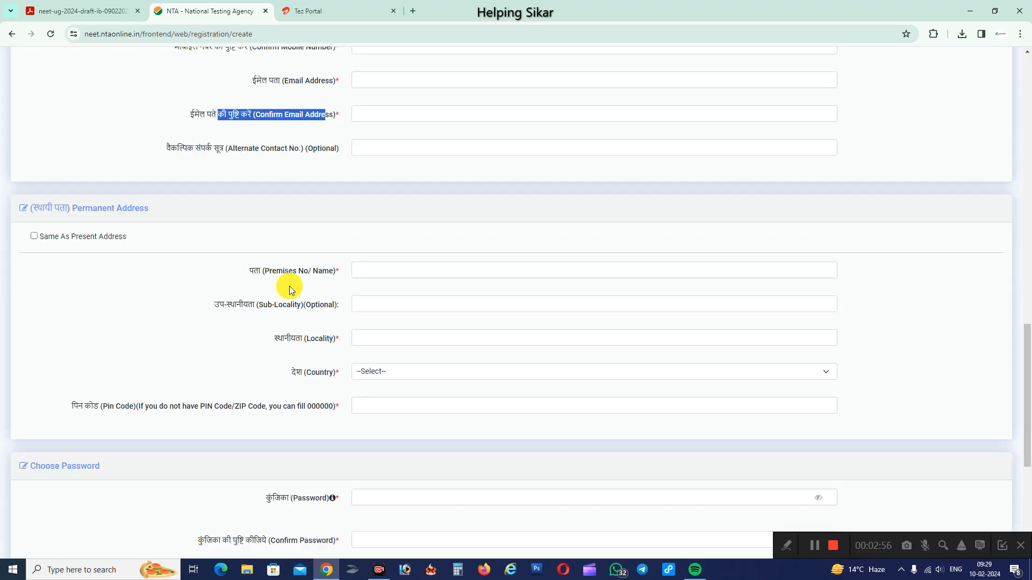
{"action": "mouse_move", "coordinate": [402, 216]}
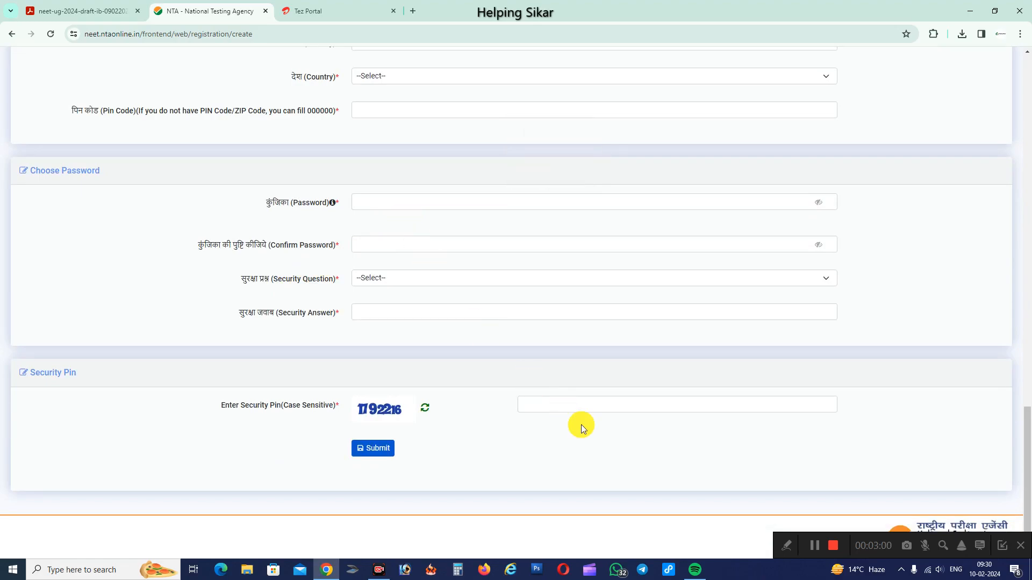
{"action": "left_click", "coordinate": [787, 545]}
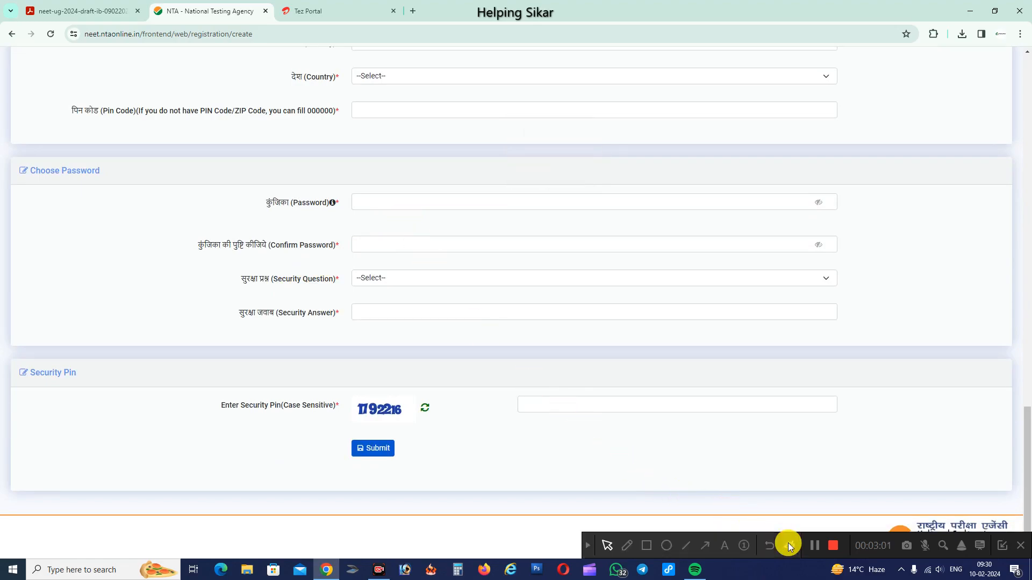
{"action": "left_click", "coordinate": [723, 548]}
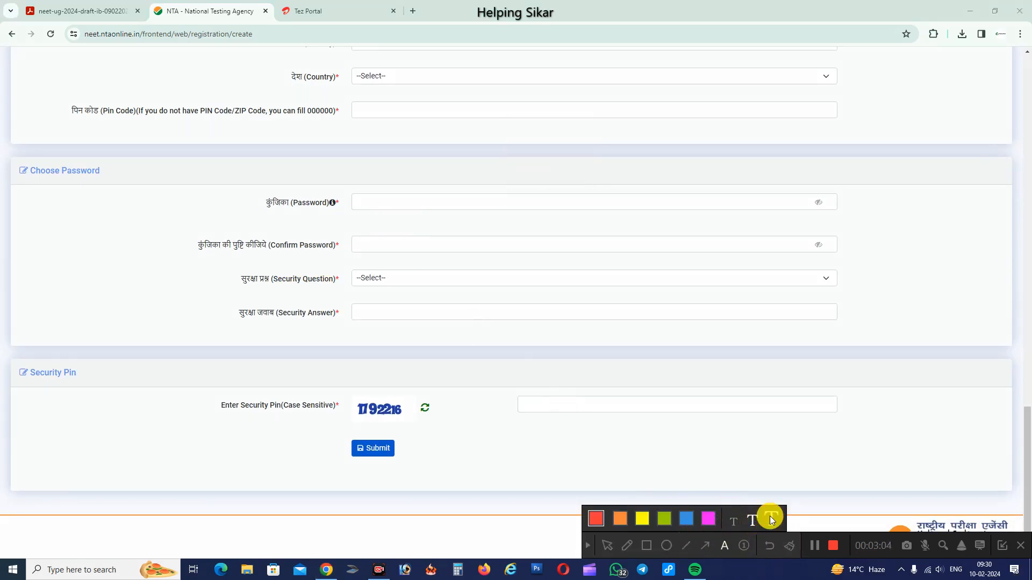
{"action": "left_click", "coordinate": [118, 279]}
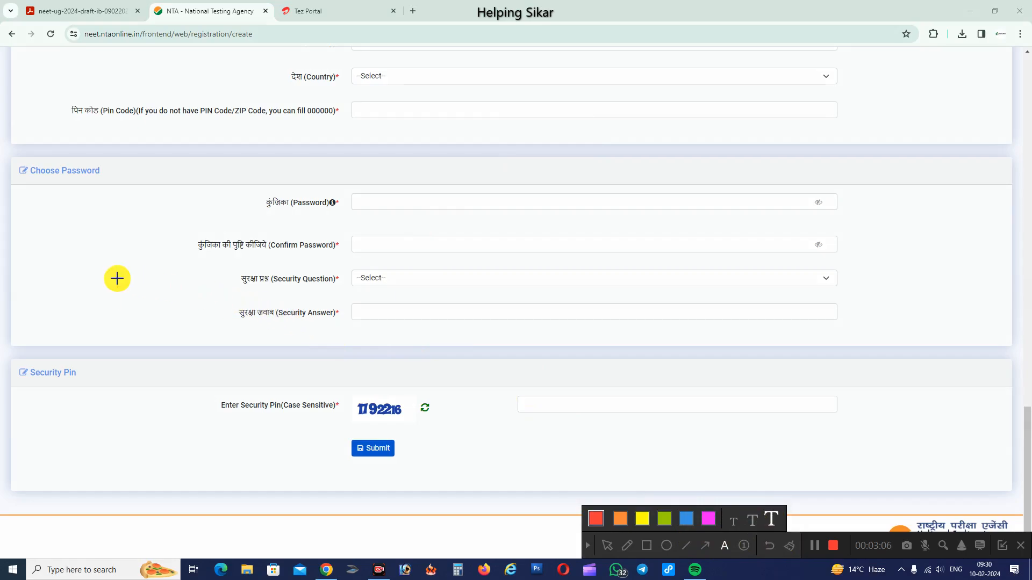
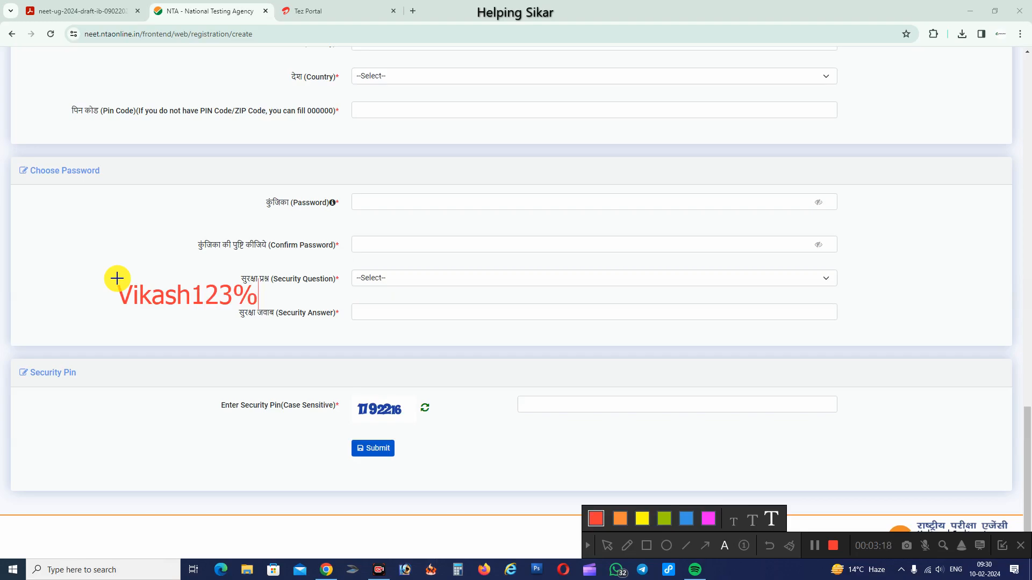
Fill Confirm Password and choose 'WHAT IS YOUR BIRTH CITY?' as the security question
{"action": "left_click", "coordinate": [590, 549]}
{"action": "left_click", "coordinate": [456, 245]}
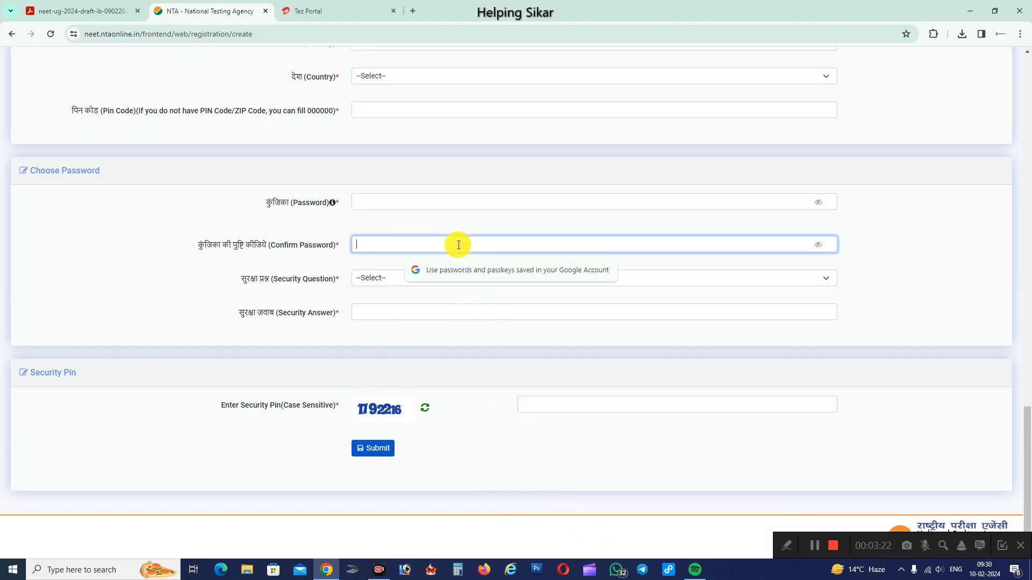
{"action": "left_click", "coordinate": [394, 274]}
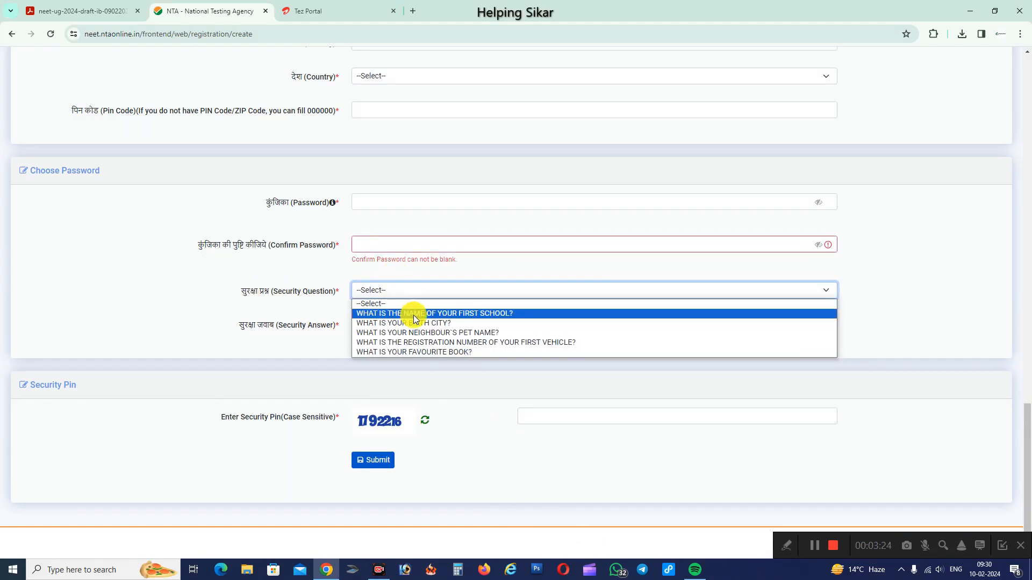
{"action": "left_click", "coordinate": [417, 321]}
{"action": "left_click", "coordinate": [418, 322]}
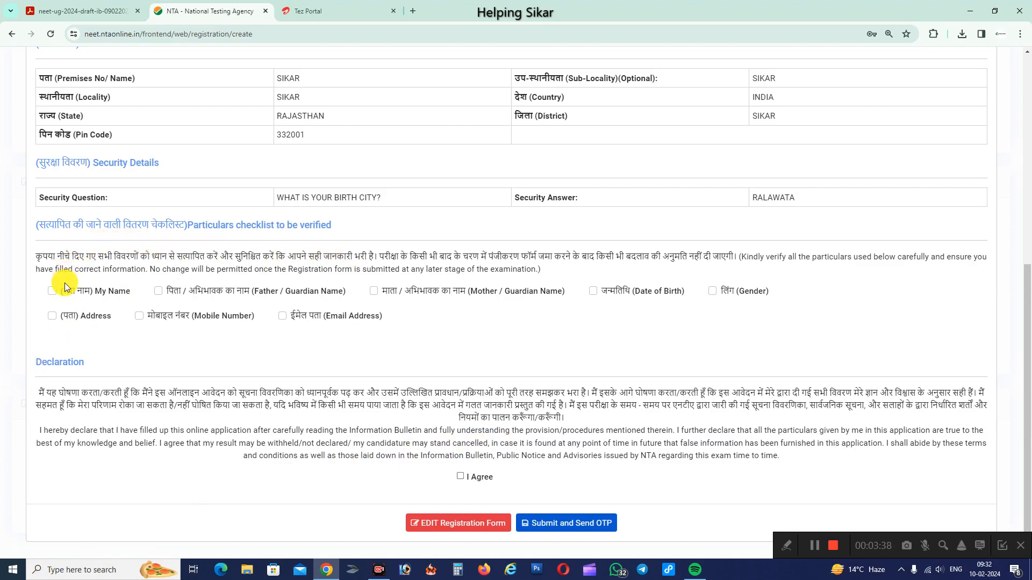
Mark name, mother's name, birth date, gender, address, mobile and email as verified, and accept the declaration
{"action": "left_click", "coordinate": [53, 292]}
{"action": "left_click", "coordinate": [373, 291]}
{"action": "left_click", "coordinate": [594, 294]}
{"action": "left_click", "coordinate": [713, 291]}
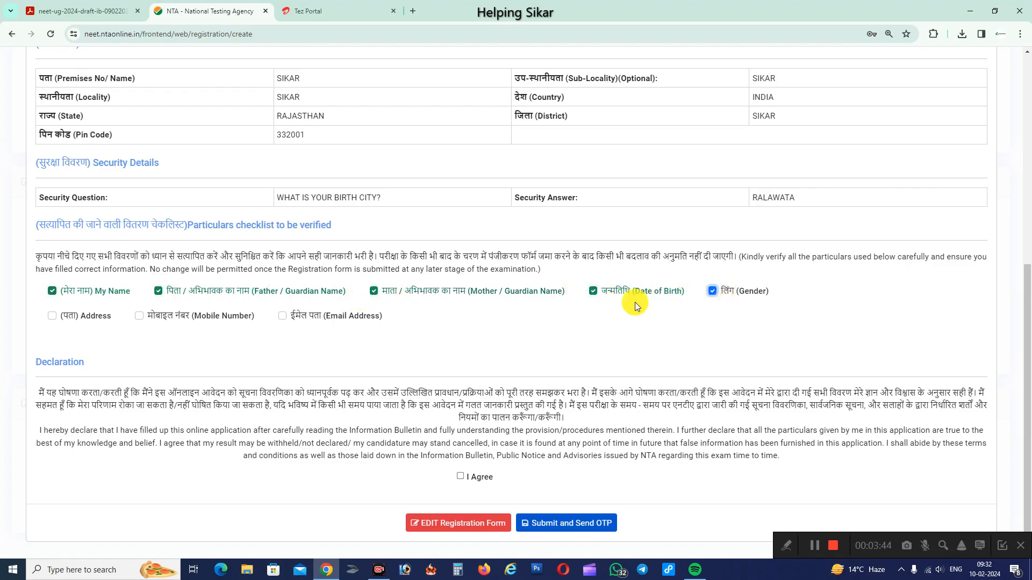
{"action": "left_click", "coordinate": [71, 316]}
{"action": "left_click", "coordinate": [152, 316]}
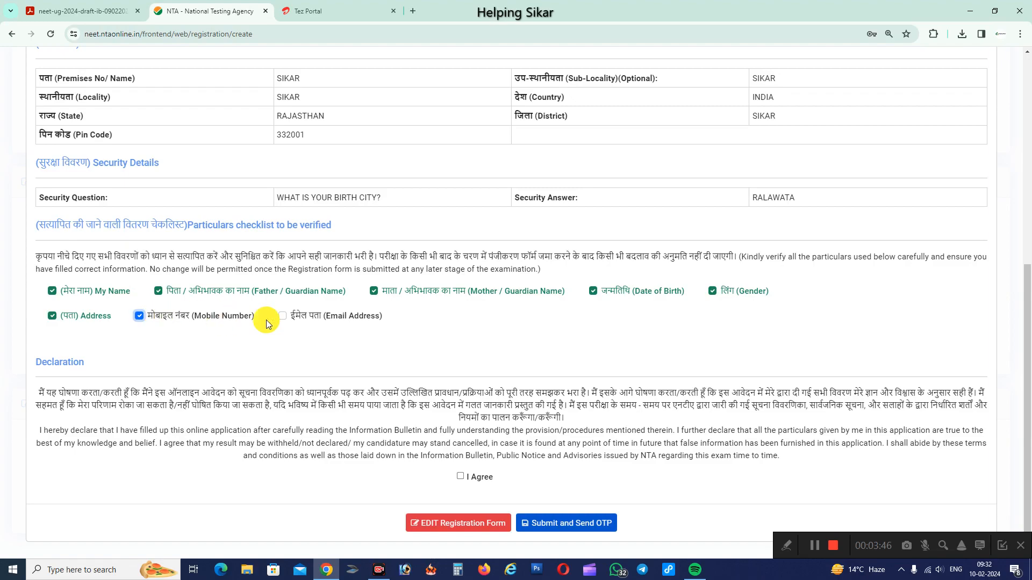
{"action": "left_click", "coordinate": [323, 318]}
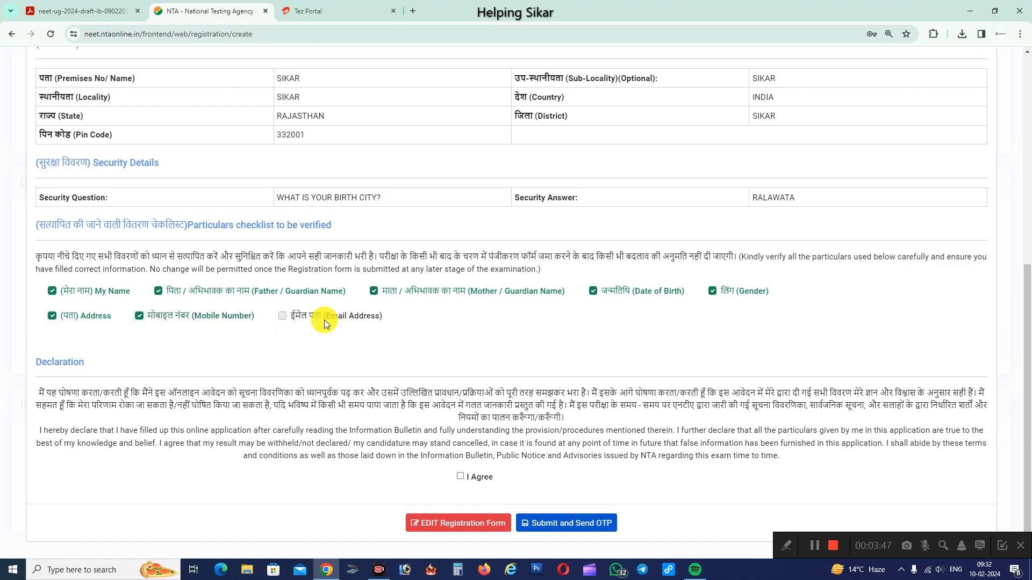
{"action": "left_click", "coordinate": [459, 476]}
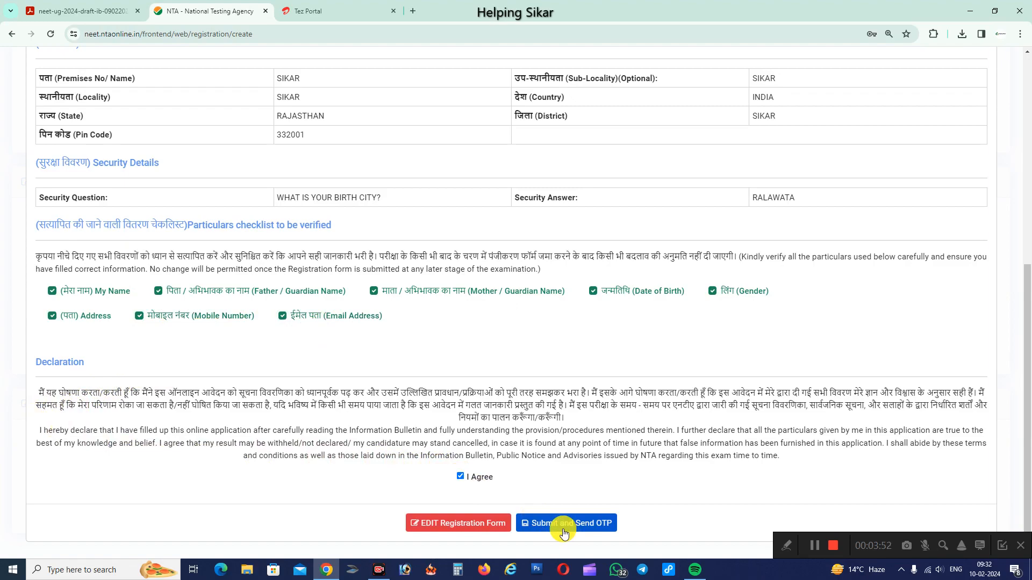
Submit the registration to request the OTP and dismiss the success message
{"action": "left_click", "coordinate": [563, 532]}
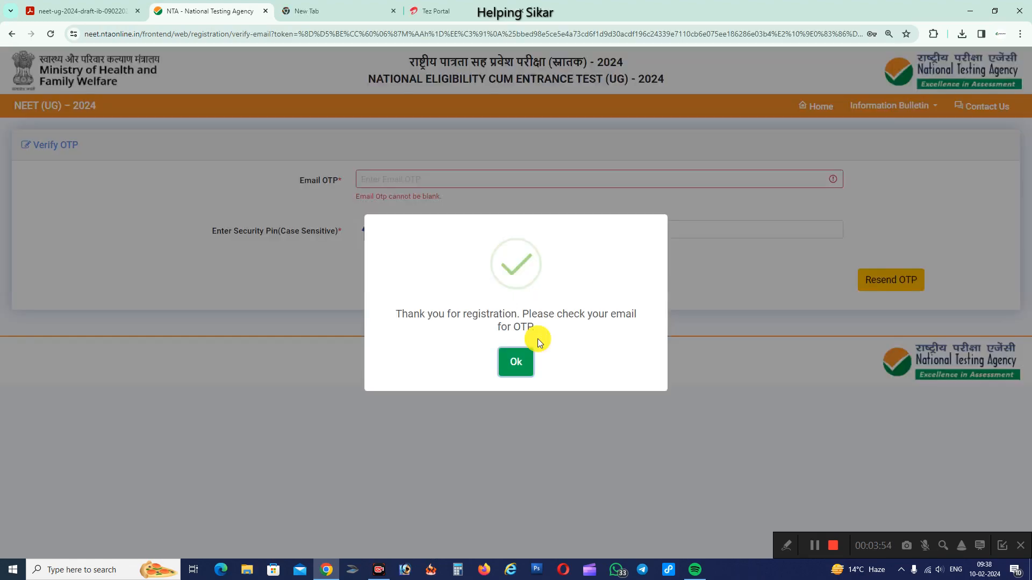
{"action": "left_click_drag", "start_coordinate": [403, 312], "coordinate": [620, 316]}
{"action": "left_click", "coordinate": [519, 364]}
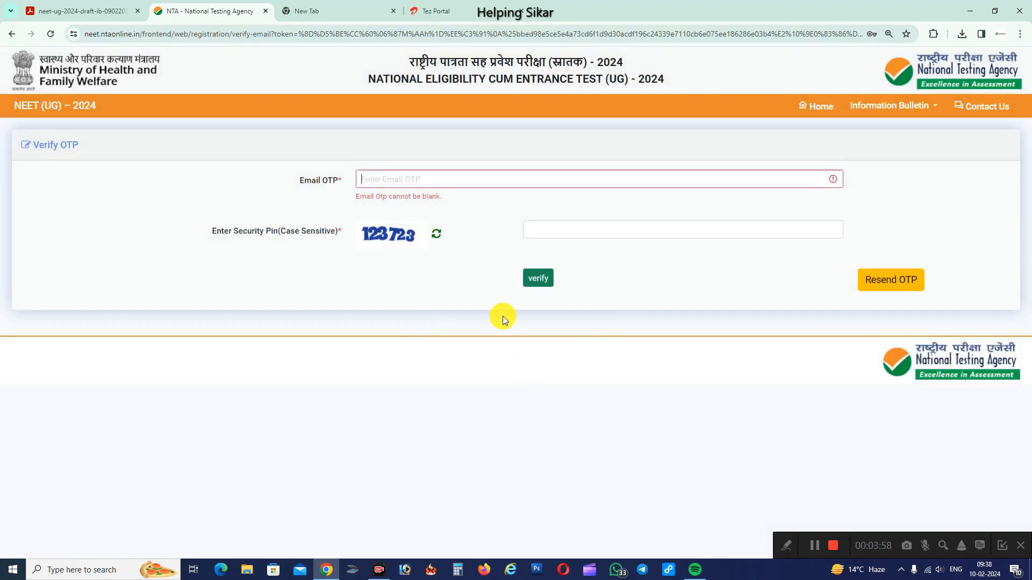
Enter the displayed security pin and move on to the email OTP field
{"action": "left_click", "coordinate": [600, 234]}
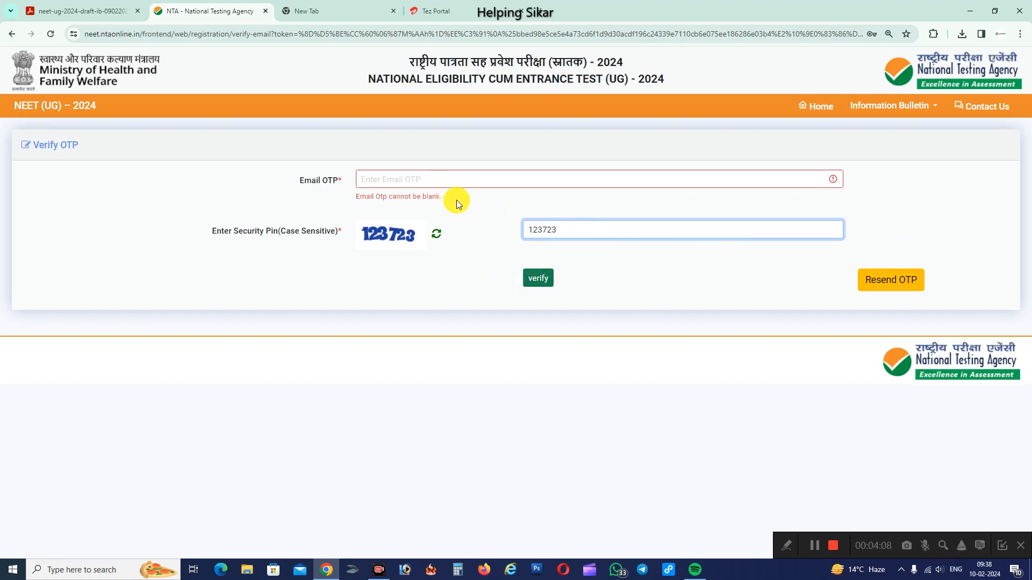
{"action": "left_click", "coordinate": [446, 181]}
Submit the account verification and dismiss the account-verified message
{"action": "left_click", "coordinate": [548, 275]}
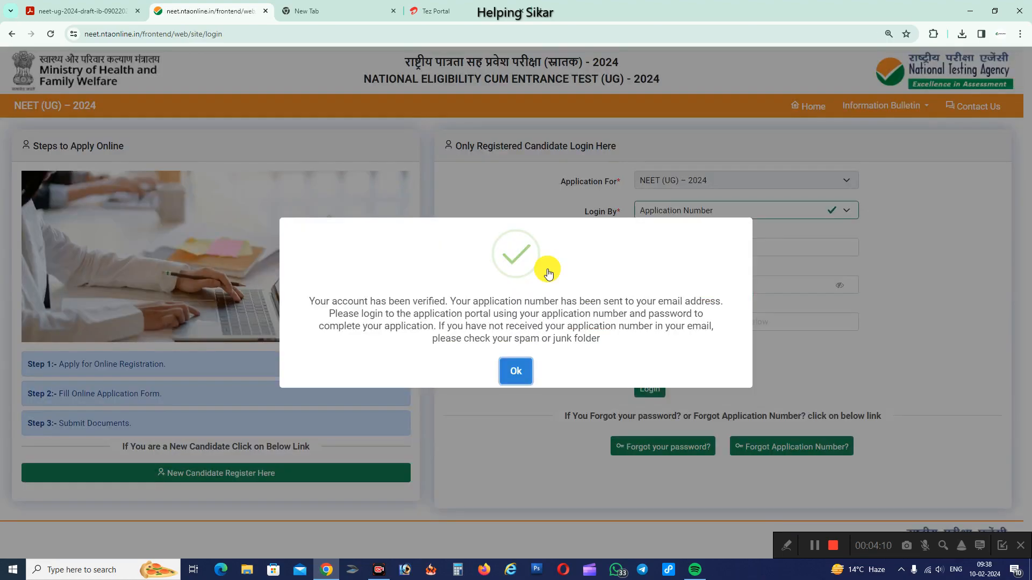
{"action": "left_click_drag", "start_coordinate": [314, 301], "coordinate": [563, 342]}
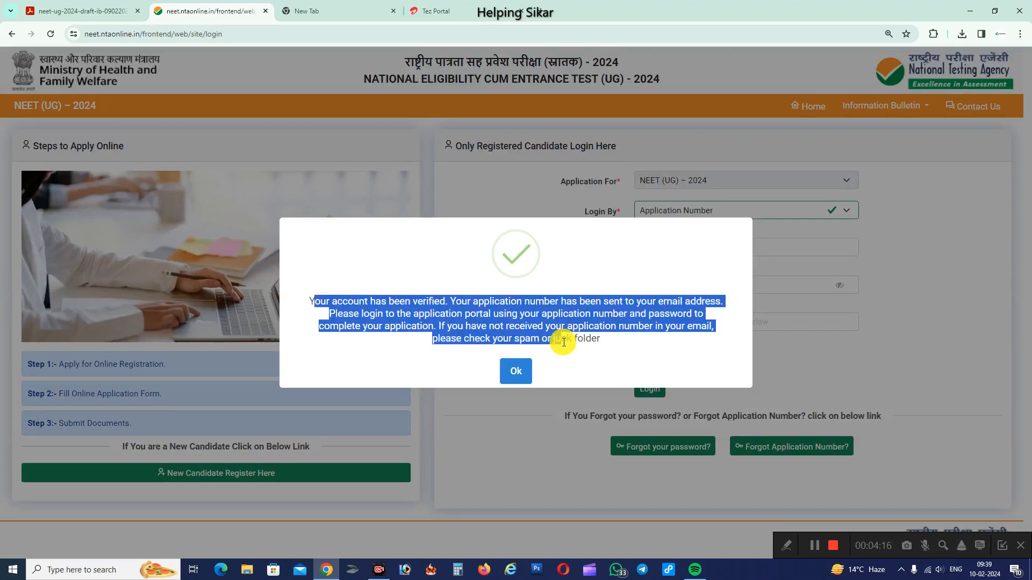
{"action": "left_click", "coordinate": [515, 376]}
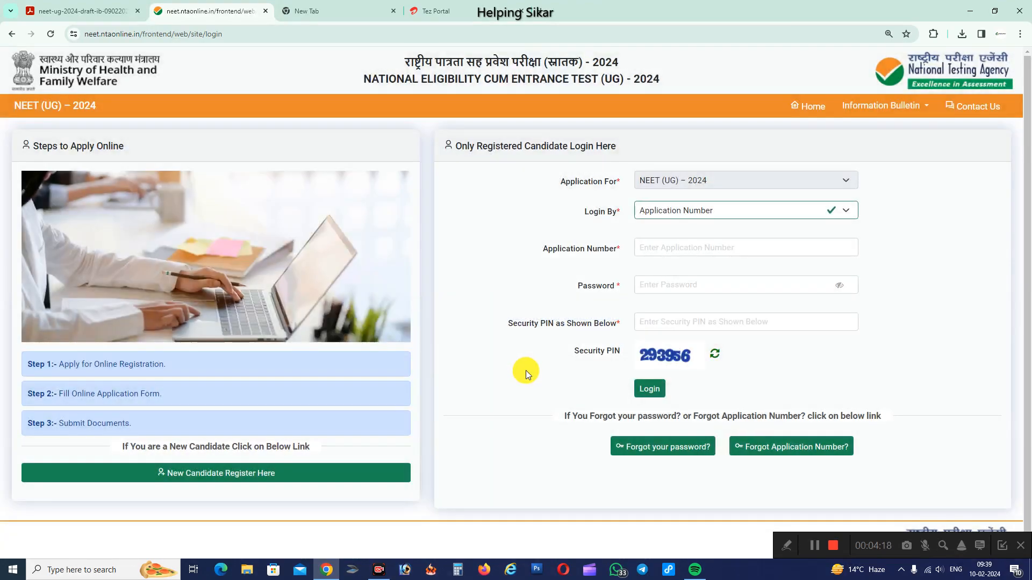
Fill in the Application Number on the login form and move to the Security PIN field
{"action": "left_click_drag", "start_coordinate": [540, 248], "coordinate": [624, 255]}
{"action": "left_click", "coordinate": [660, 253]}
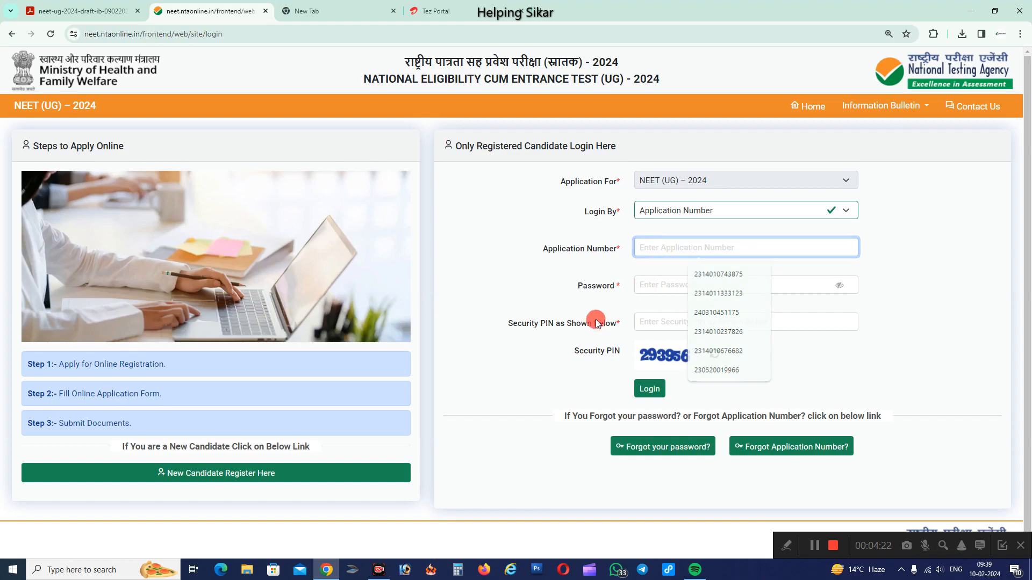
{"action": "left_click", "coordinate": [595, 286]}
{"action": "left_click", "coordinate": [668, 335]}
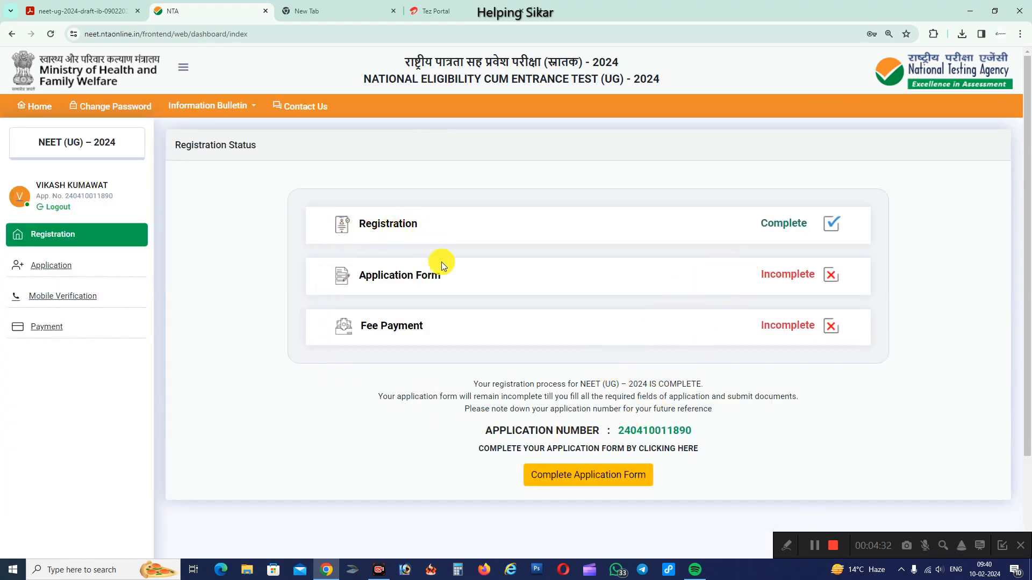
{"action": "left_click_drag", "start_coordinate": [438, 281], "coordinate": [359, 282]}
{"action": "left_click_drag", "start_coordinate": [426, 331], "coordinate": [363, 334]}
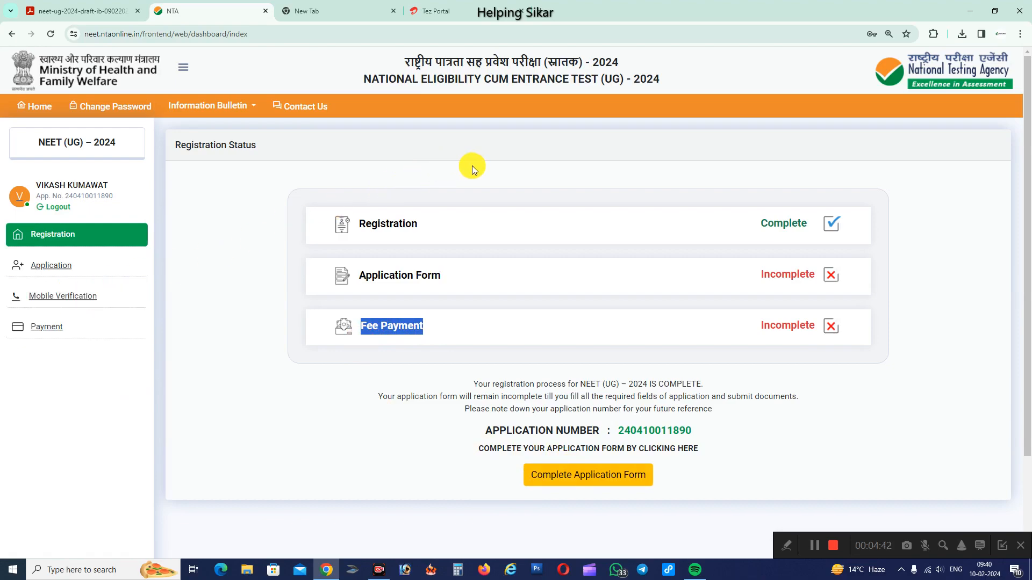
Open the application form and move past the Contact Detail page to the lower Personal Details fields
{"action": "left_click", "coordinate": [591, 476]}
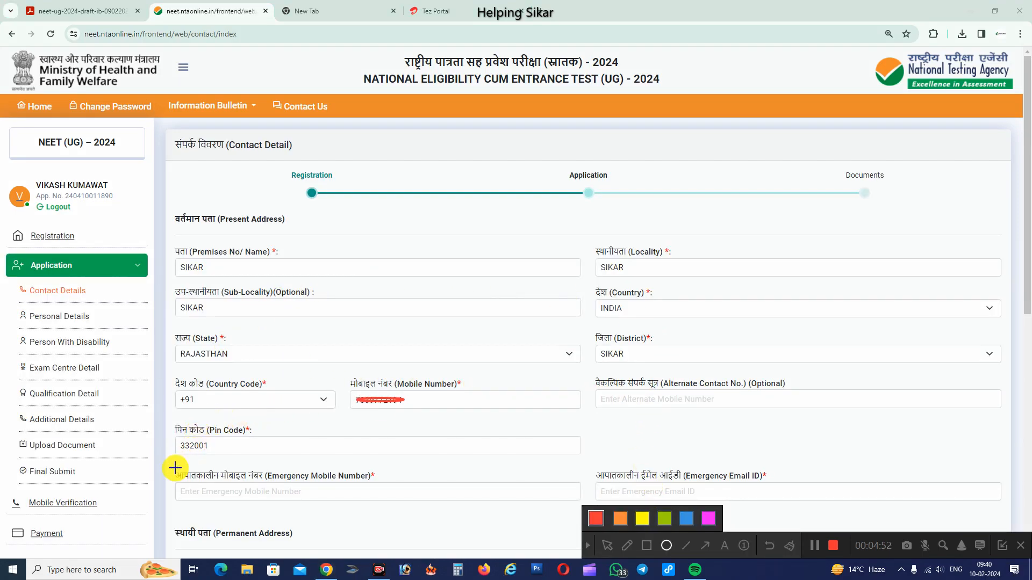
{"action": "left_click_drag", "start_coordinate": [175, 475], "coordinate": [293, 502]}
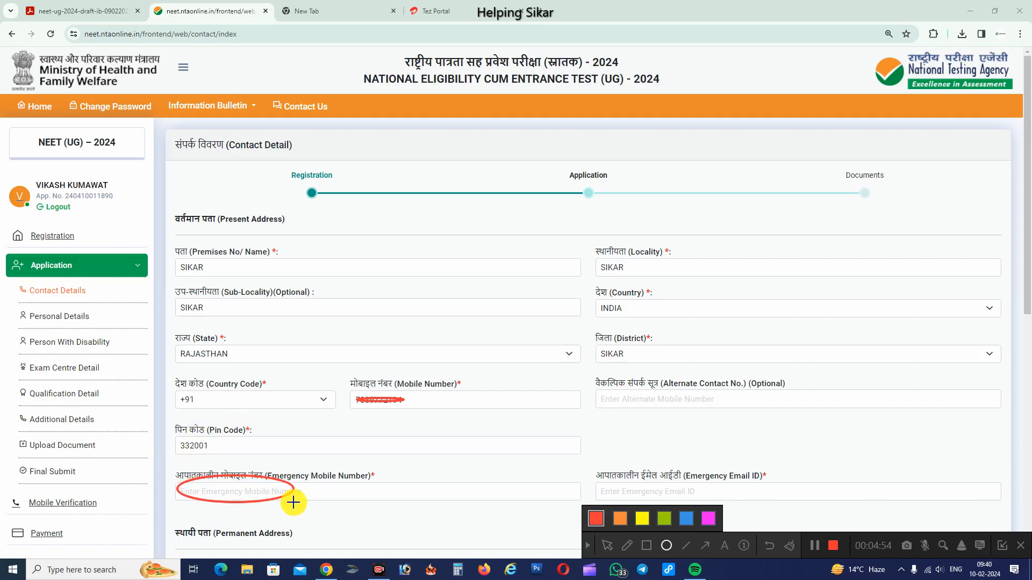
{"action": "mouse_move", "coordinate": [594, 476]}
{"action": "left_mouse_down"}
{"action": "mouse_move", "coordinate": [704, 501]}
{"action": "mouse_move", "coordinate": [800, 507]}
{"action": "left_mouse_up"}
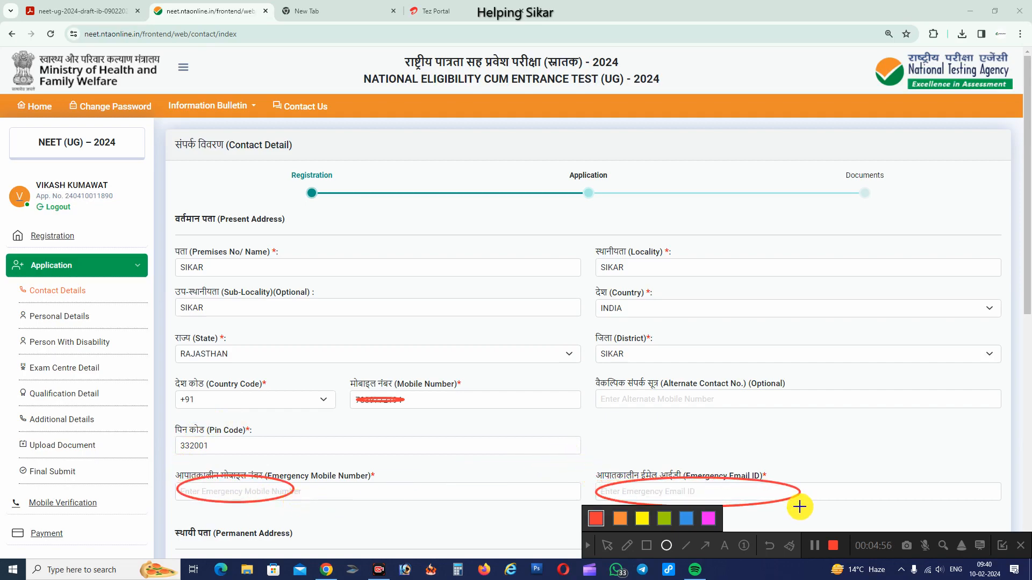
{"action": "left_click", "coordinate": [583, 543]}
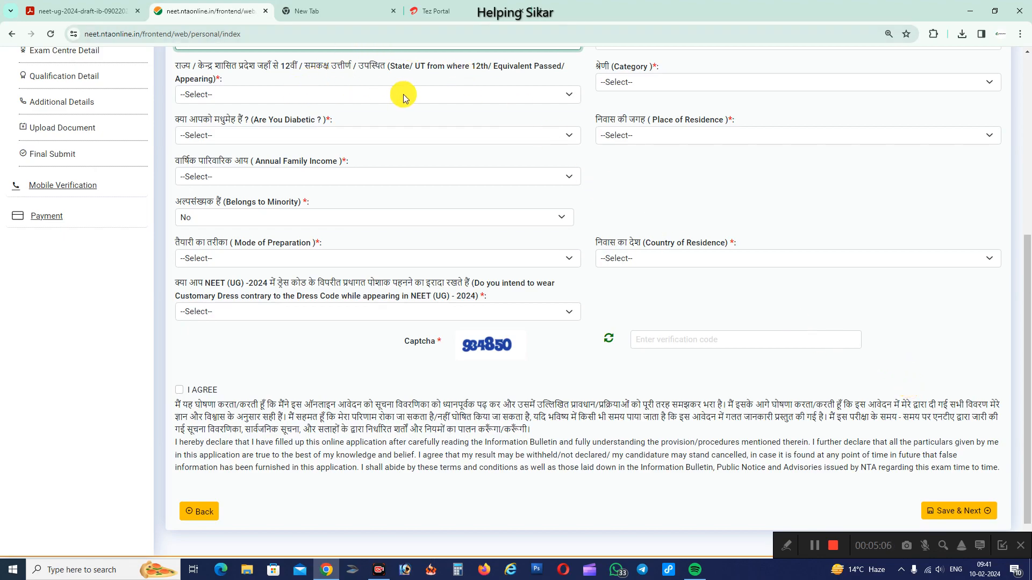
Set 12th-passing state to RAJASTHAN, category to OBC-(NCL), and answer No to diabetic
{"action": "left_click", "coordinate": [210, 92]}
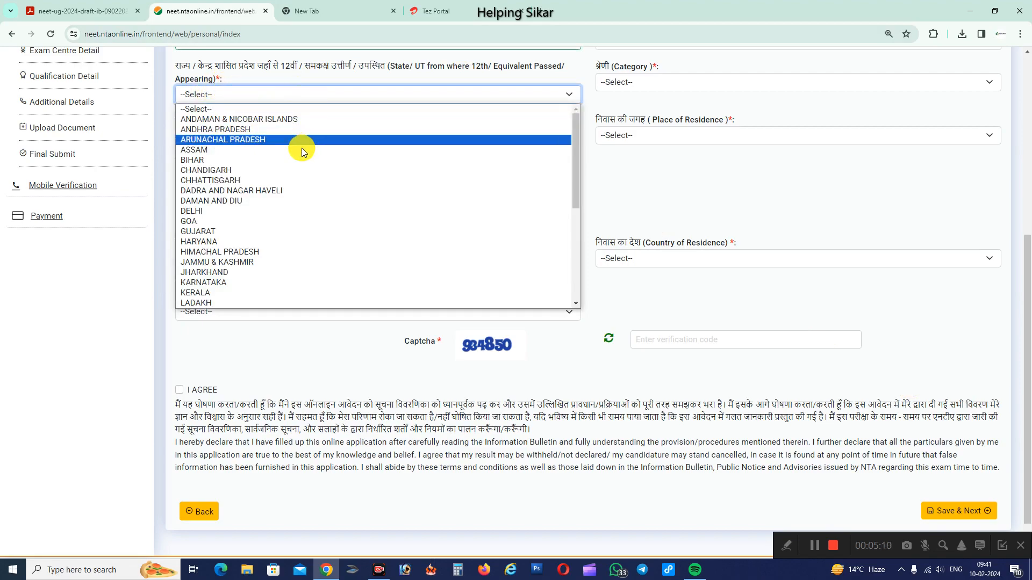
{"action": "scroll", "coordinate": [296, 237], "scroll_direction": "down", "scroll_amount": 5}
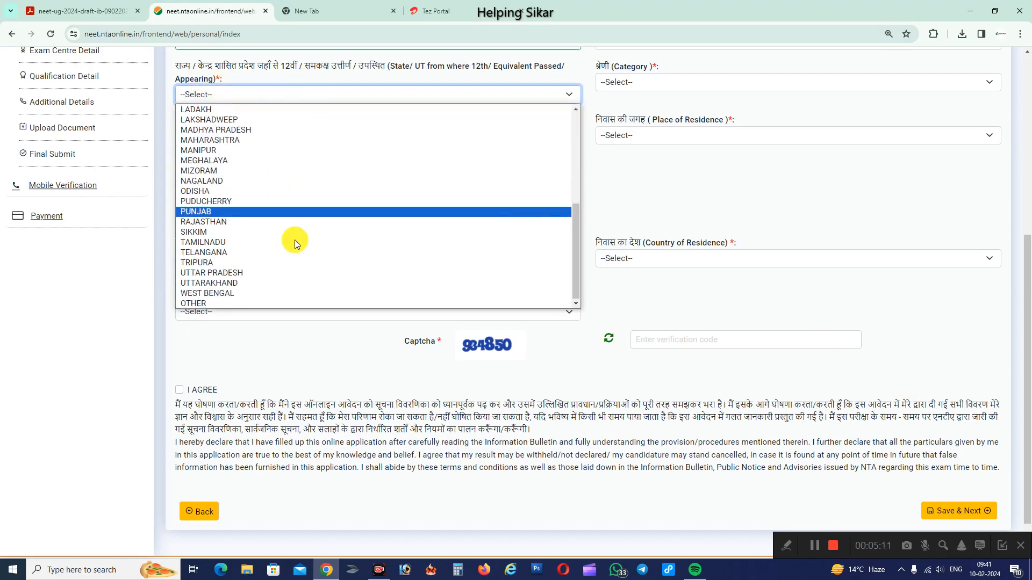
{"action": "left_click", "coordinate": [253, 222]}
{"action": "left_click", "coordinate": [416, 118]}
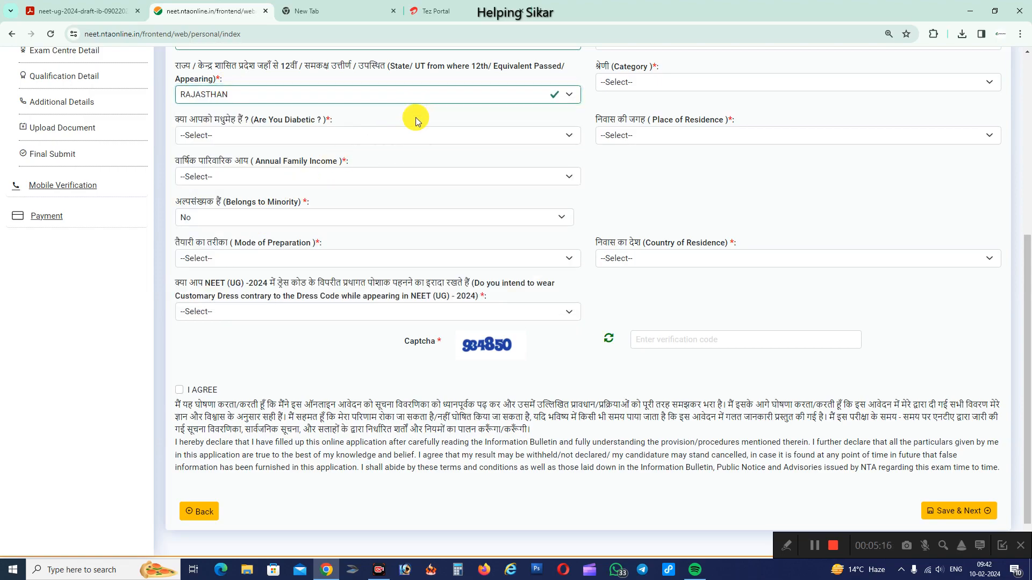
{"action": "left_click", "coordinate": [645, 86]}
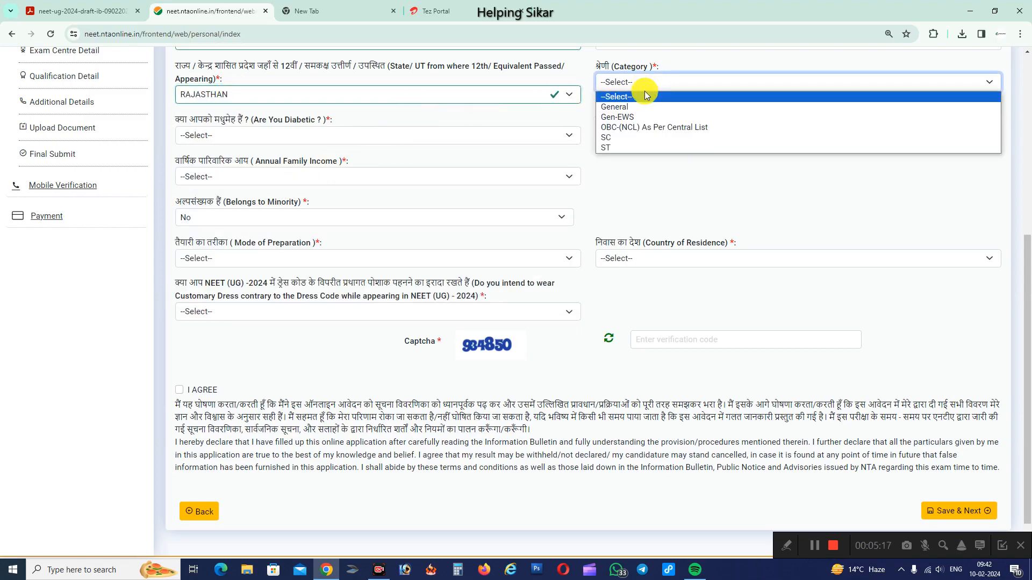
{"action": "left_click", "coordinate": [645, 128]}
{"action": "left_click", "coordinate": [223, 135]}
{"action": "left_click", "coordinate": [221, 170]}
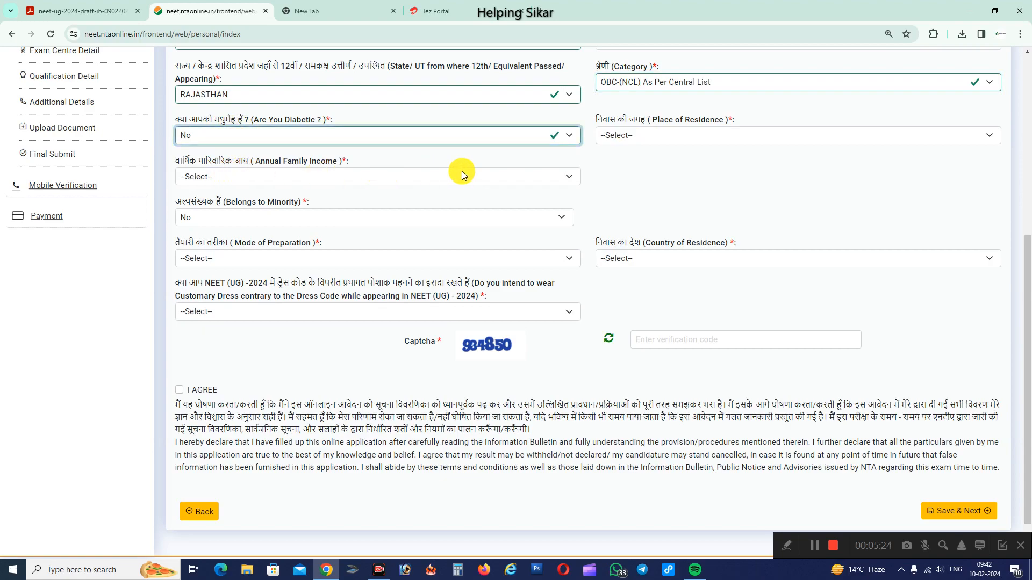
{"action": "left_click", "coordinate": [637, 168]}
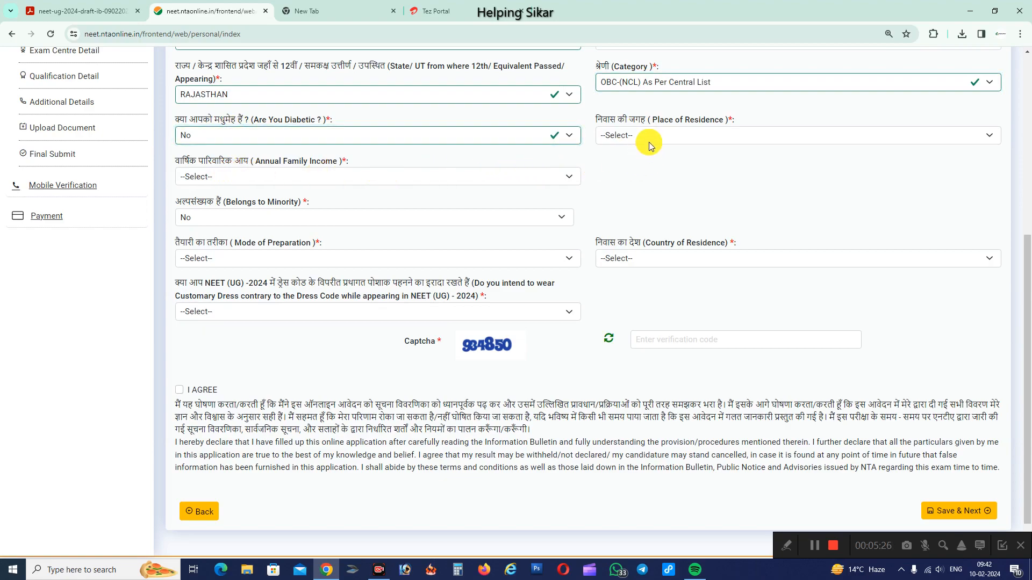
{"action": "left_click", "coordinate": [649, 143]}
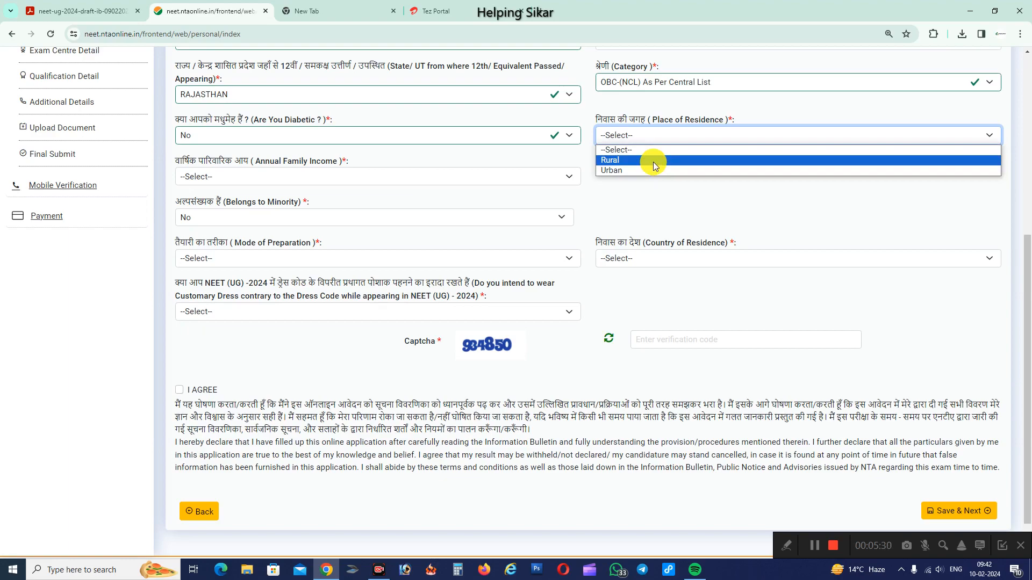
{"action": "left_click", "coordinate": [653, 163]}
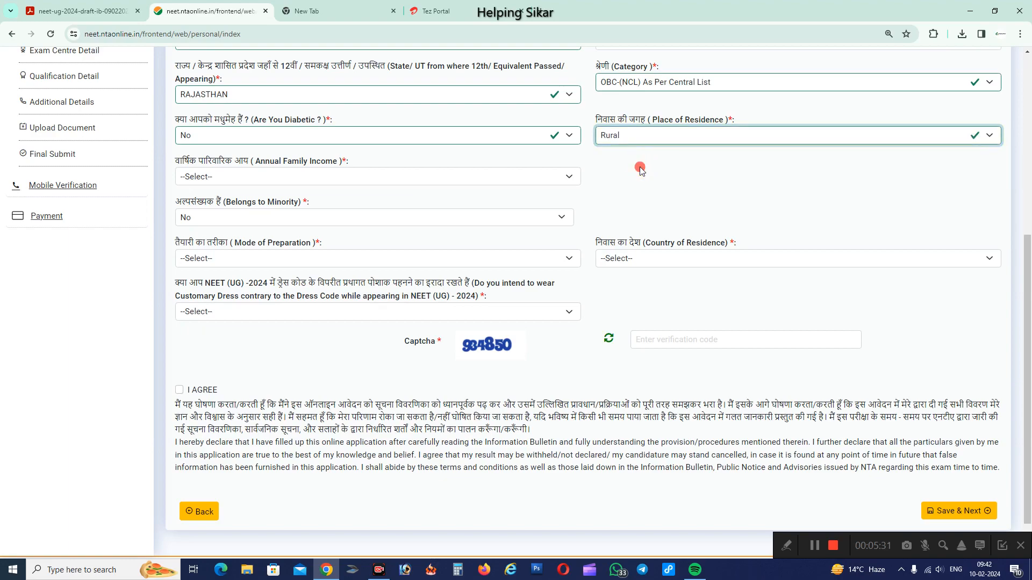
{"action": "left_click", "coordinate": [348, 176]}
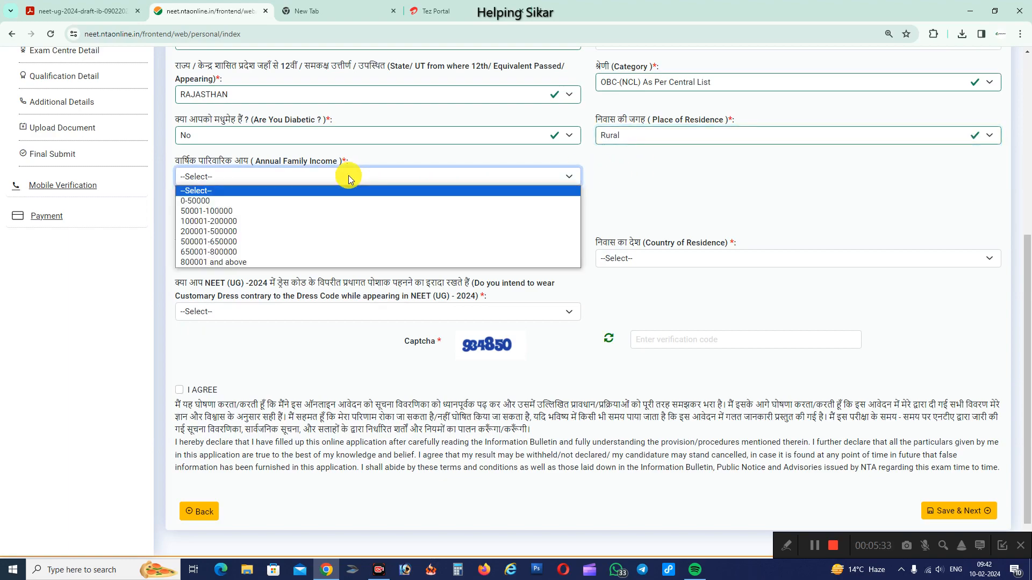
{"action": "left_click", "coordinate": [333, 211]}
{"action": "left_click", "coordinate": [345, 214]}
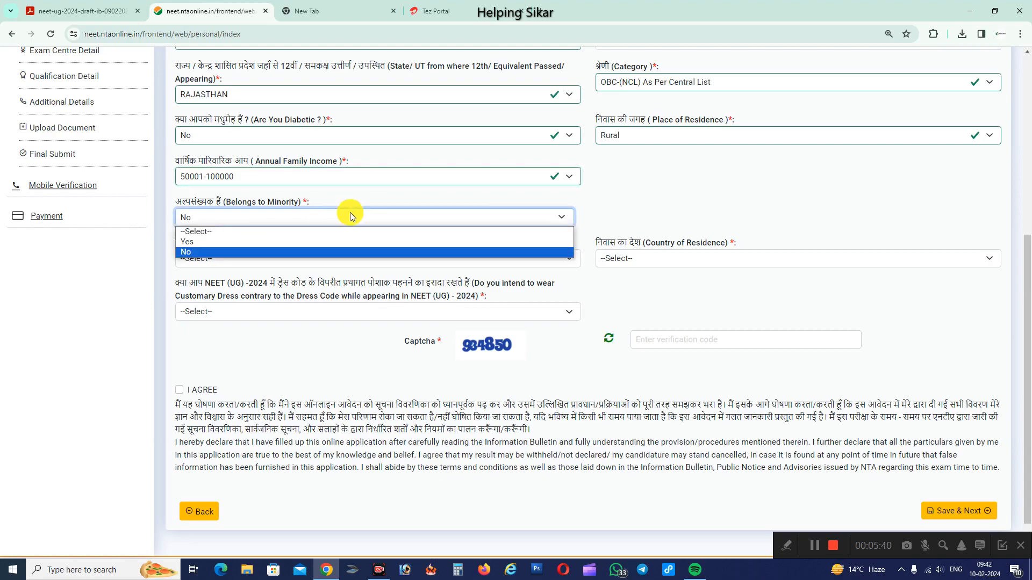
{"action": "left_click", "coordinate": [670, 231]}
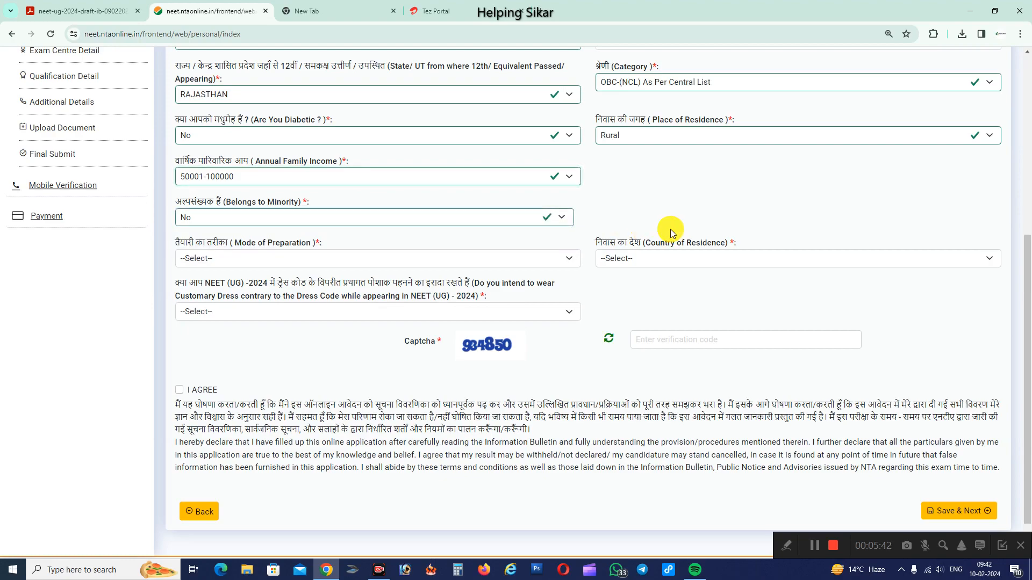
{"action": "left_click", "coordinate": [293, 259]}
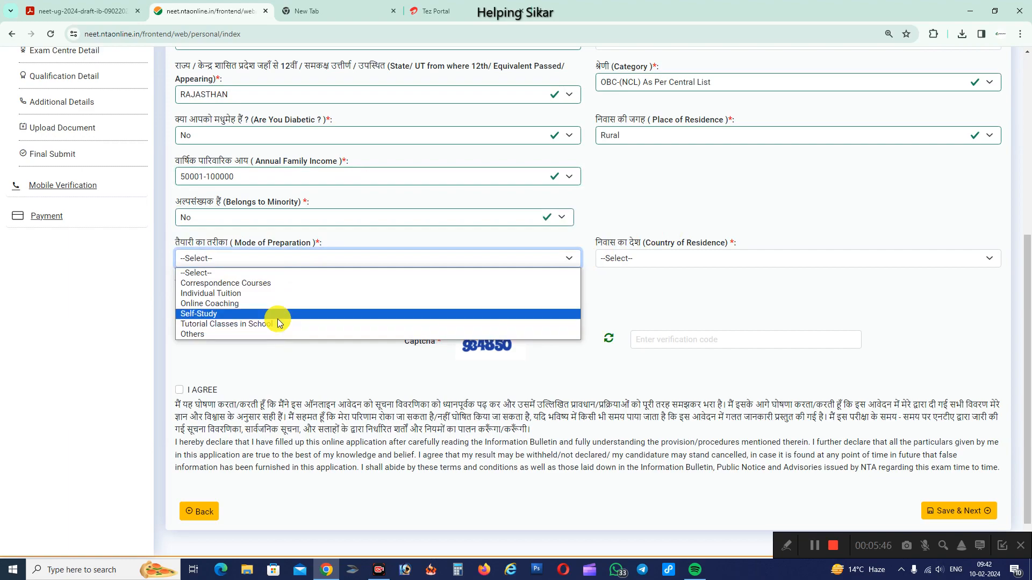
{"action": "left_click", "coordinate": [277, 316]}
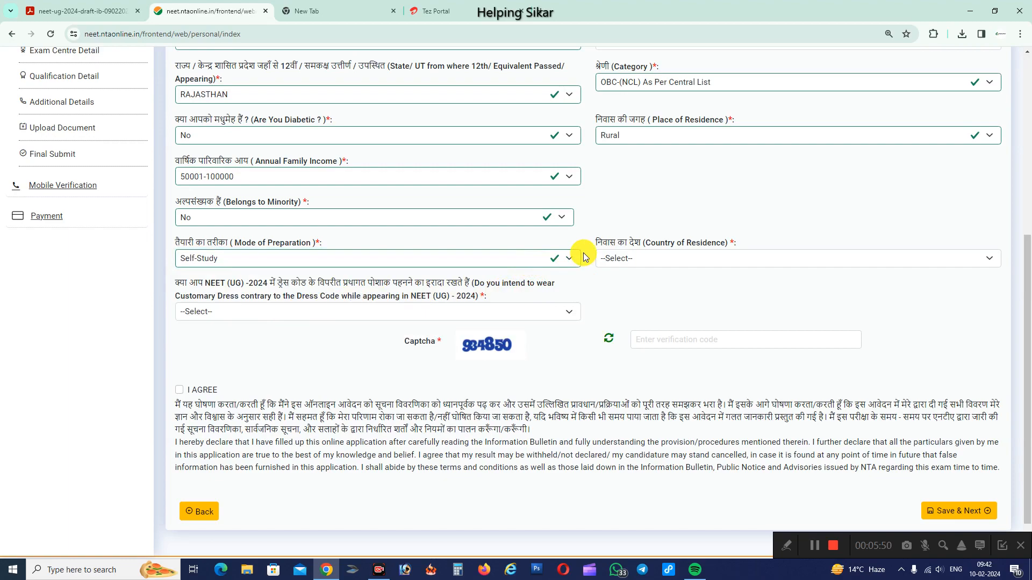
Choose INDIA as country of residence, answer No to customary dress, enter the captcha and accept the declaration
{"action": "left_click", "coordinate": [642, 258]}
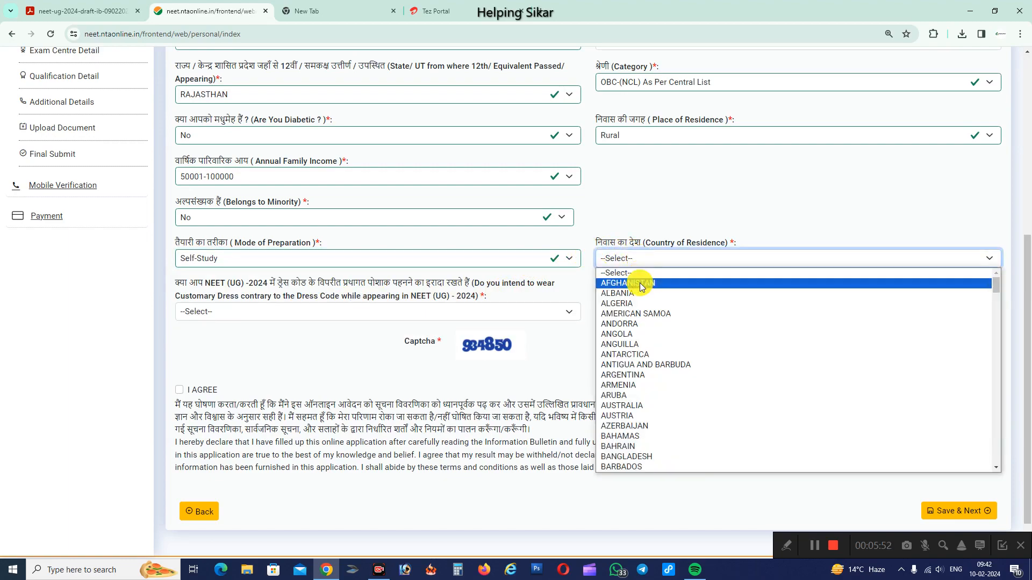
{"action": "scroll", "coordinate": [648, 376], "scroll_direction": "down", "scroll_amount": 8}
{"action": "type", "text": "in"}
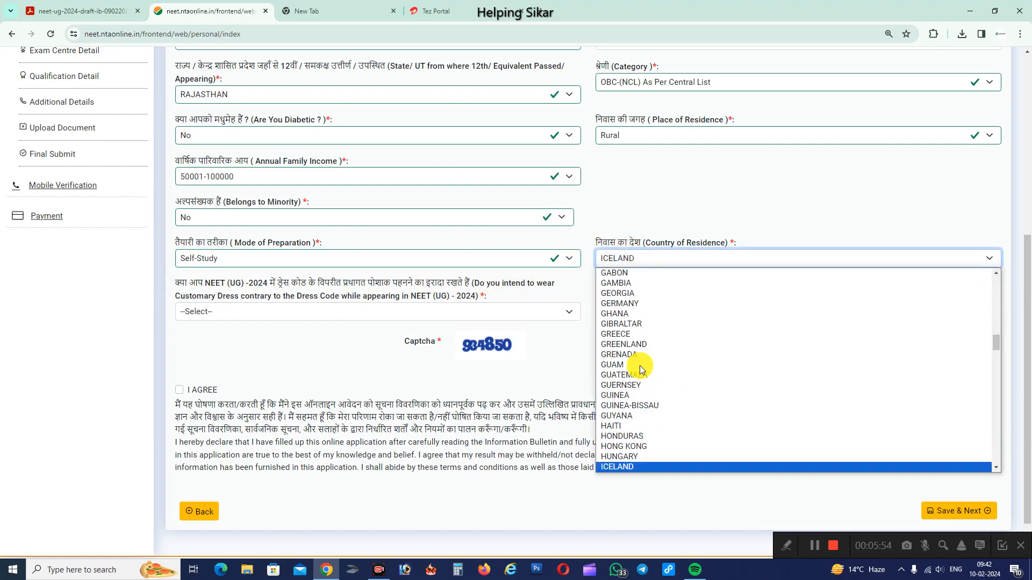
{"action": "key", "text": "Return"}
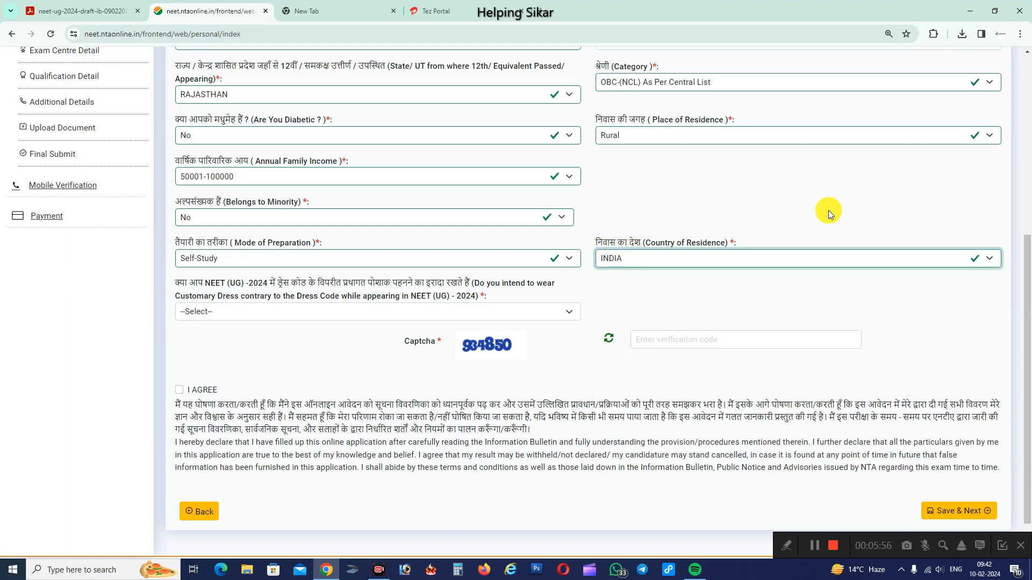
{"action": "left_click", "coordinate": [315, 313]}
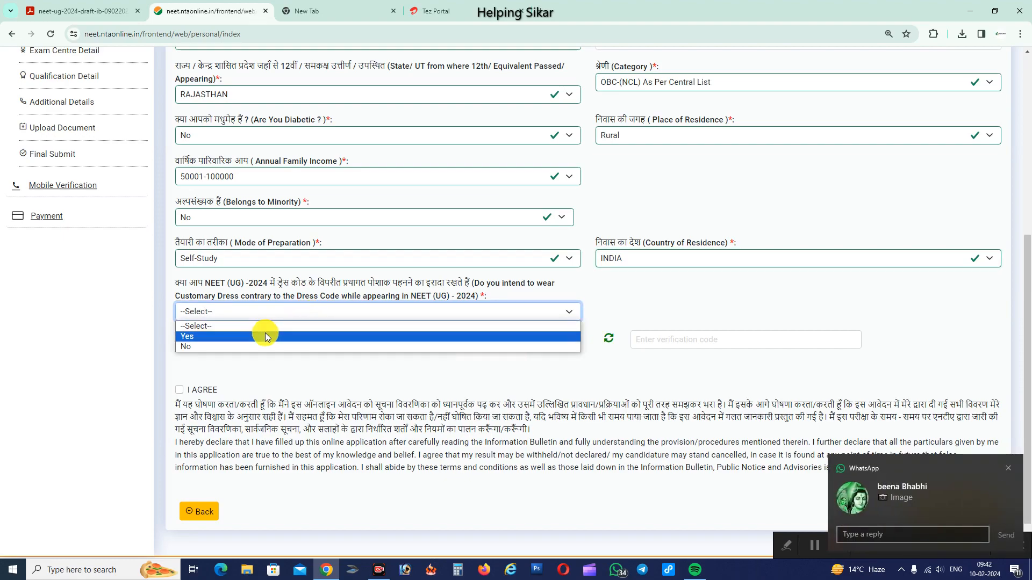
{"action": "left_click", "coordinate": [266, 346]}
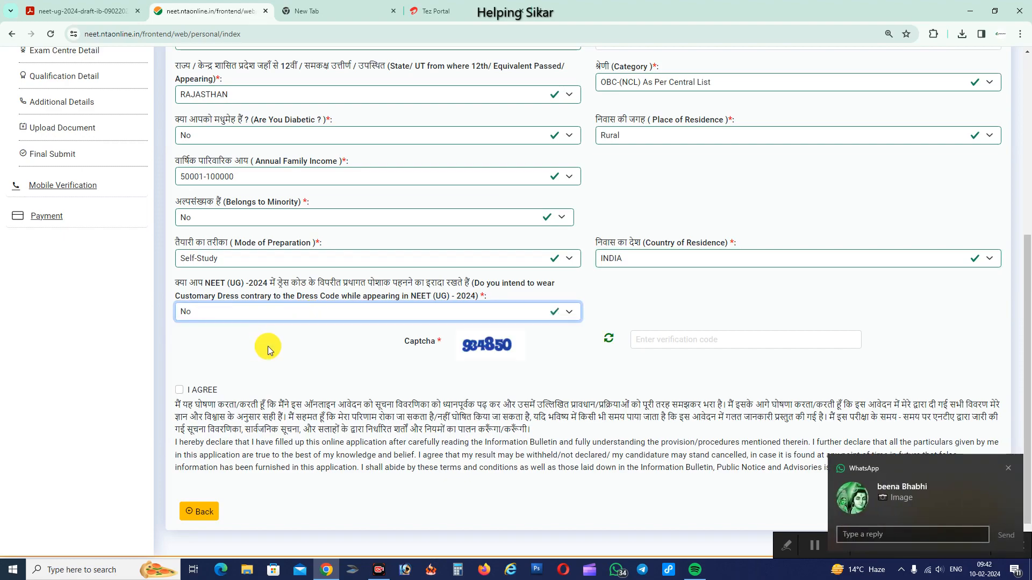
{"action": "left_click", "coordinate": [688, 333]}
{"action": "type", "text": "9"}
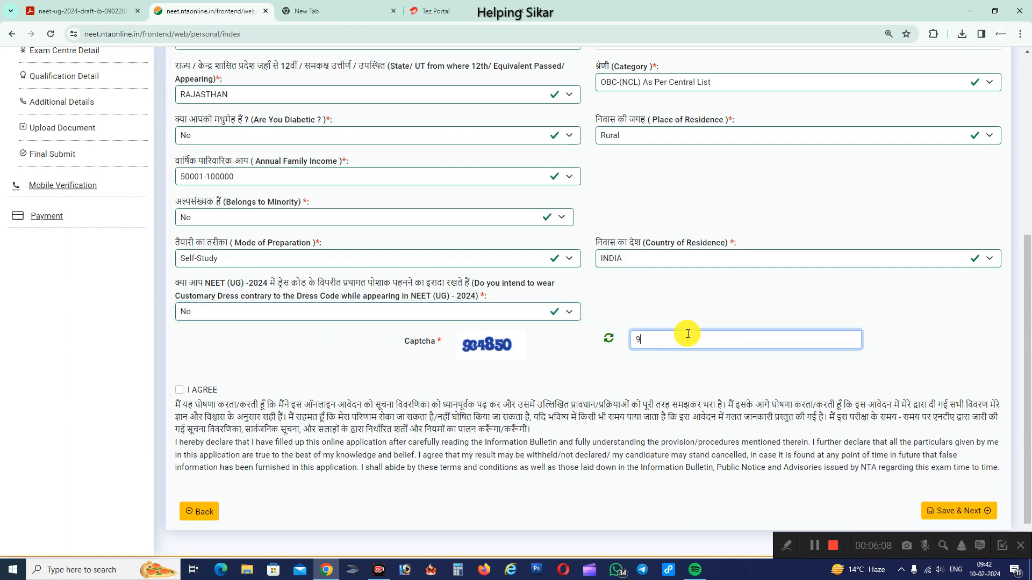
{"action": "type", "text": "34850"}
{"action": "left_click", "coordinate": [179, 390]}
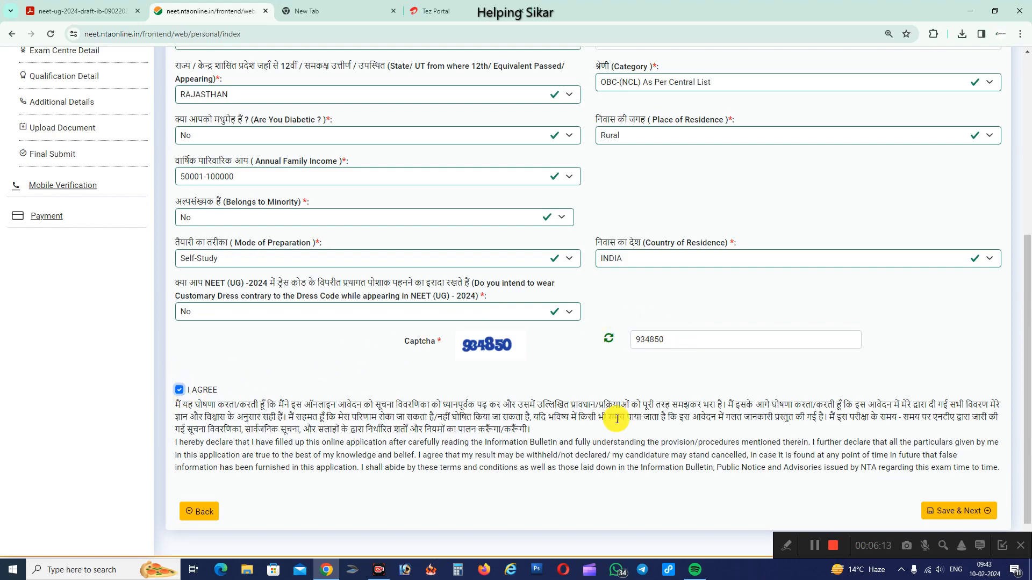
Save personal details, answer No to the PwD question, accept the declaration and continue to Exam Detail
{"action": "left_click", "coordinate": [962, 515]}
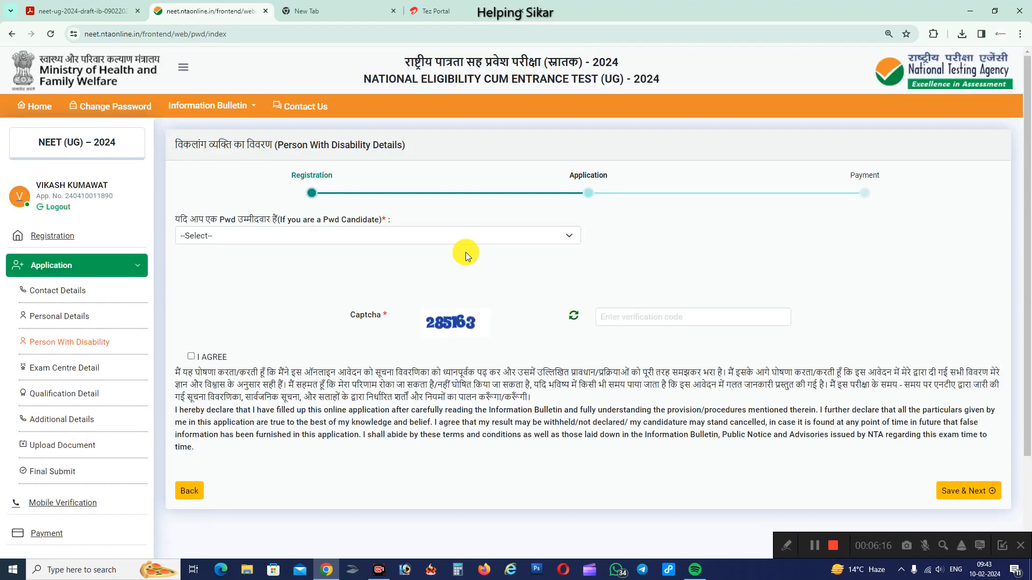
{"action": "left_click", "coordinate": [340, 236]}
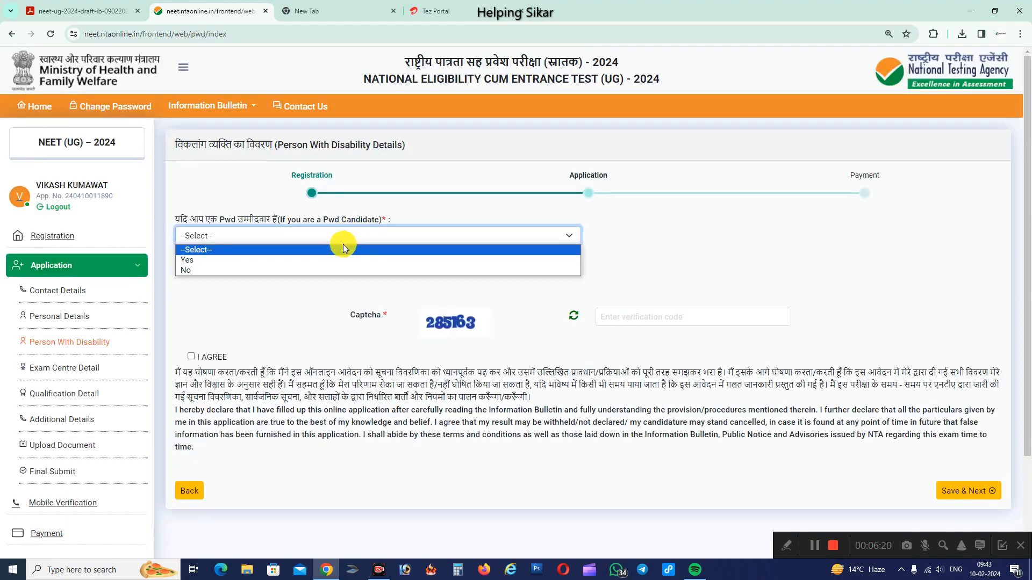
{"action": "left_click", "coordinate": [341, 270]}
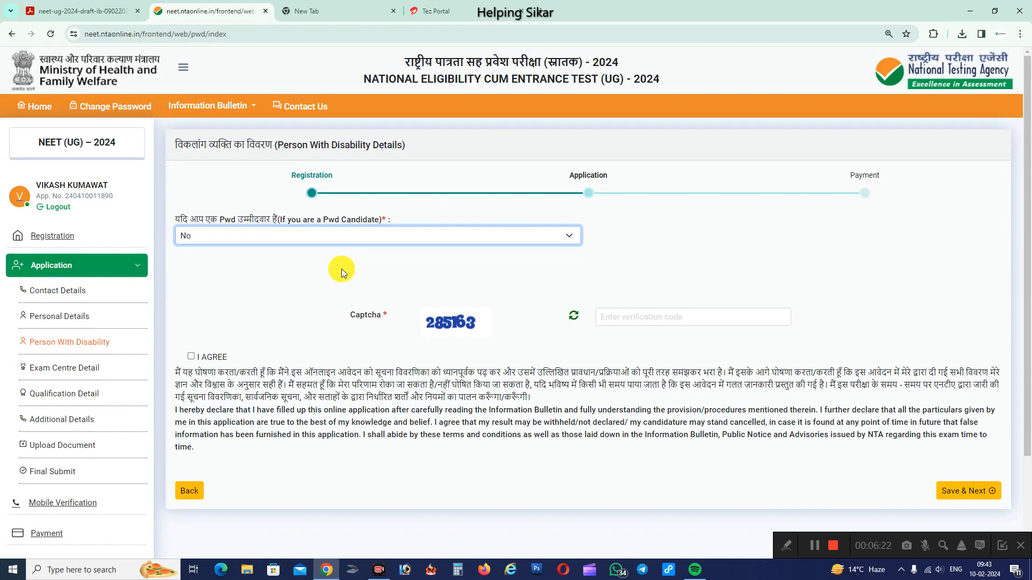
{"action": "left_click", "coordinate": [611, 316]}
{"action": "left_click", "coordinate": [191, 356]}
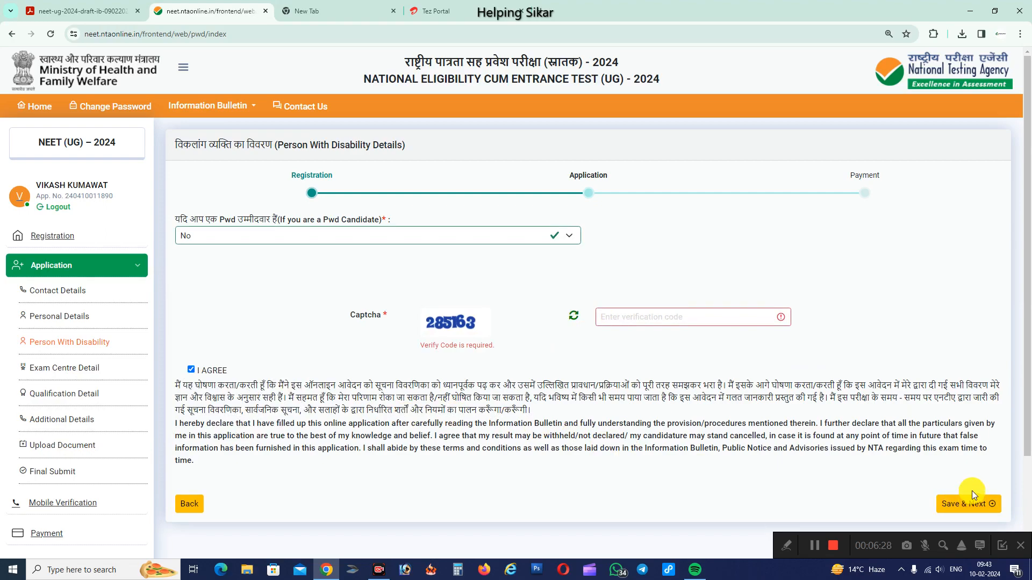
{"action": "left_click", "coordinate": [971, 492]}
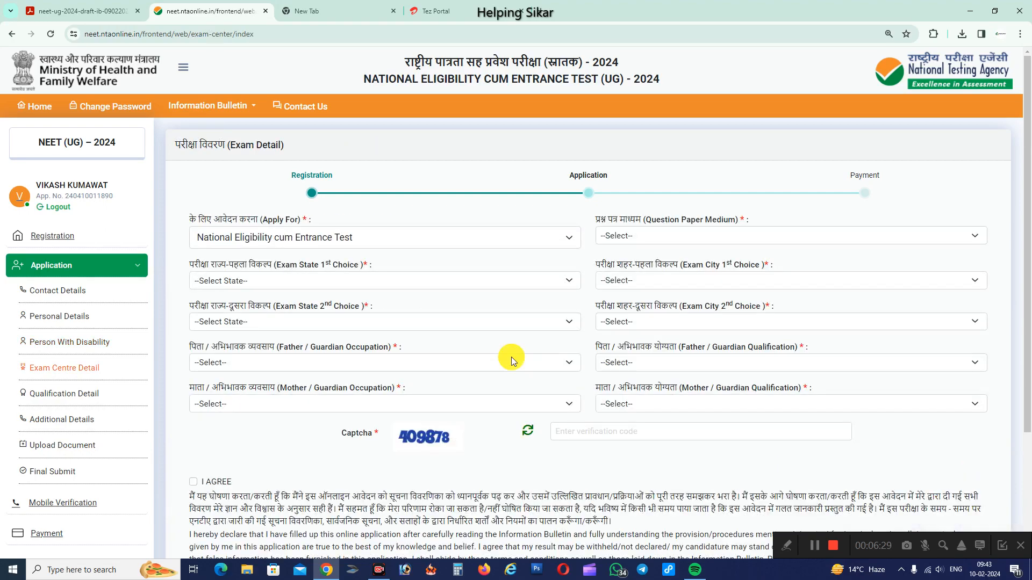
Apply for National Eligibility cum Entrance Test with Hindi as question paper medium
{"action": "left_click", "coordinate": [232, 238]}
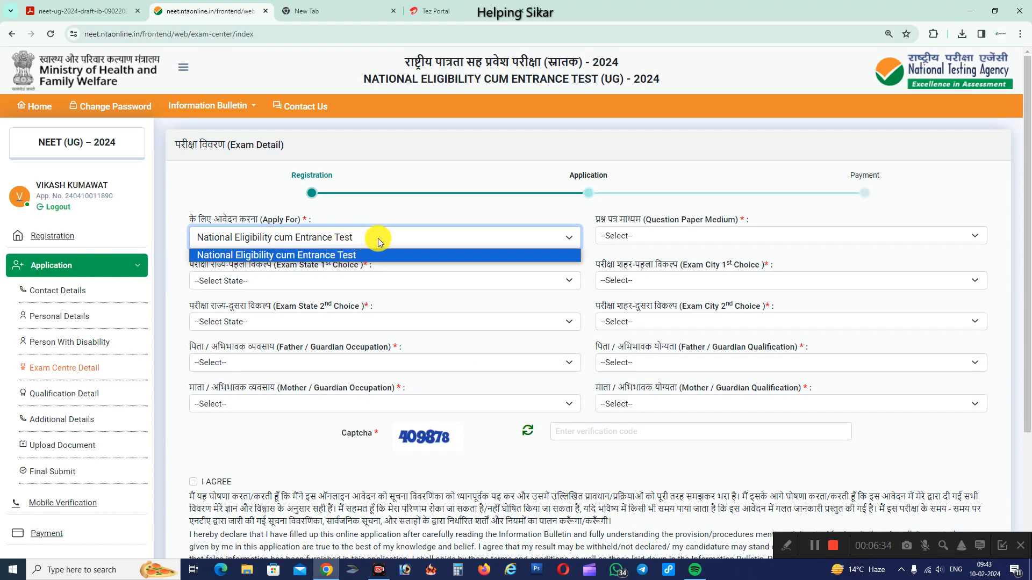
{"action": "left_click", "coordinate": [476, 210]}
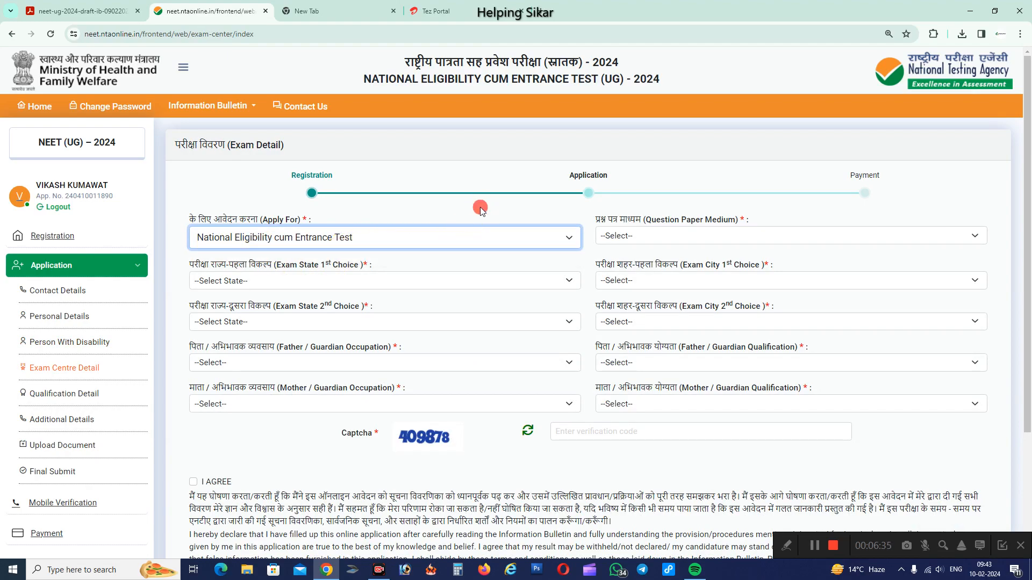
{"action": "left_click", "coordinate": [678, 235]}
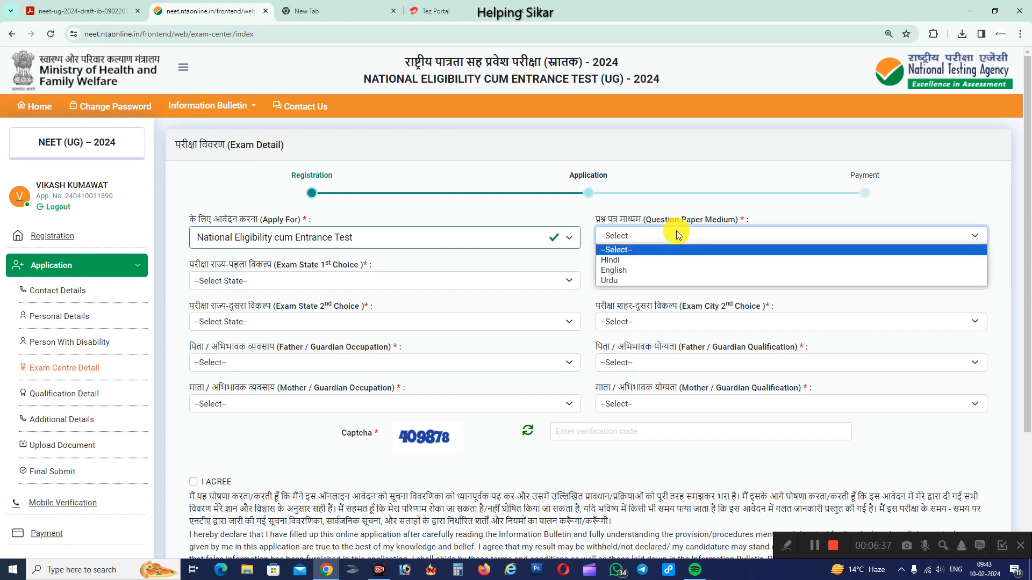
{"action": "left_click", "coordinate": [660, 262]}
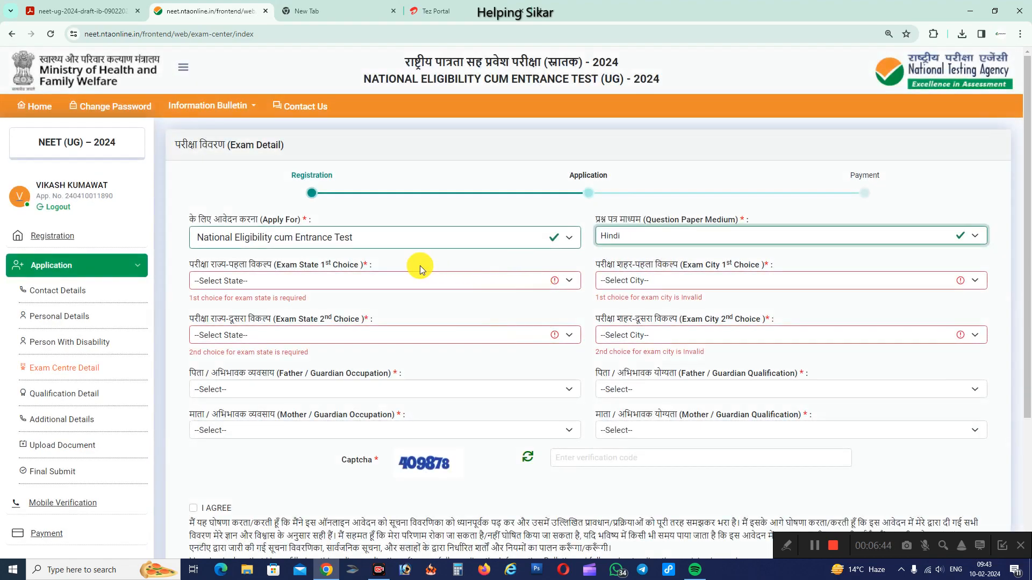
Choose RAJASTHAN–Sikar as first exam city and RAJASTHAN–Jaipur as second
{"action": "left_click", "coordinate": [295, 281]}
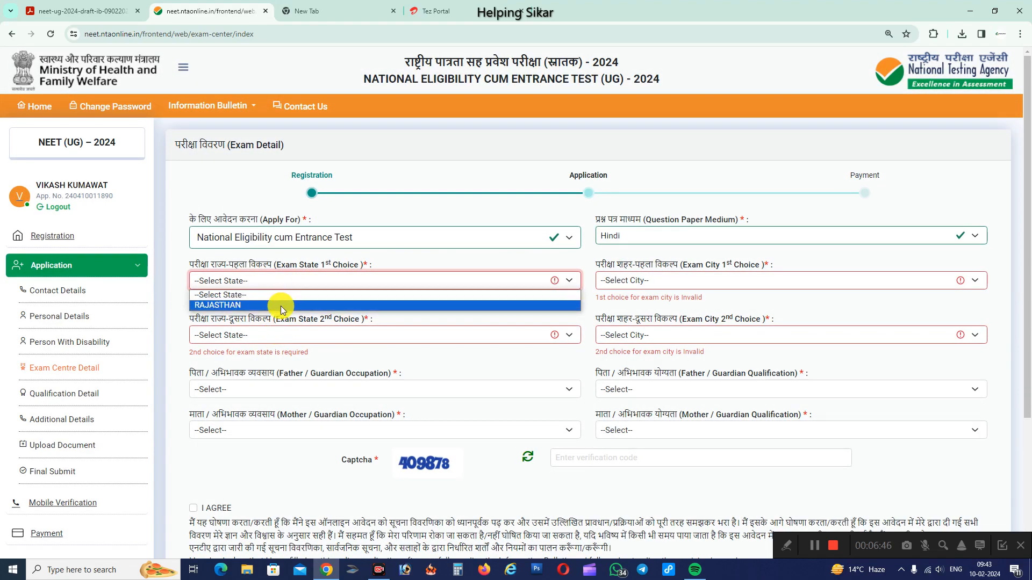
{"action": "left_click", "coordinate": [281, 306]}
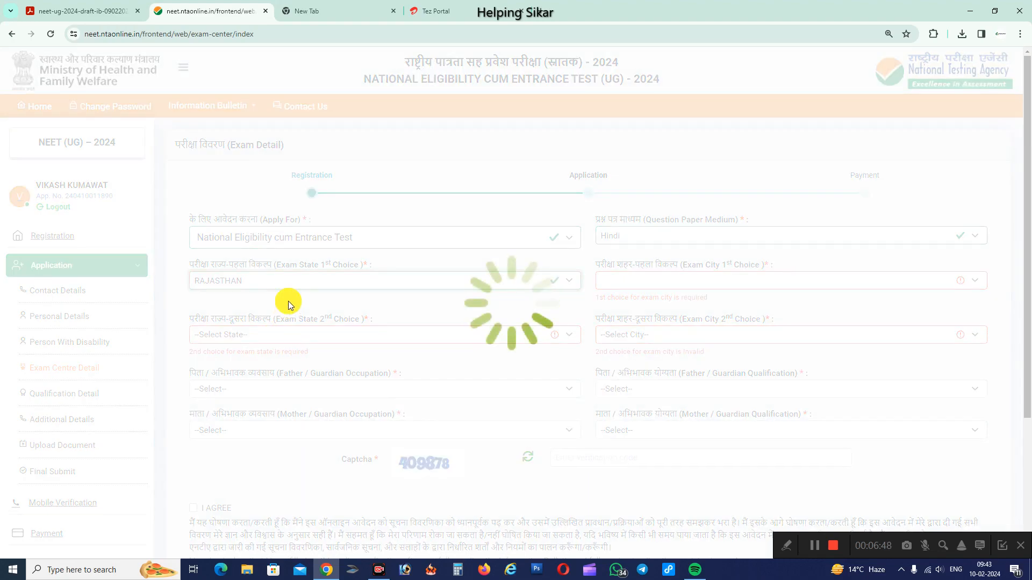
{"action": "left_click", "coordinate": [661, 280]}
{"action": "left_click", "coordinate": [666, 280]}
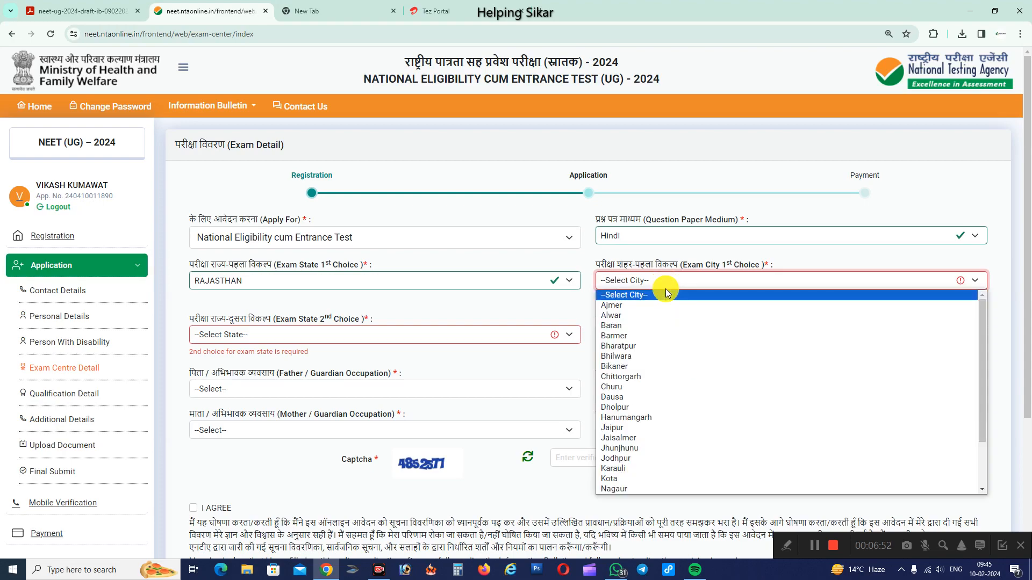
{"action": "scroll", "coordinate": [656, 451], "scroll_direction": "down", "scroll_amount": 3}
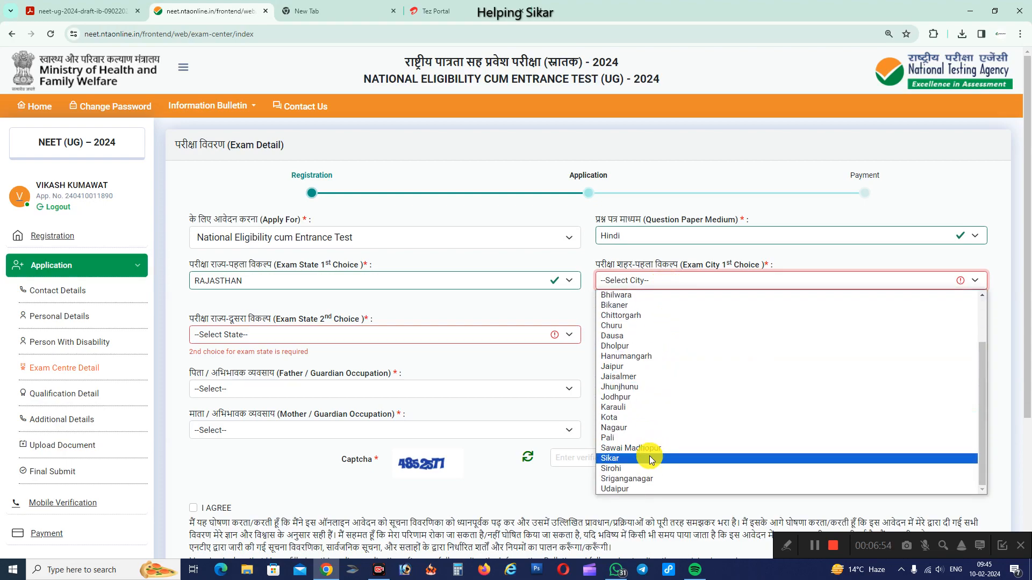
{"action": "left_click", "coordinate": [655, 458]}
{"action": "left_click", "coordinate": [361, 325]}
{"action": "left_click", "coordinate": [354, 345]}
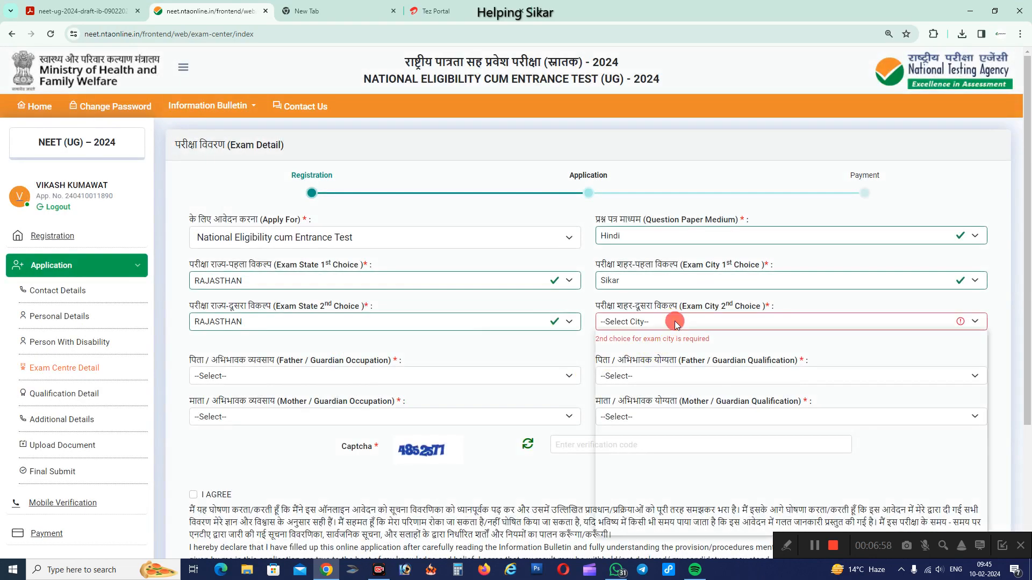
{"action": "left_click", "coordinate": [674, 322]}
{"action": "scroll", "coordinate": [686, 443], "scroll_direction": "down", "scroll_amount": 2}
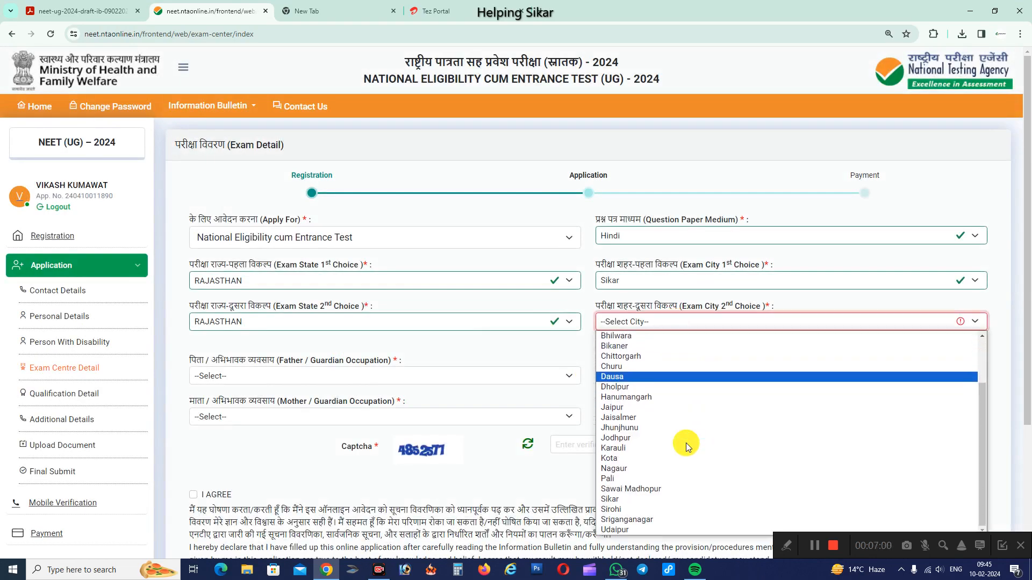
{"action": "scroll", "coordinate": [631, 489], "scroll_direction": "up", "scroll_amount": 2}
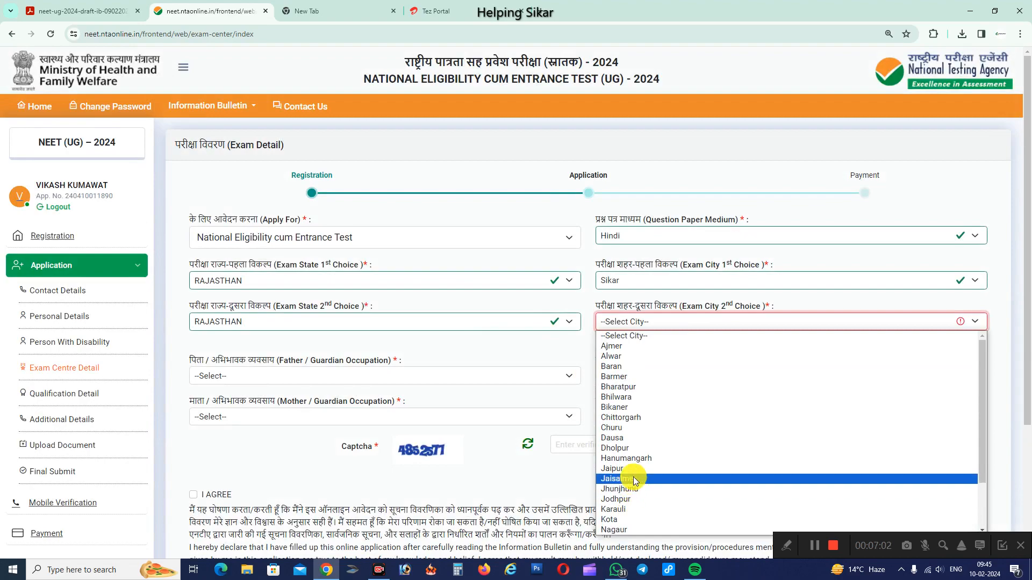
{"action": "left_click", "coordinate": [637, 469]}
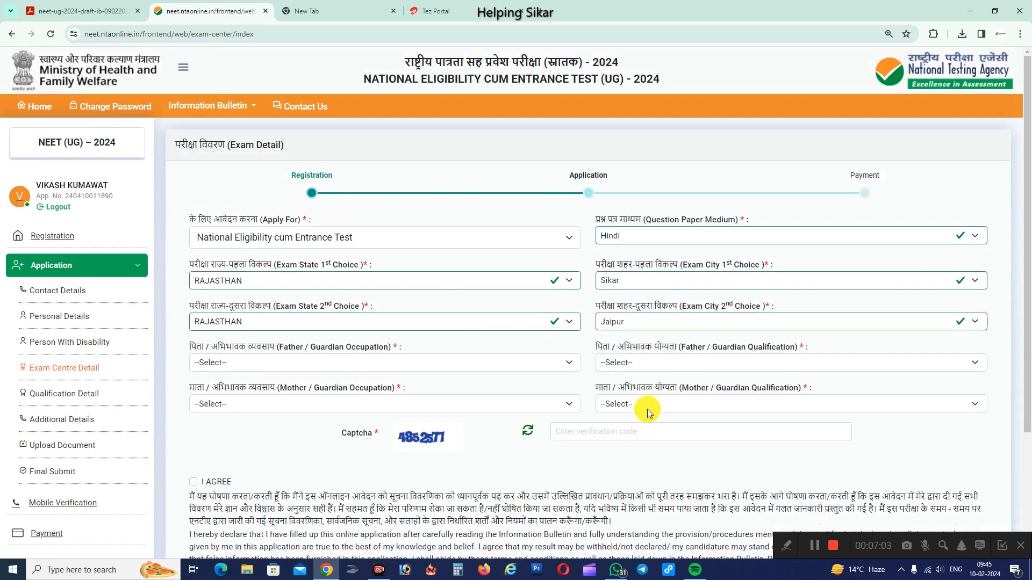
{"action": "left_click", "coordinate": [340, 360]}
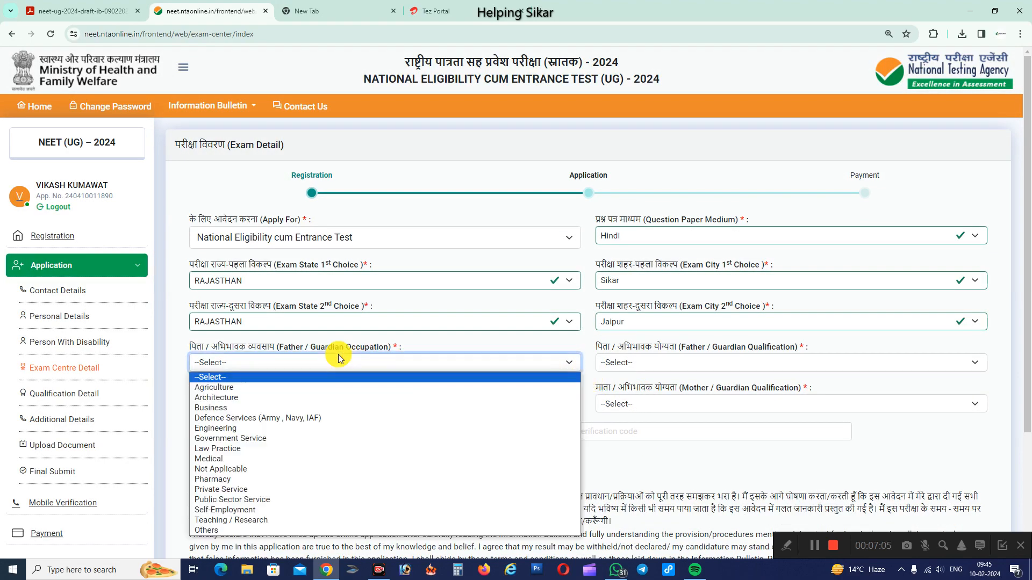
Set father's occupation to Agriculture, mother's to Not Applicable, and both qualifications to Illiterate
{"action": "left_click", "coordinate": [326, 387]}
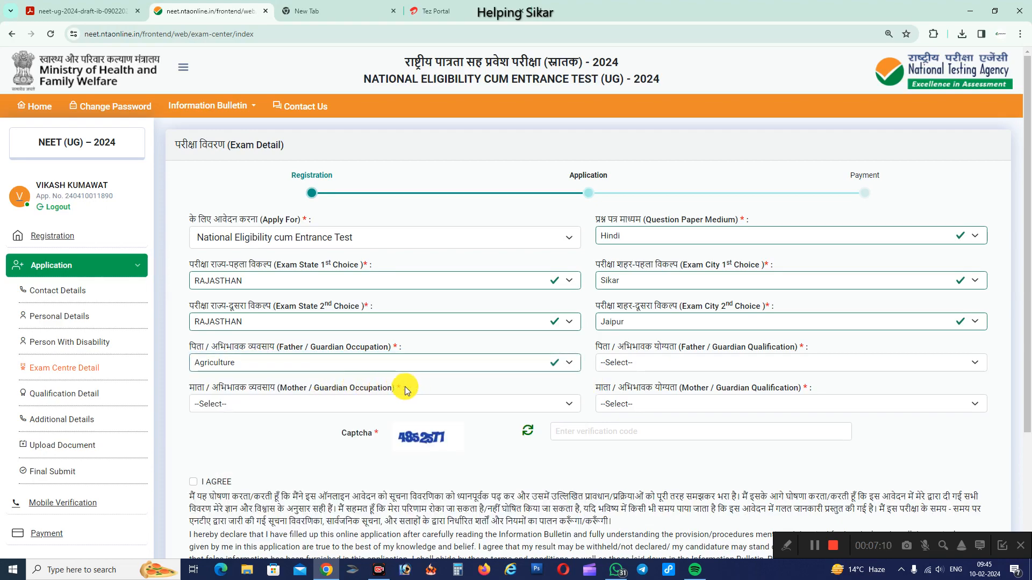
{"action": "left_click", "coordinate": [444, 407]}
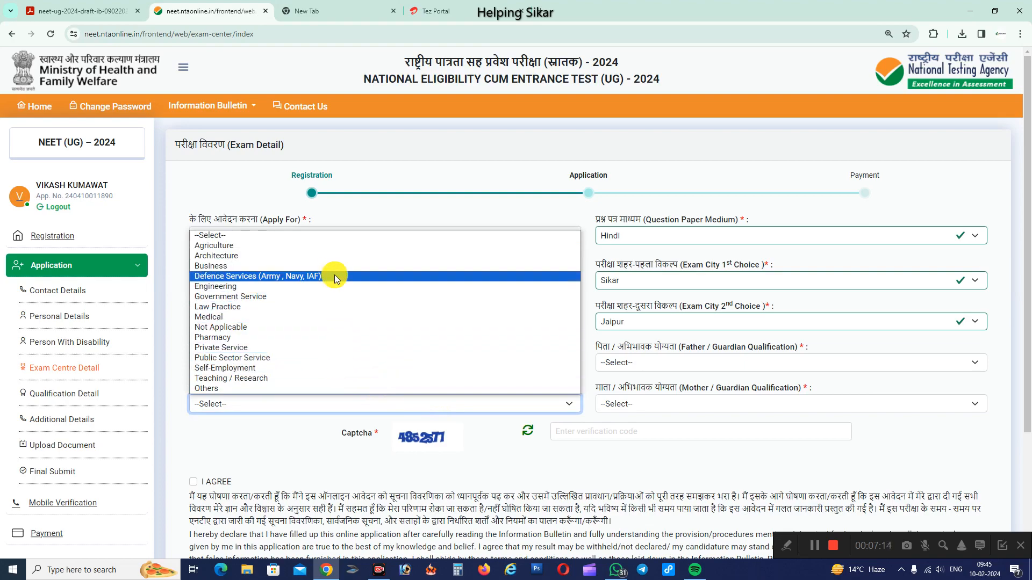
{"action": "left_click", "coordinate": [318, 326]}
{"action": "left_click", "coordinate": [318, 327]}
{"action": "left_click", "coordinate": [542, 387]}
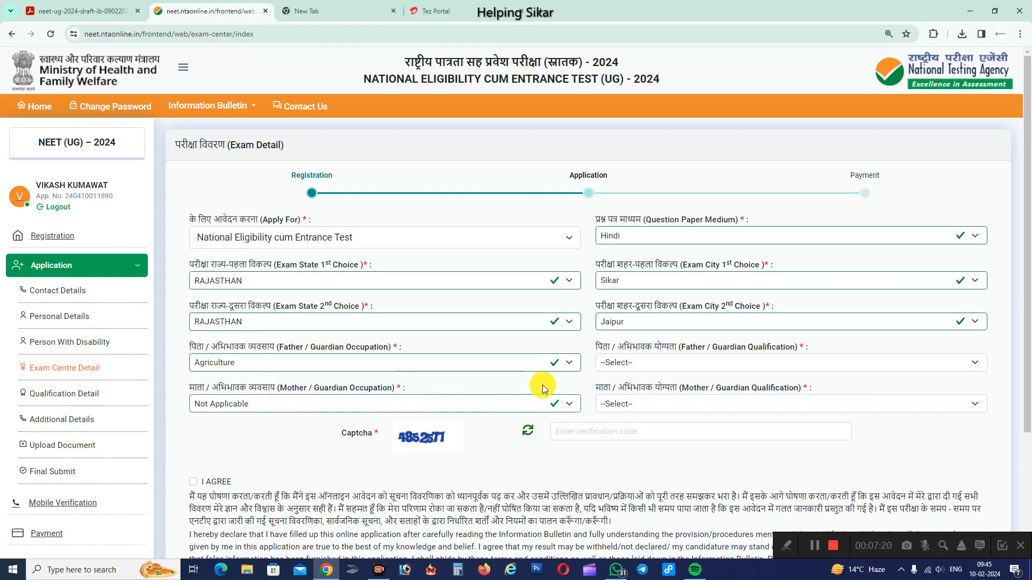
{"action": "left_click", "coordinate": [633, 362]}
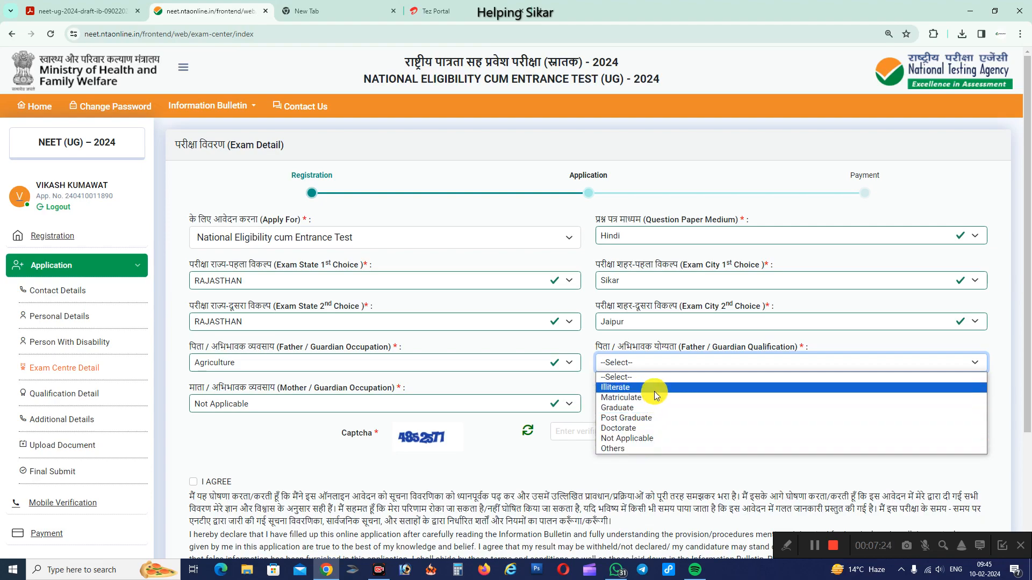
{"action": "left_click", "coordinate": [653, 387]}
{"action": "left_click", "coordinate": [652, 401]}
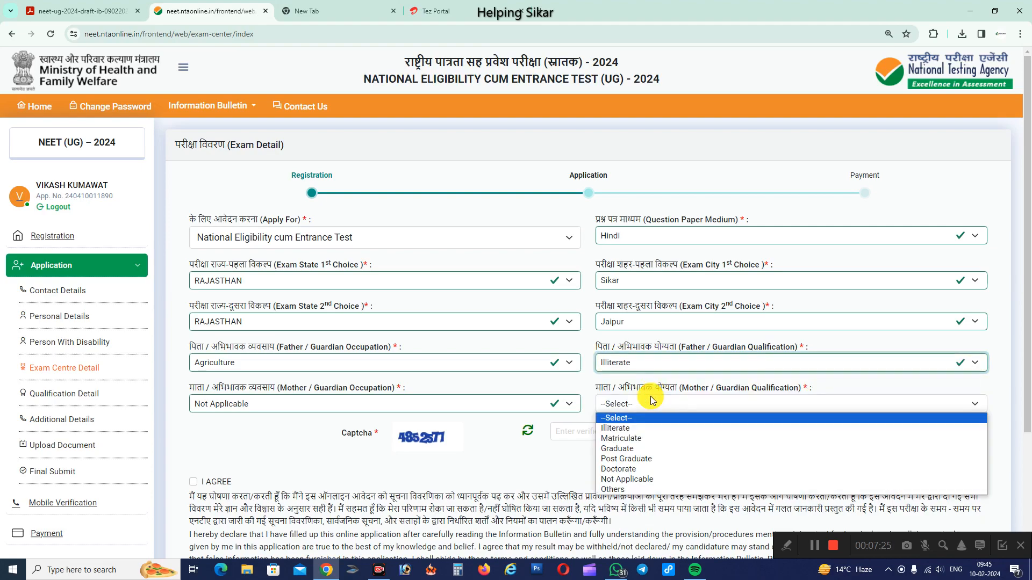
{"action": "left_click", "coordinate": [642, 428]}
Enter the captcha, accept the declaration and save exam details to reach Educational Detail
{"action": "left_click", "coordinate": [628, 432]}
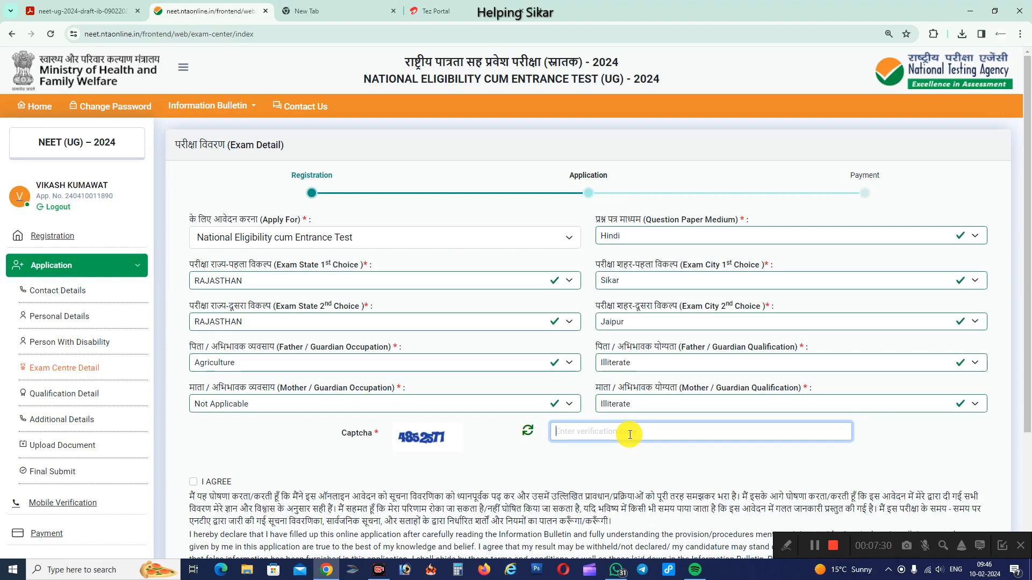
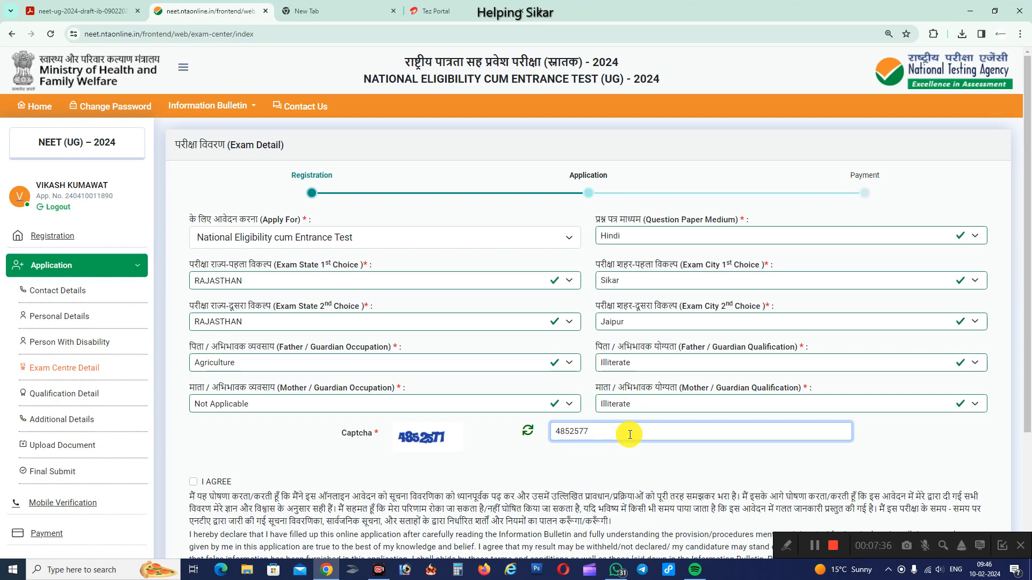
{"action": "left_click", "coordinate": [192, 482]}
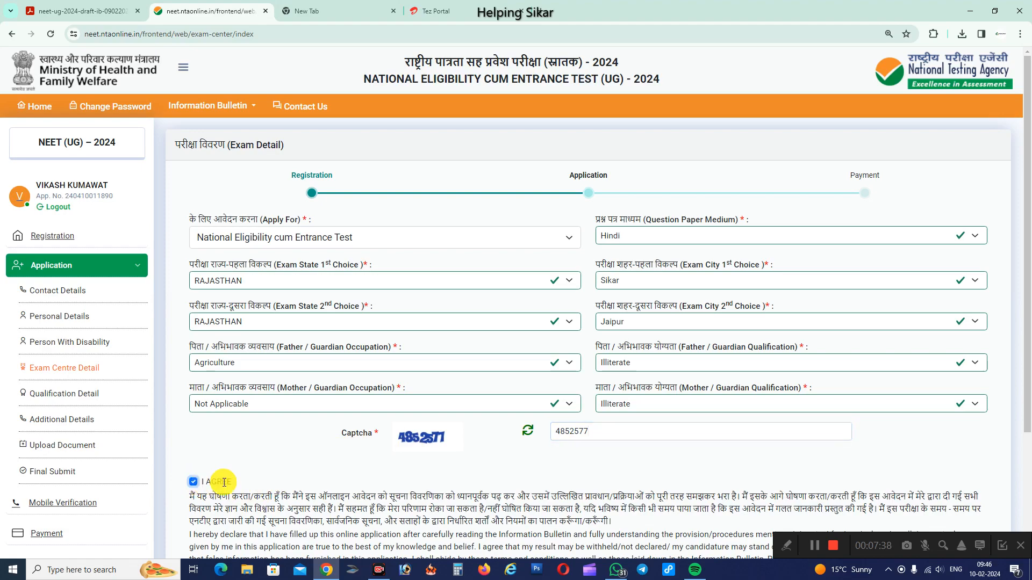
{"action": "scroll", "coordinate": [483, 497], "scroll_direction": "down", "scroll_amount": 3}
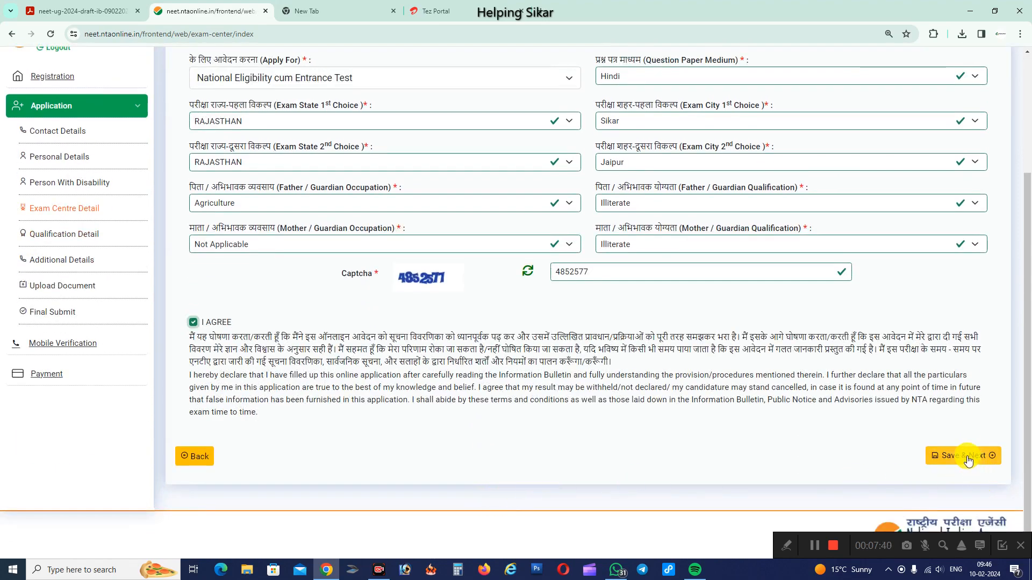
{"action": "left_click", "coordinate": [967, 460]}
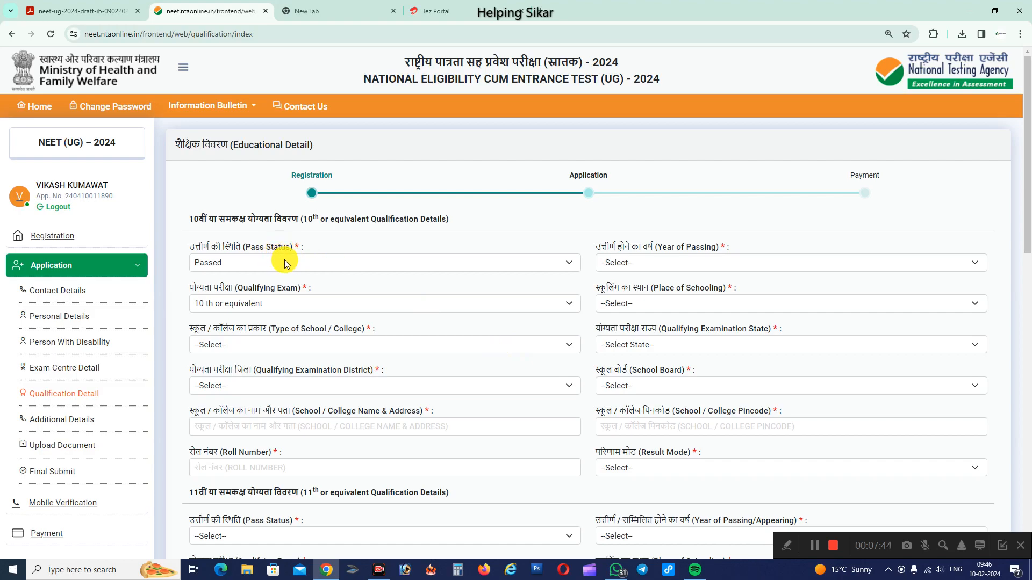
Set 10th passing year 2021, place of schooling Rural, and school type Government Aided Private
{"action": "left_click", "coordinate": [633, 266]}
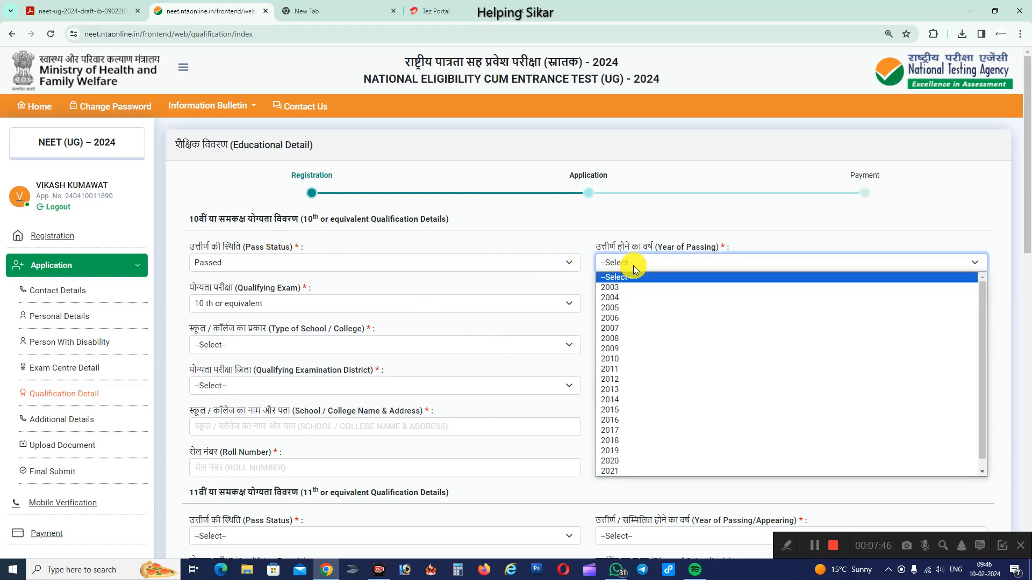
{"action": "scroll", "coordinate": [678, 410], "scroll_direction": "down", "scroll_amount": 1}
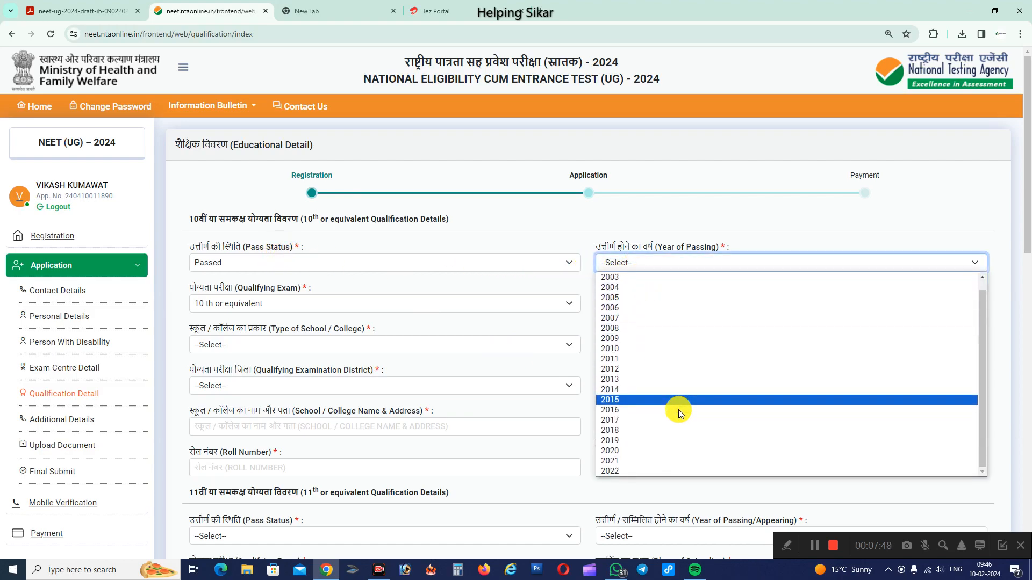
{"action": "left_click", "coordinate": [624, 460]}
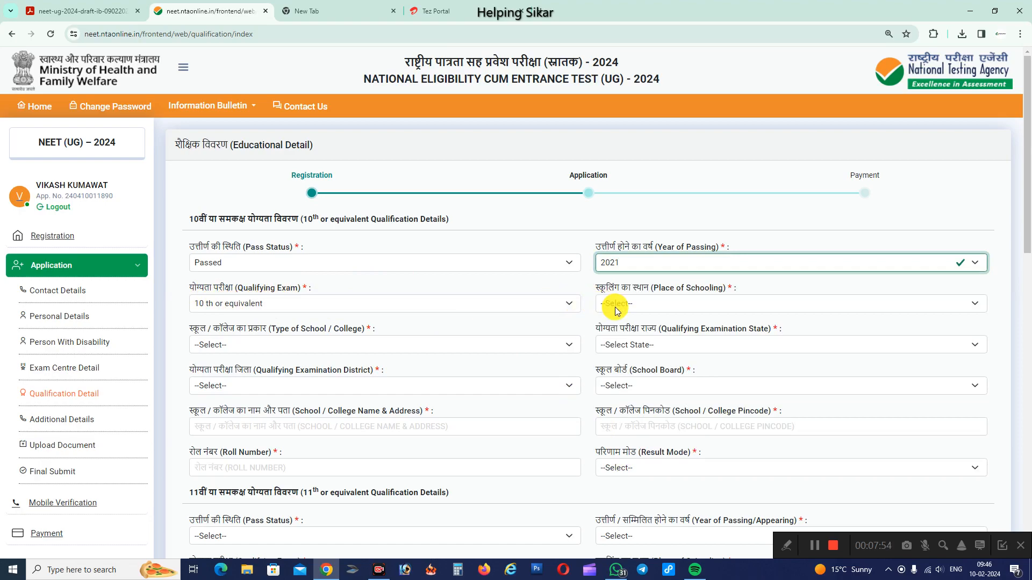
{"action": "left_click", "coordinate": [650, 305]}
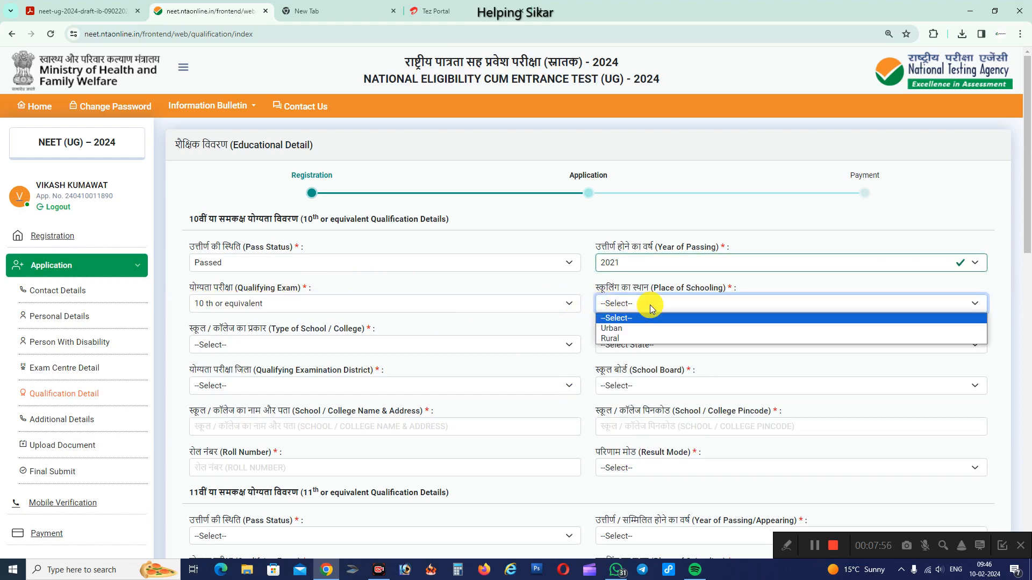
{"action": "left_click", "coordinate": [651, 339]}
{"action": "left_click", "coordinate": [362, 346]}
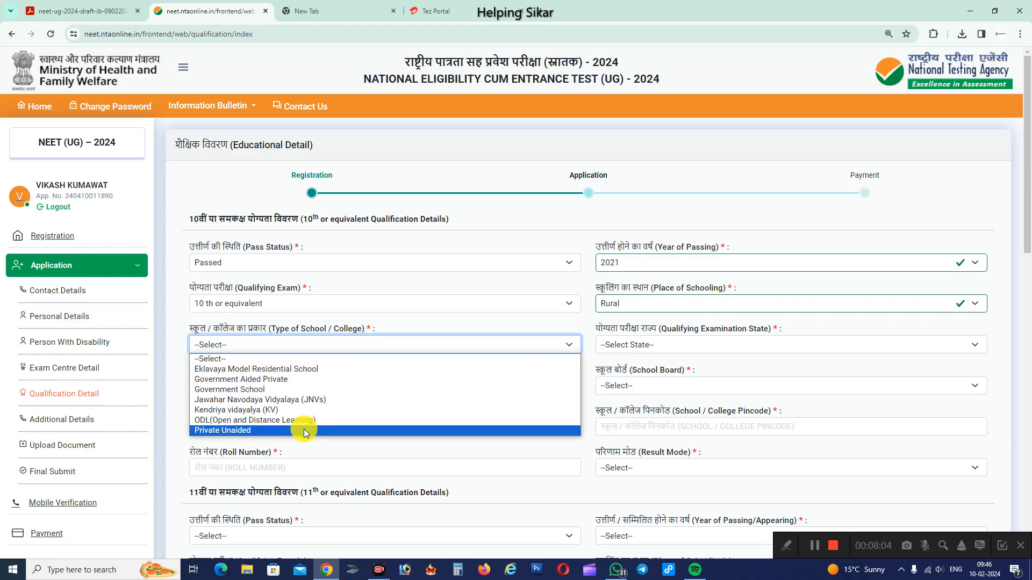
{"action": "left_click", "coordinate": [301, 380]}
Choose RAJASTHAN, district Sikar, and RAJASTHAN BOARD OF SECONDARY EDUCATION for the 10th exam
{"action": "left_click", "coordinate": [624, 346]}
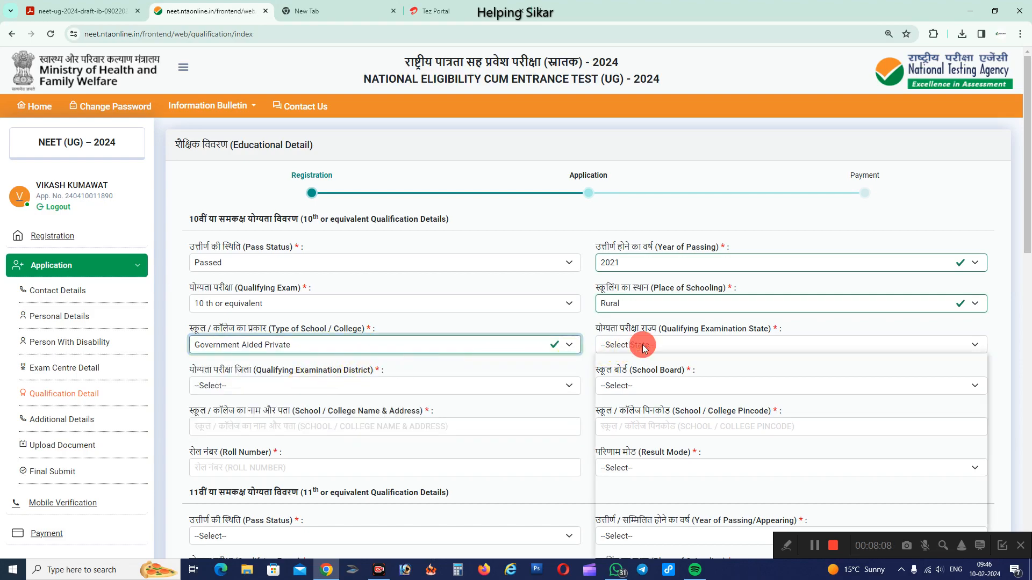
{"action": "scroll", "coordinate": [657, 439], "scroll_direction": "down", "scroll_amount": 5}
{"action": "left_click", "coordinate": [634, 471]}
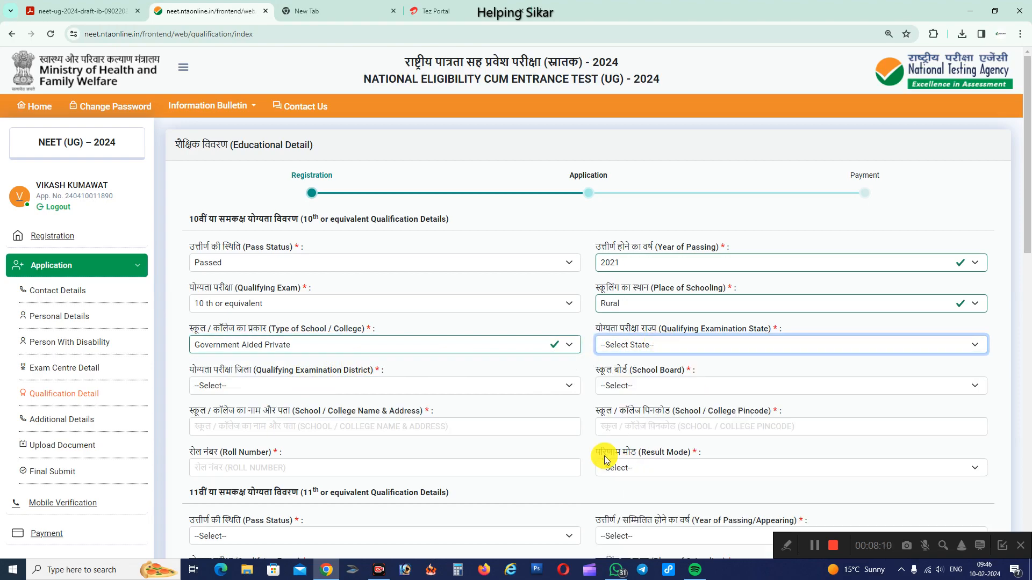
{"action": "left_click", "coordinate": [310, 386]}
{"action": "scroll", "coordinate": [315, 331], "scroll_direction": "down", "scroll_amount": 5}
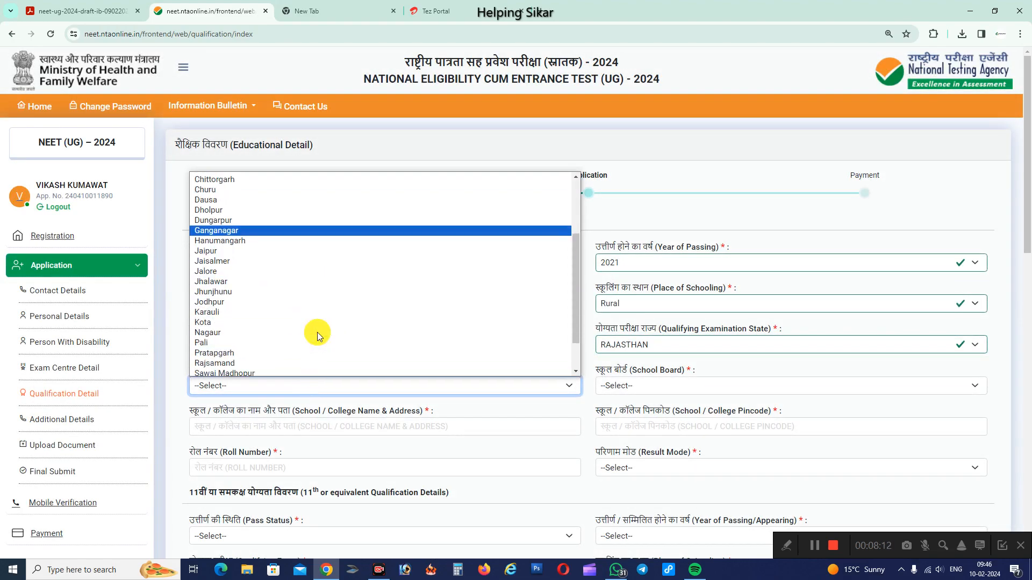
{"action": "left_click", "coordinate": [315, 340]}
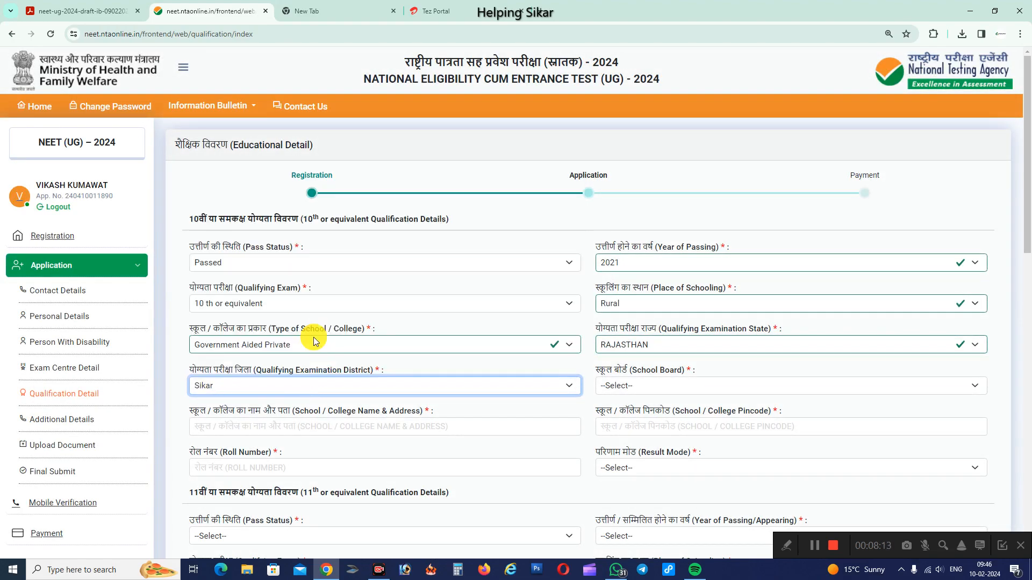
{"action": "left_click", "coordinate": [668, 386]}
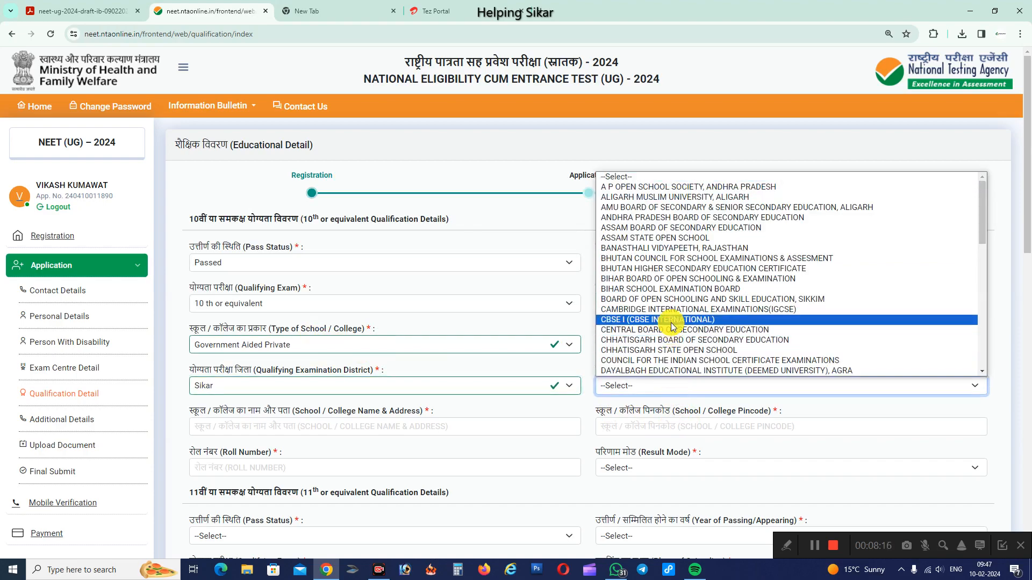
{"action": "key", "text": "r"}
{"action": "key", "text": "r"}
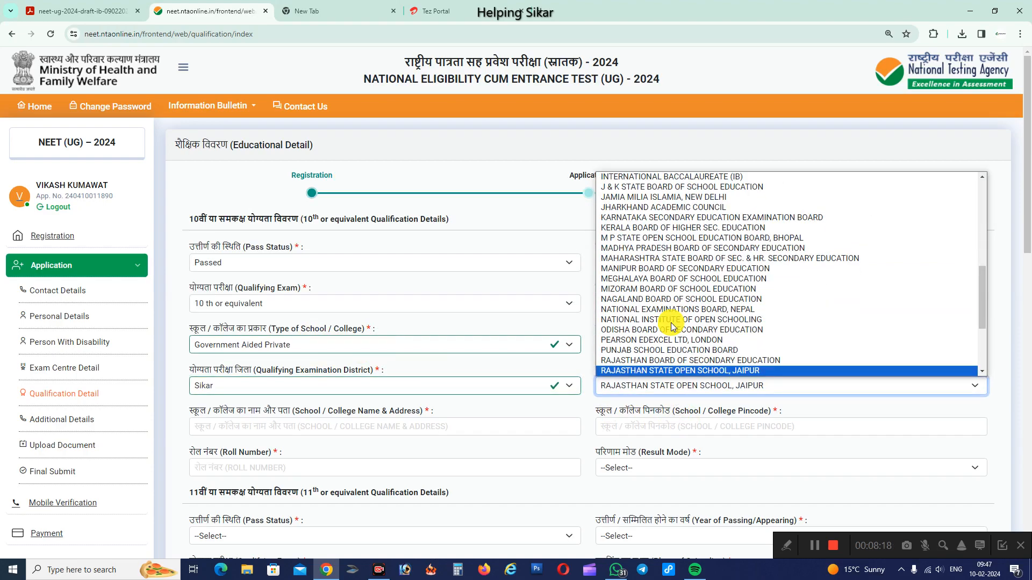
{"action": "key", "text": "Up"}
{"action": "key", "text": "Return"}
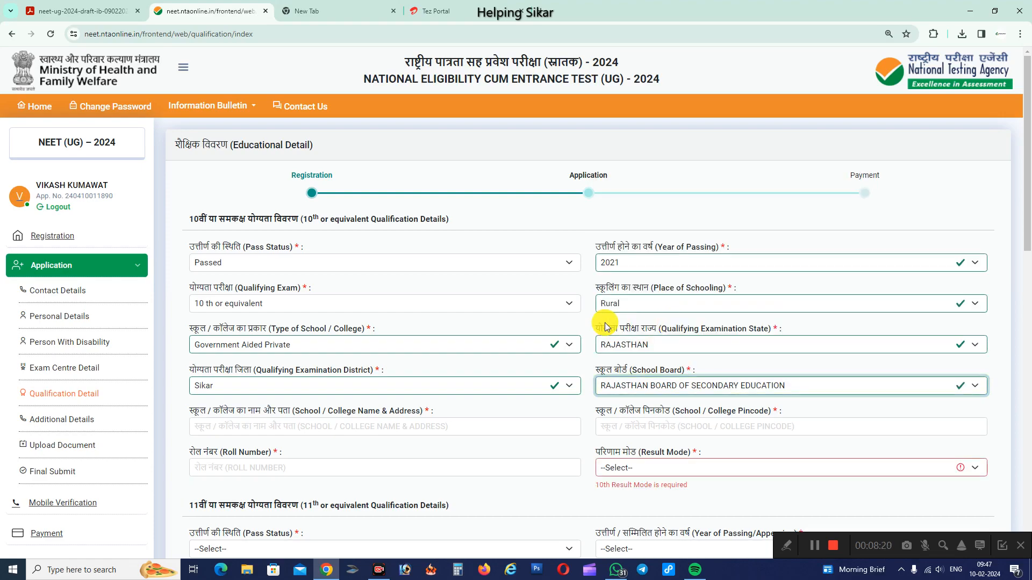
Set result mode to Percentage and enter 10th marks 450 out of 600
{"action": "left_click", "coordinate": [365, 424]}
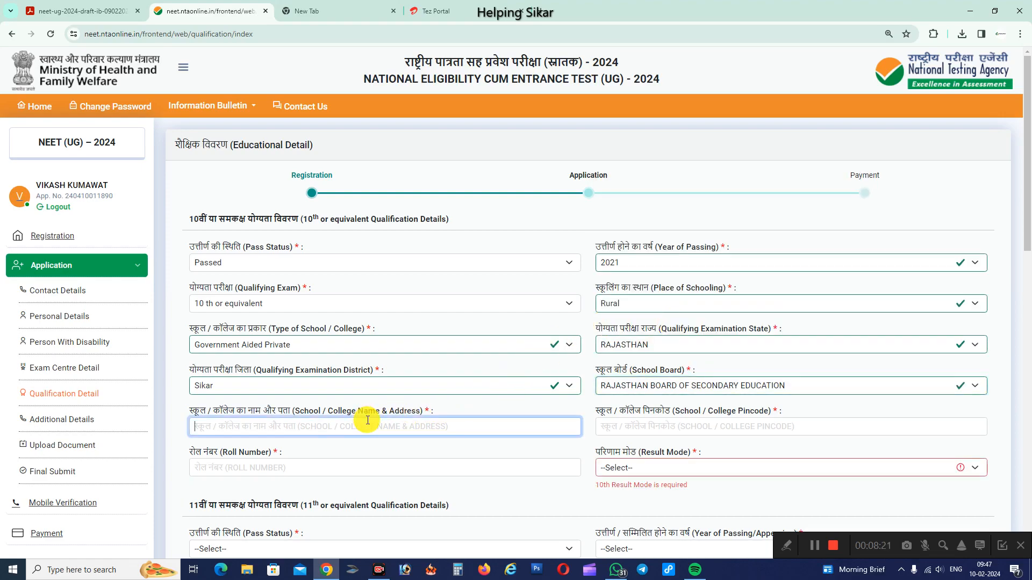
{"action": "left_click", "coordinate": [665, 427]}
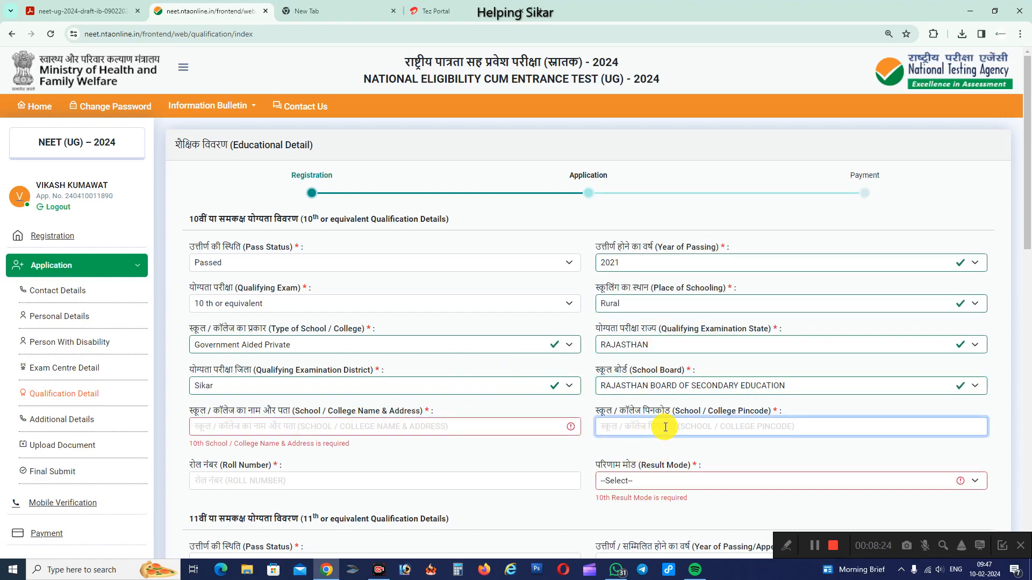
{"action": "left_click", "coordinate": [352, 476]}
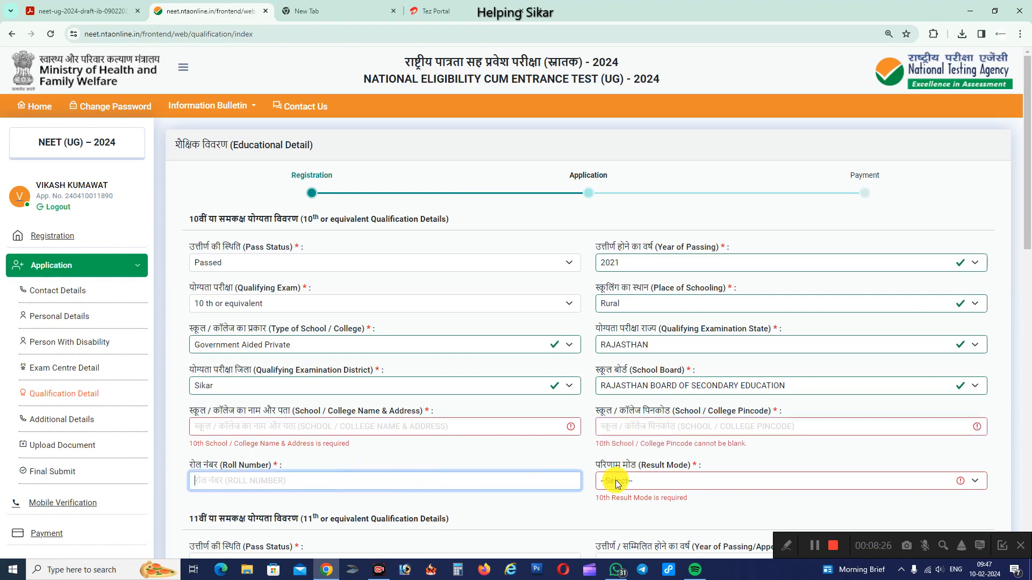
{"action": "left_click", "coordinate": [663, 484]}
{"action": "left_click", "coordinate": [650, 507]}
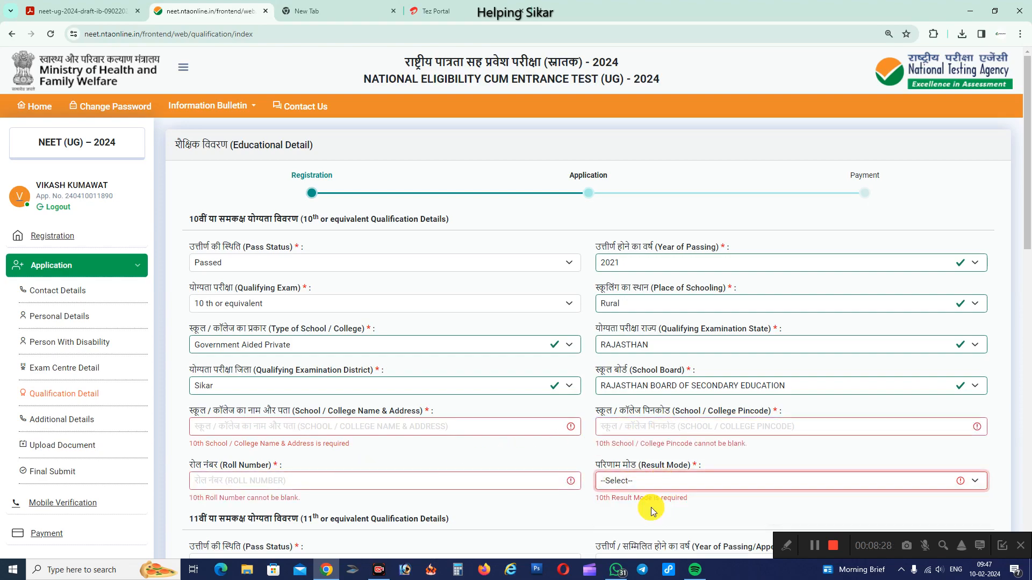
{"action": "scroll", "coordinate": [484, 505], "scroll_direction": "down", "scroll_amount": 4}
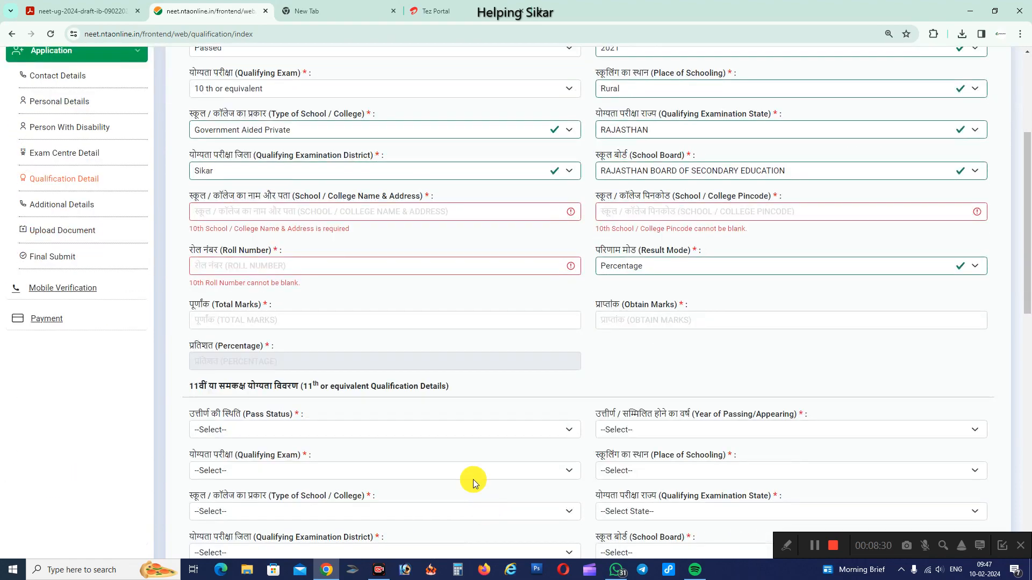
{"action": "left_click", "coordinate": [307, 323]}
{"action": "type", "text": "600"}
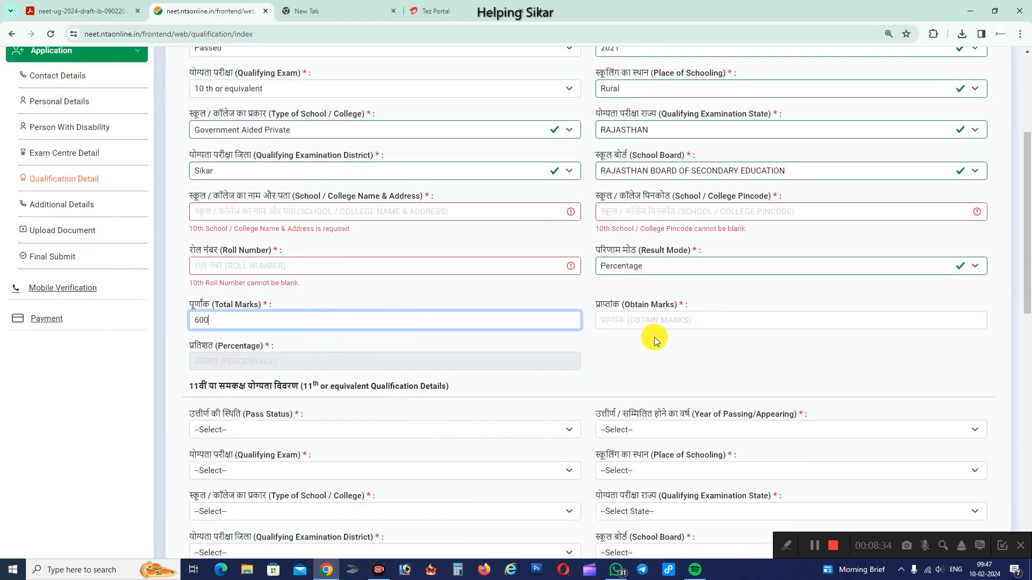
{"action": "left_click", "coordinate": [666, 318]}
{"action": "type", "text": "450"}
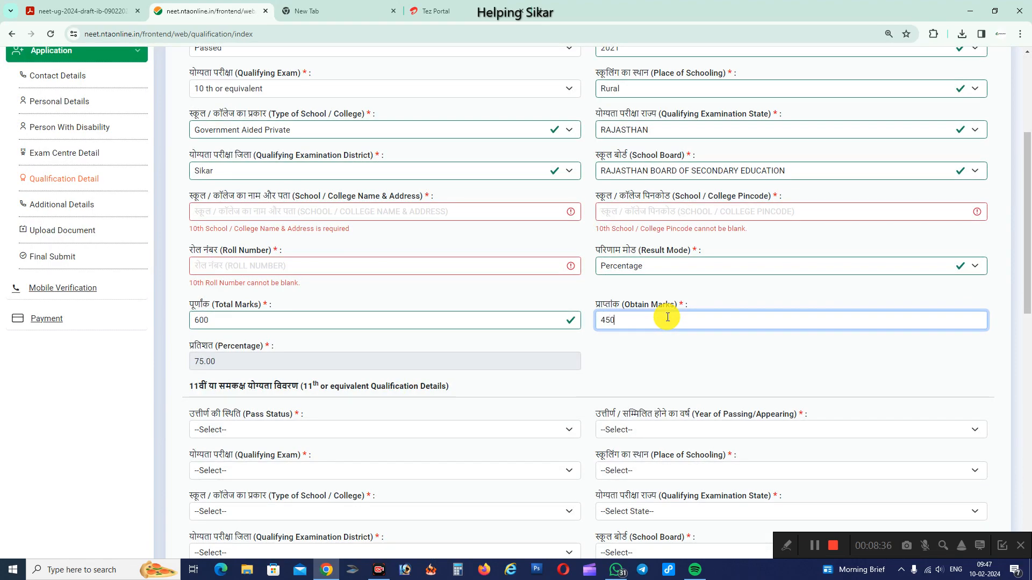
{"action": "left_click", "coordinate": [674, 369]}
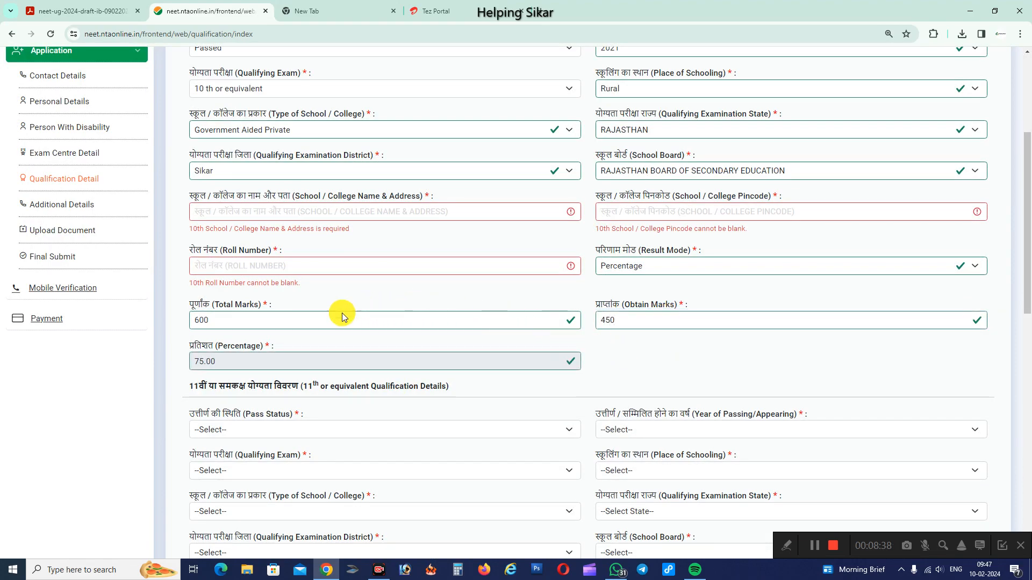
{"action": "scroll", "coordinate": [282, 400], "scroll_direction": "down", "scroll_amount": 4}
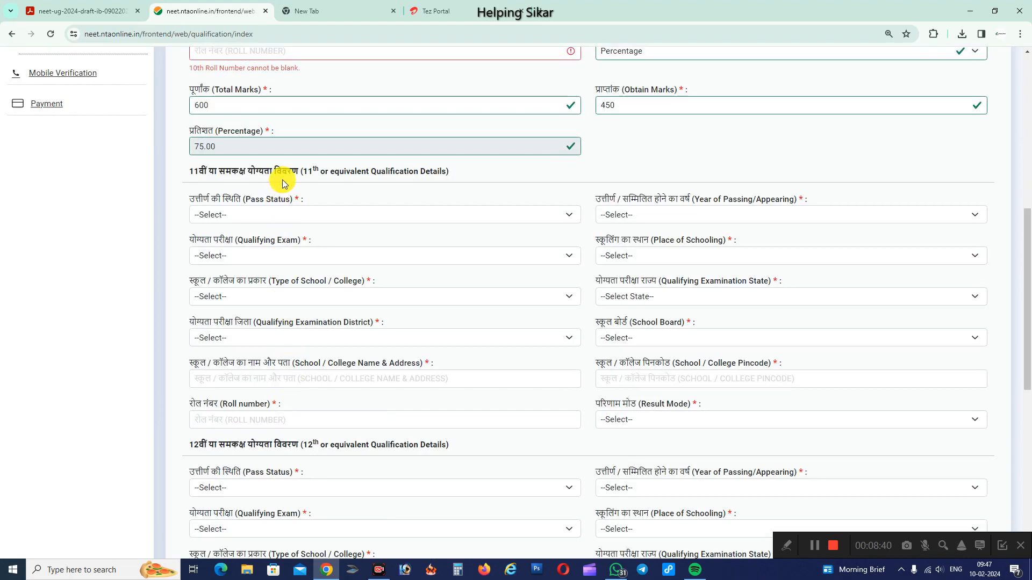
Mark the 12th as Appearing, year 2024, qualifying exam Code 01, and accept the declaration
{"action": "scroll", "coordinate": [283, 182], "scroll_direction": "down", "scroll_amount": 4}
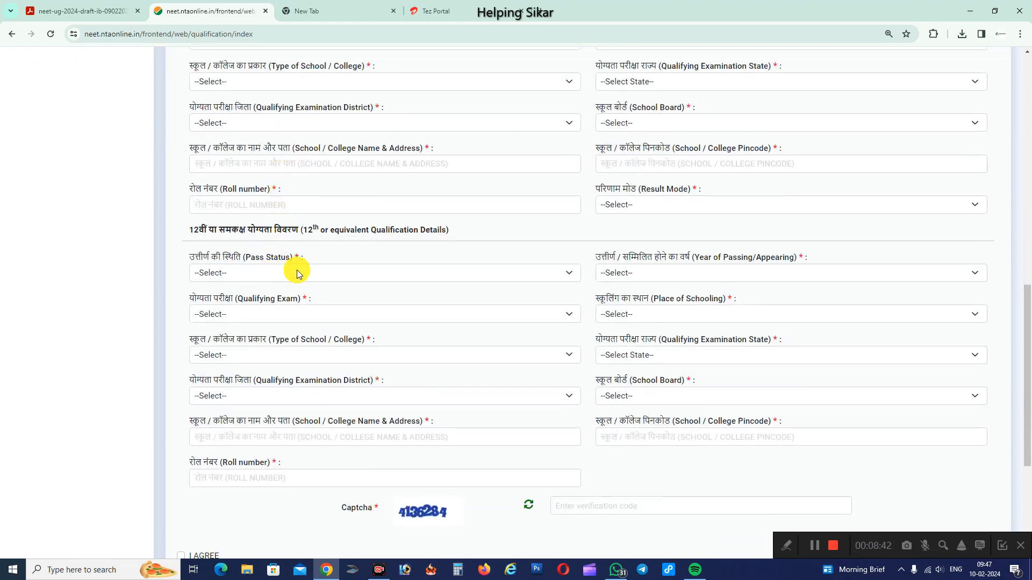
{"action": "left_click", "coordinate": [357, 272]}
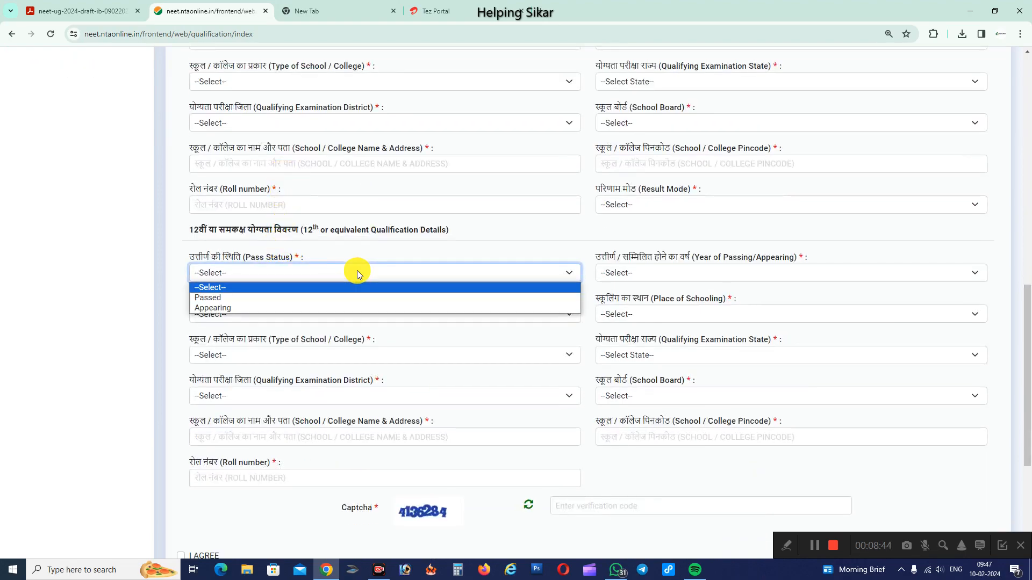
{"action": "left_click", "coordinate": [331, 307]}
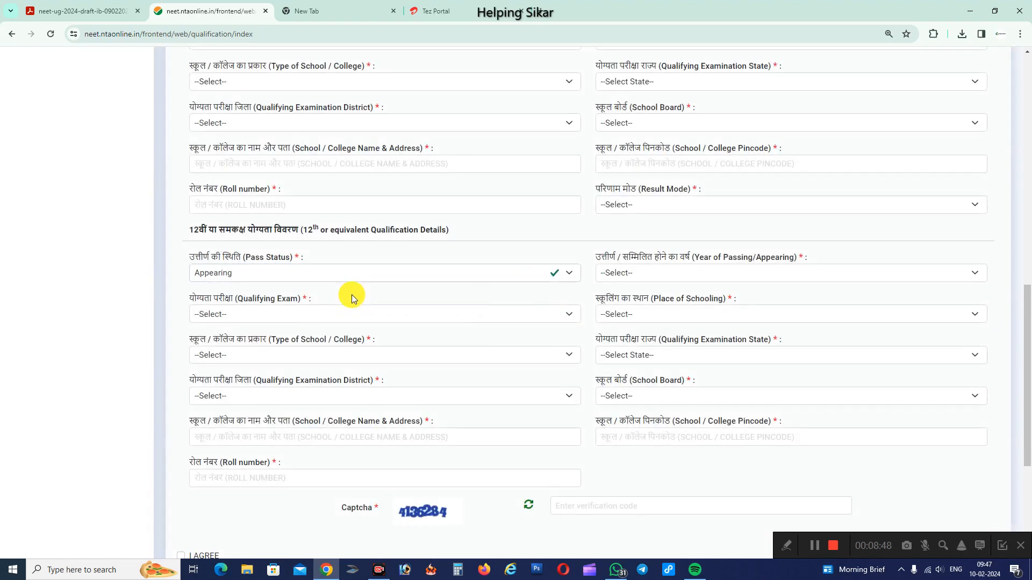
{"action": "left_click", "coordinate": [639, 275]}
{"action": "left_click", "coordinate": [647, 295]}
{"action": "left_click", "coordinate": [277, 322]}
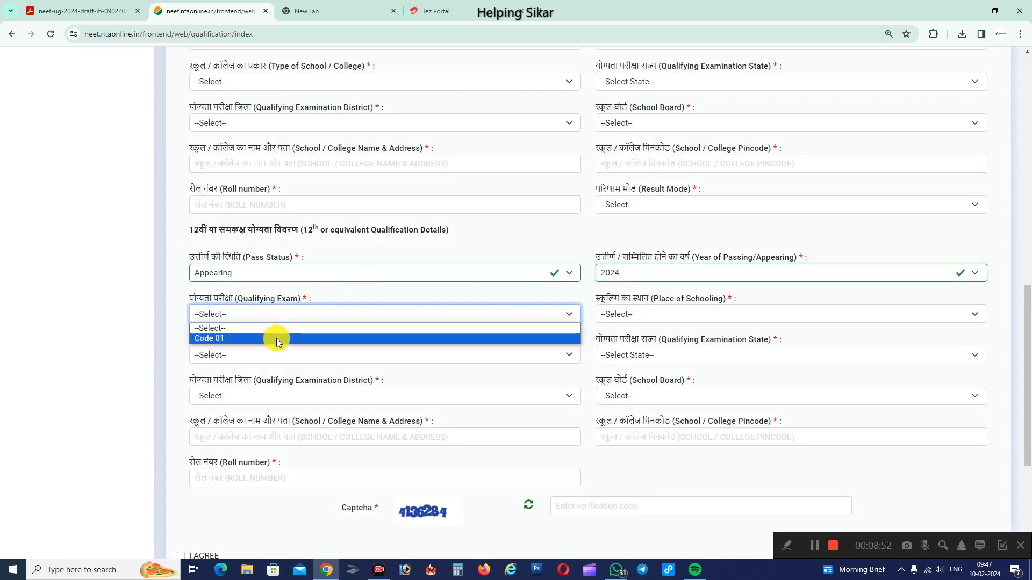
{"action": "left_click", "coordinate": [276, 337]}
{"action": "left_click", "coordinate": [631, 317]}
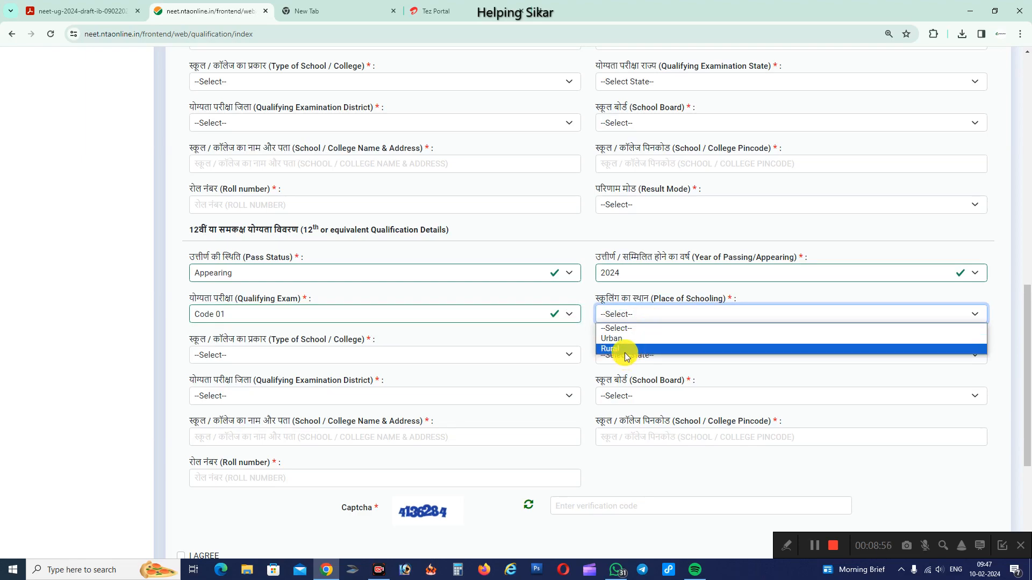
{"action": "left_click", "coordinate": [584, 371]}
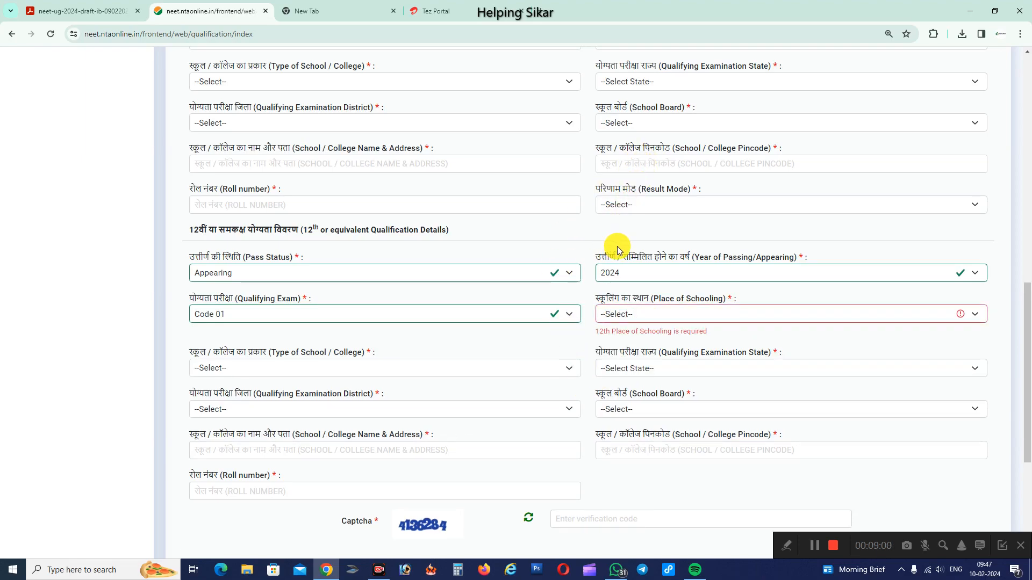
{"action": "scroll", "coordinate": [618, 250], "scroll_direction": "down", "scroll_amount": 5}
{"action": "left_click", "coordinate": [582, 275]}
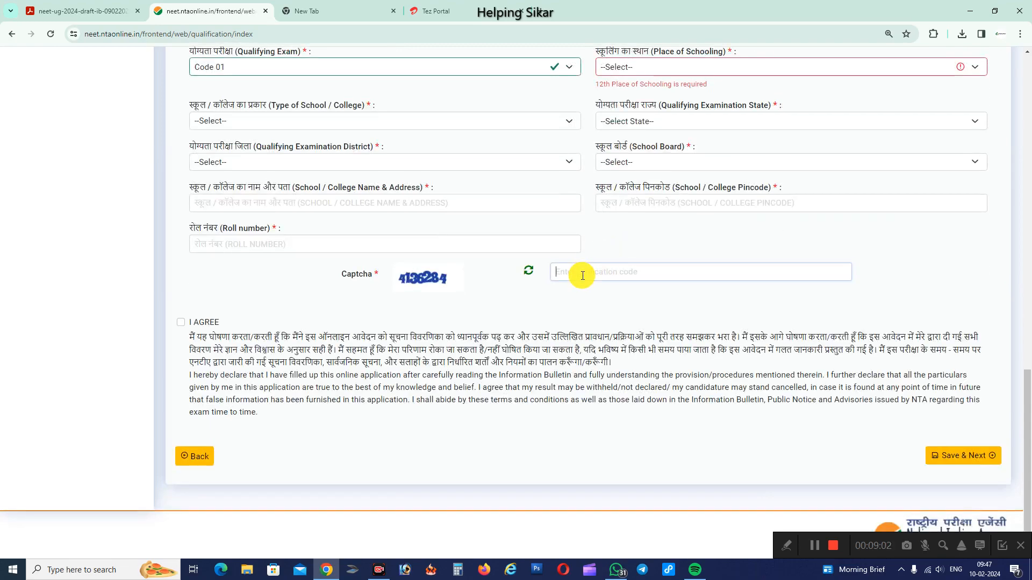
{"action": "left_click", "coordinate": [180, 322]}
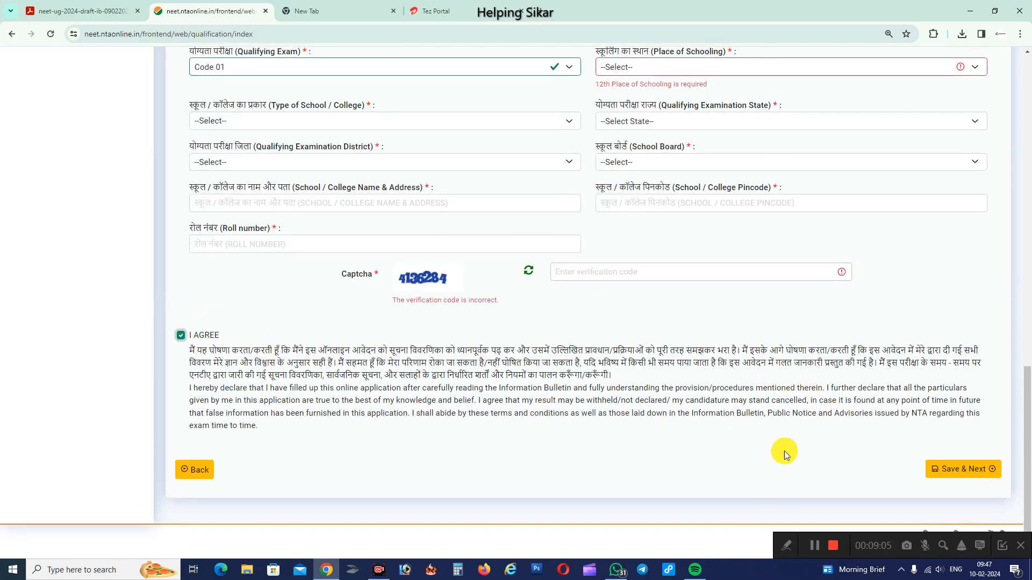
Save the qualification details, then answer No to the twin and previous-NEET questions
{"action": "left_click", "coordinate": [959, 469]}
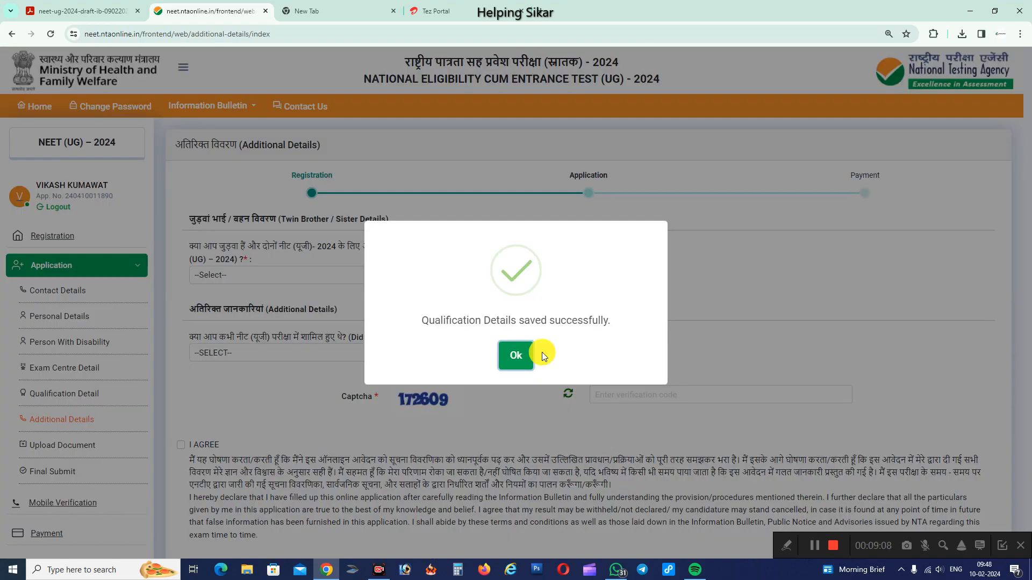
{"action": "left_click", "coordinate": [506, 356]}
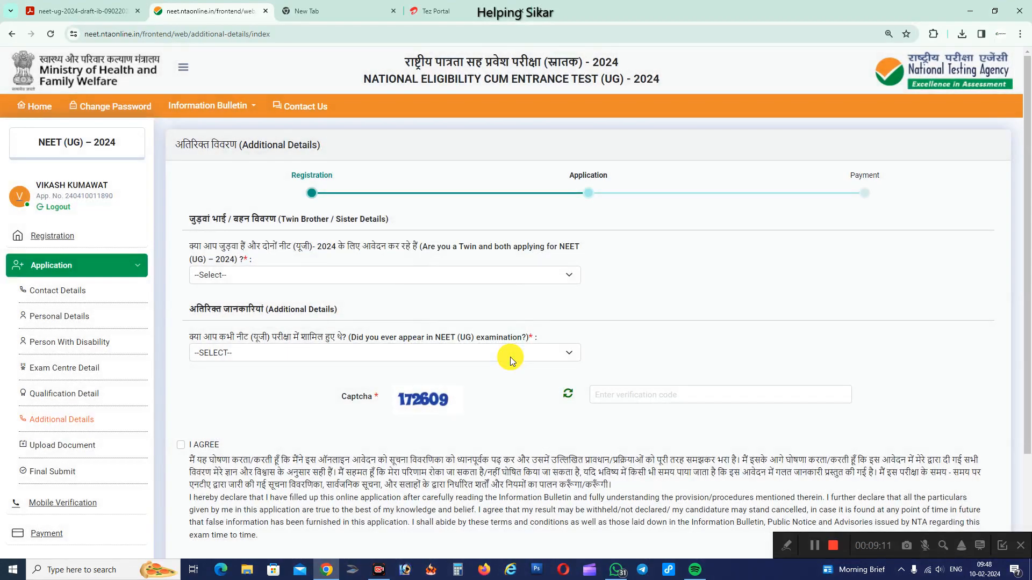
{"action": "left_click", "coordinate": [274, 278]}
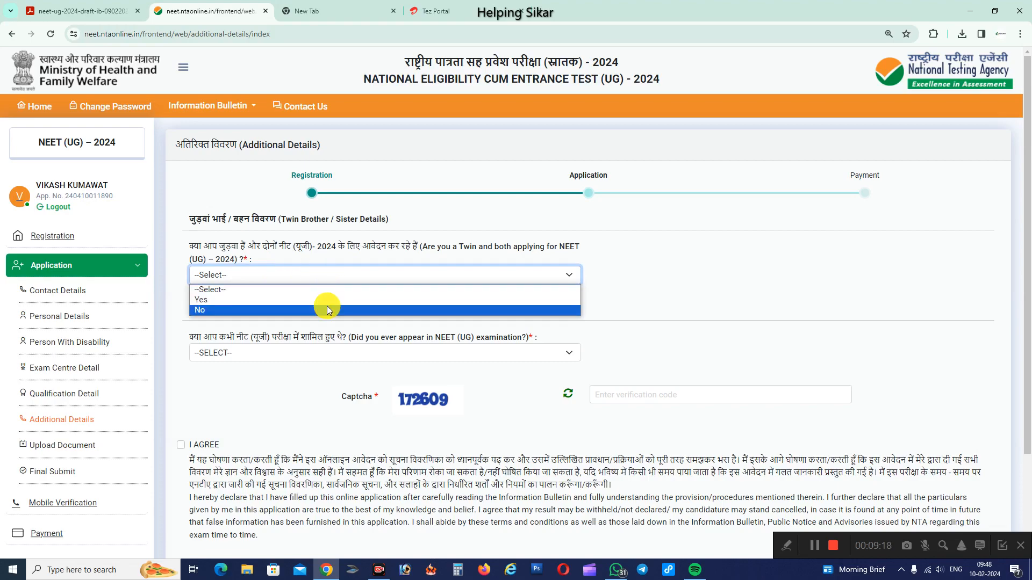
{"action": "left_click", "coordinate": [326, 310]}
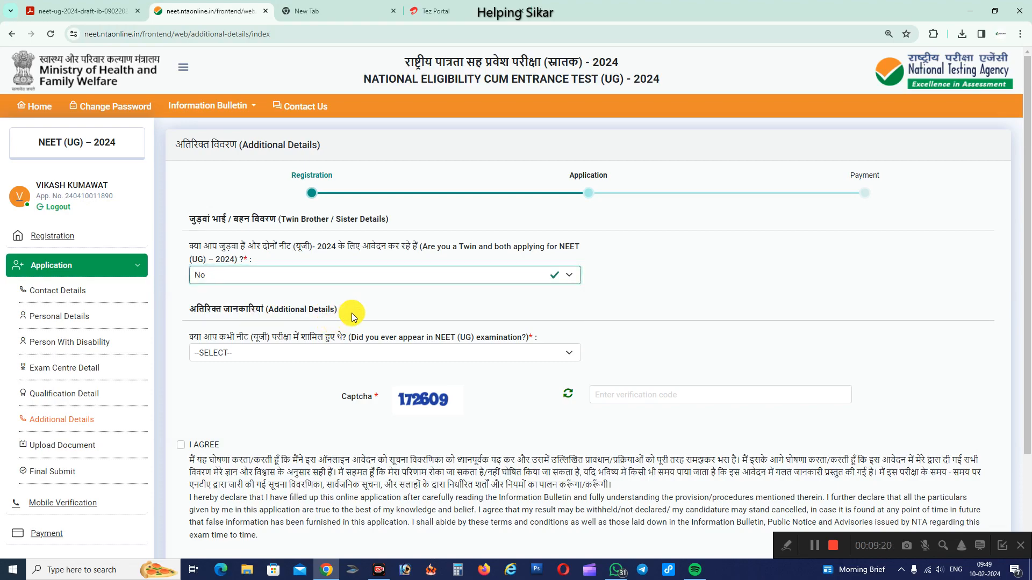
{"action": "left_click", "coordinate": [321, 353]}
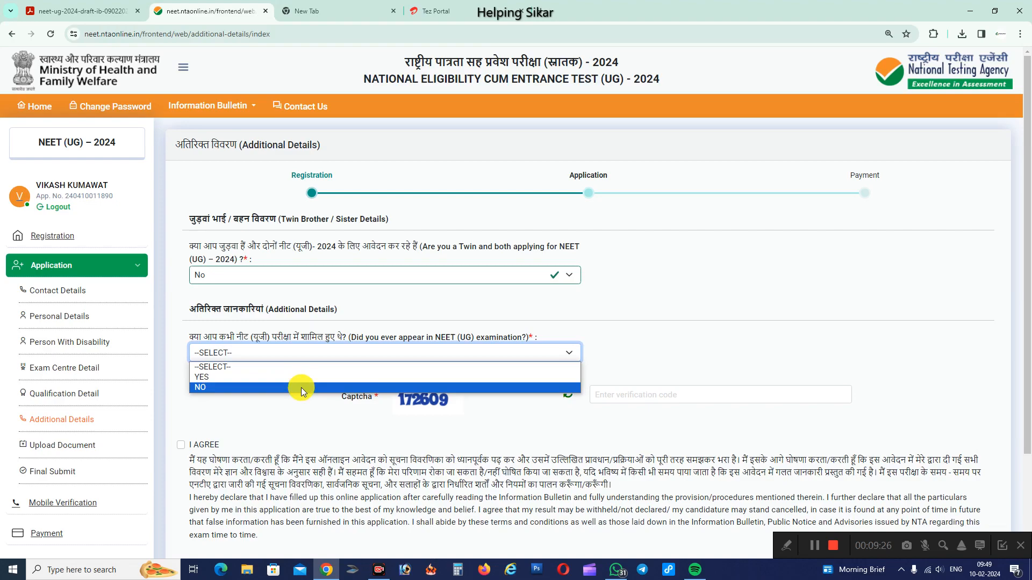
{"action": "left_click", "coordinate": [301, 388]}
Enter the captcha, accept the declaration and save Additional Details to reach Document Upload
{"action": "left_click", "coordinate": [612, 395]}
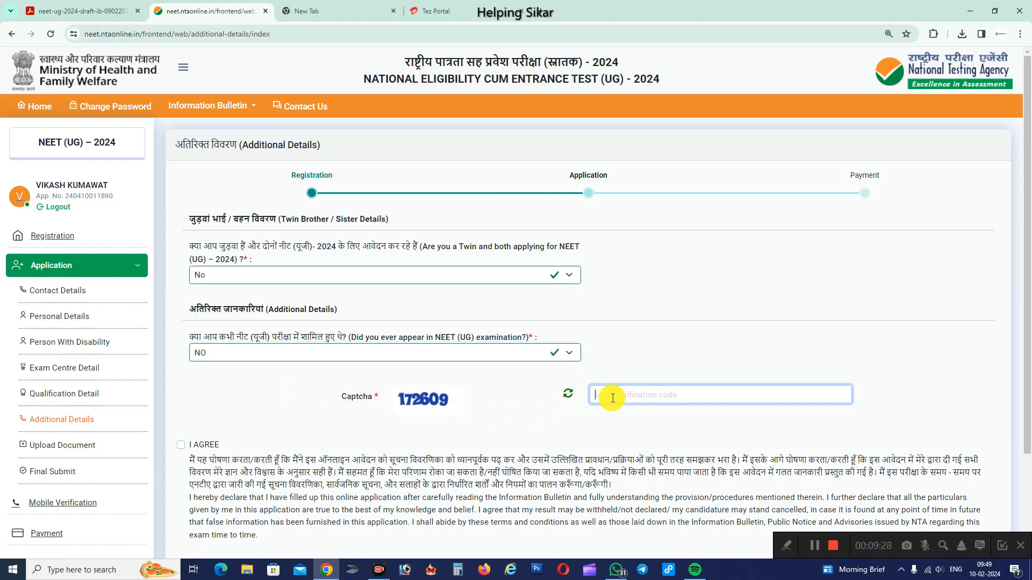
{"action": "type", "text": "172609"}
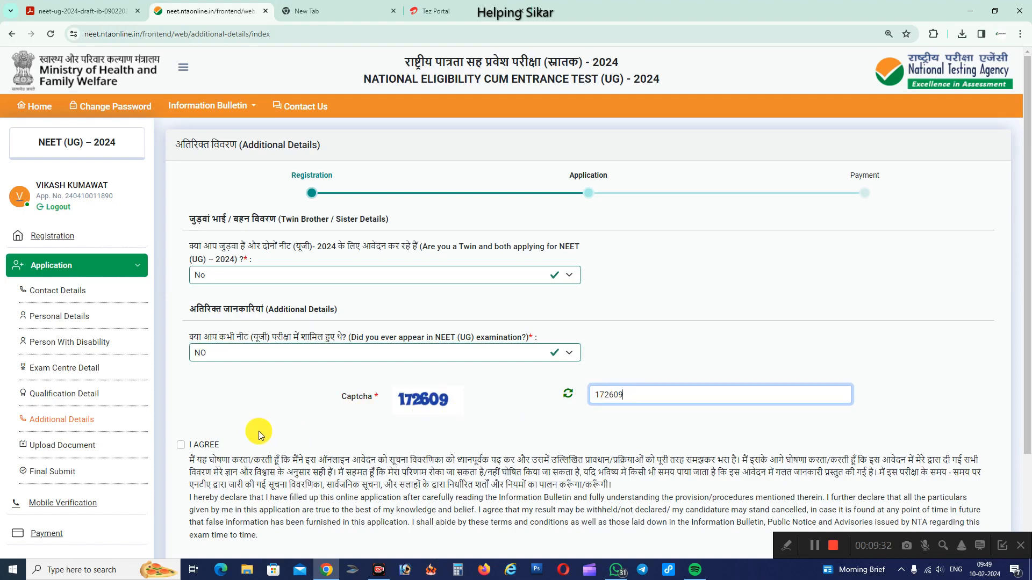
{"action": "left_click", "coordinate": [181, 445]}
{"action": "scroll", "coordinate": [483, 460], "scroll_direction": "down", "scroll_amount": 2}
{"action": "left_click", "coordinate": [941, 455]}
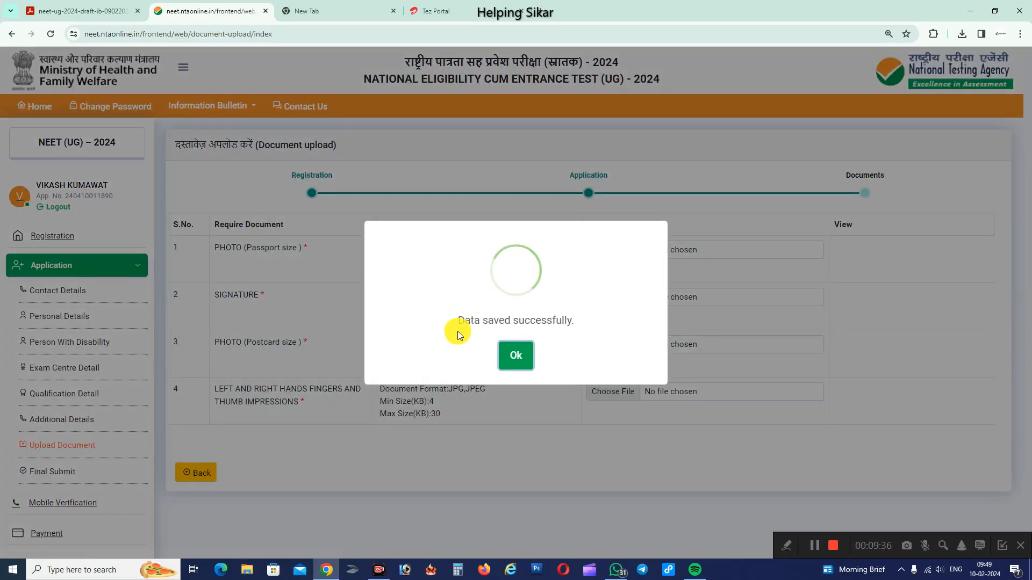
{"action": "left_click", "coordinate": [511, 356]}
{"action": "left_click_drag", "start_coordinate": [219, 249], "coordinate": [299, 248]}
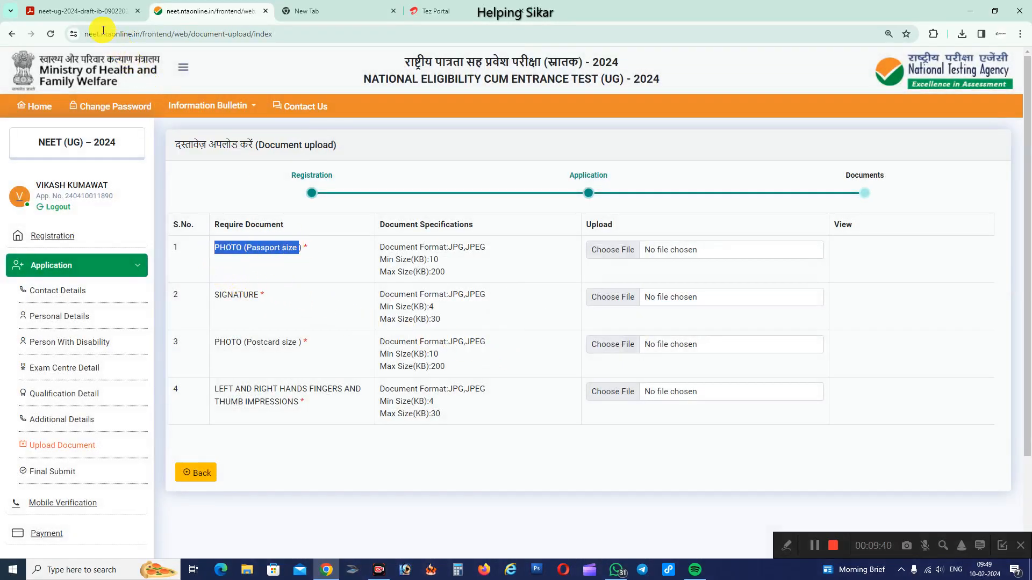
{"action": "left_click", "coordinate": [91, 11]}
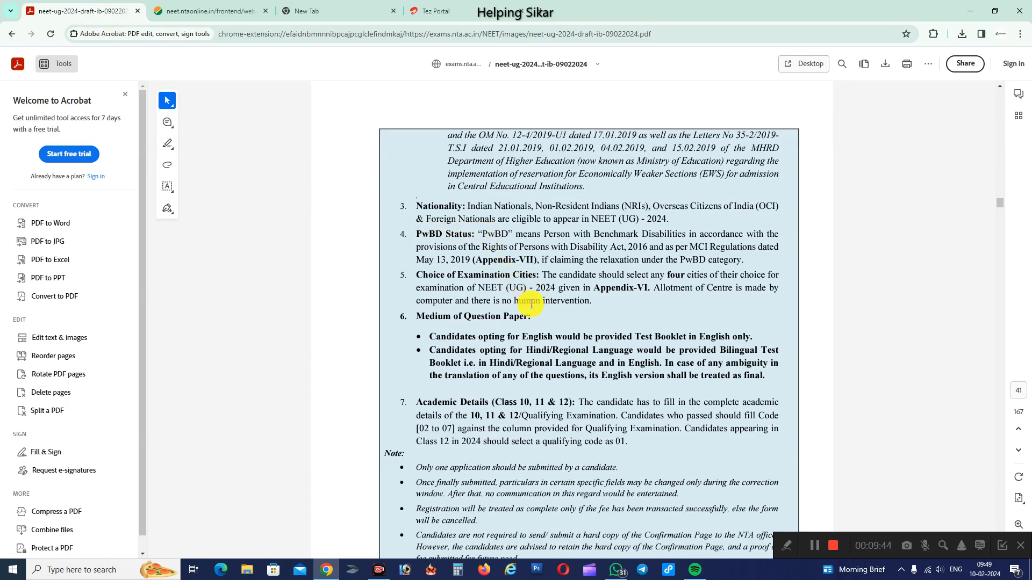
Highlight the passport and postcard photo size limits, 10 kb to 200 kb, in the bulletin
{"action": "scroll", "coordinate": [531, 304], "scroll_direction": "up", "scroll_amount": 10}
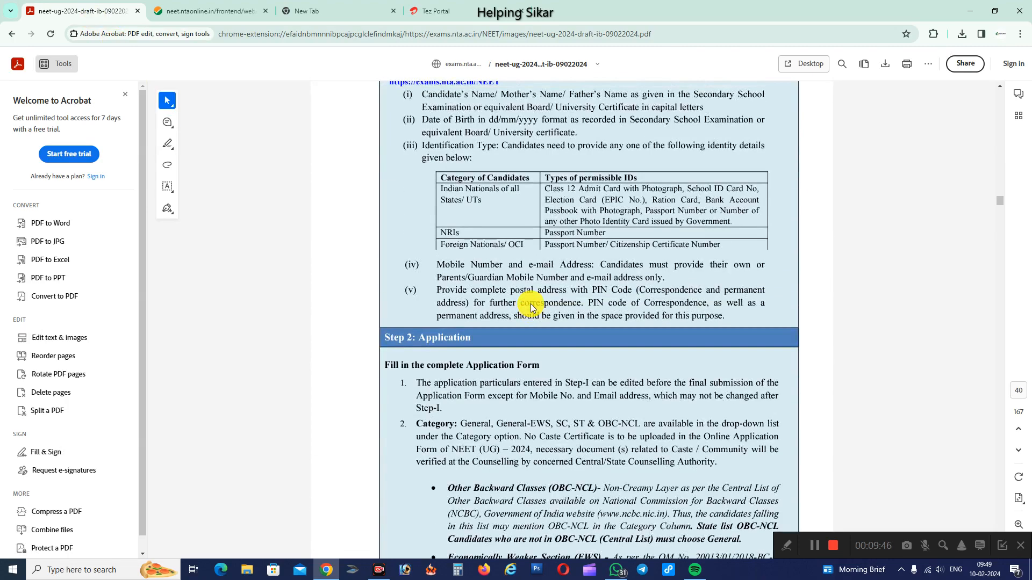
{"action": "scroll", "coordinate": [532, 306], "scroll_direction": "down", "scroll_amount": 15}
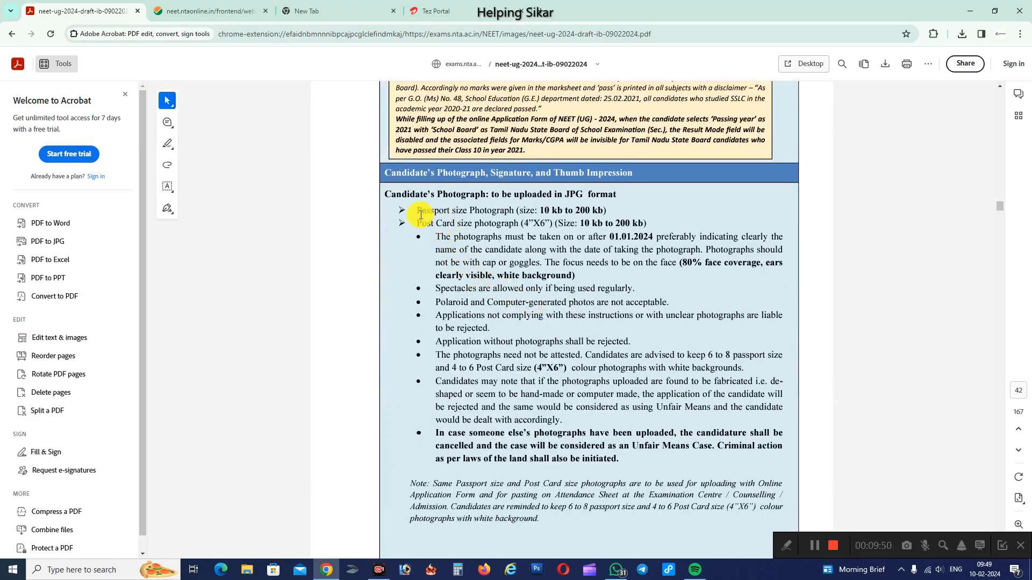
{"action": "left_click_drag", "start_coordinate": [551, 211], "coordinate": [602, 210]}
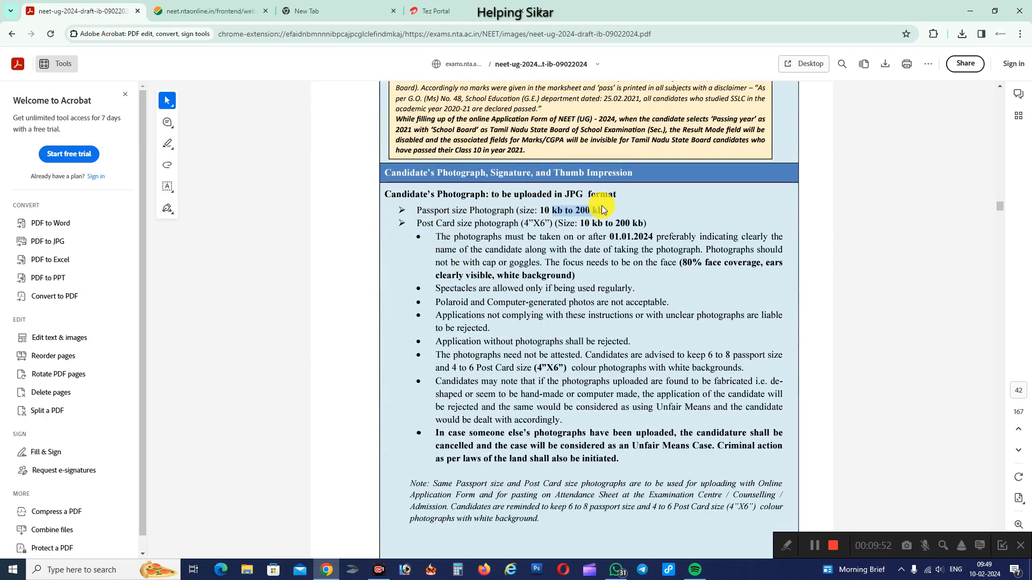
{"action": "double_click", "coordinate": [450, 224]}
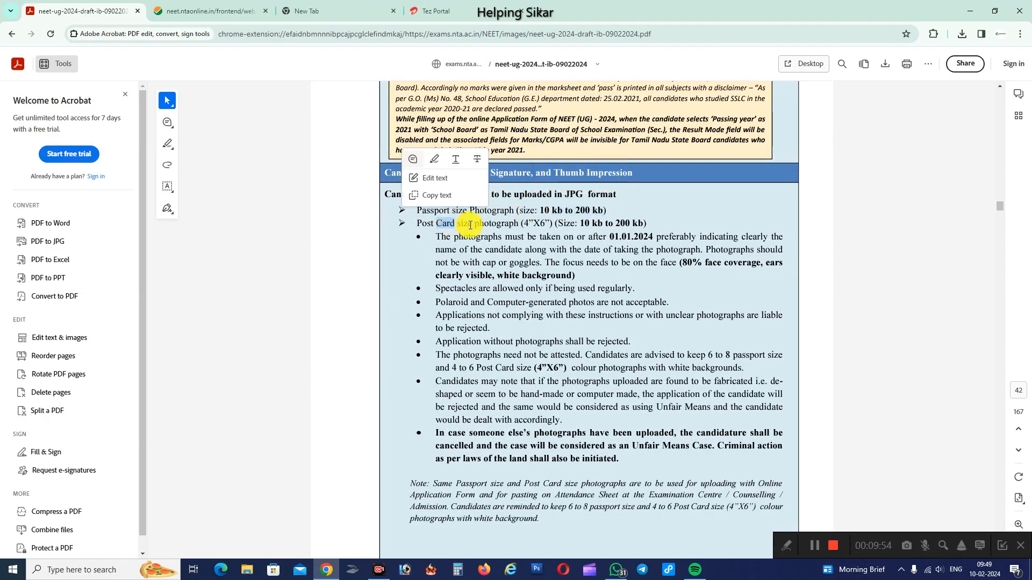
{"action": "left_click", "coordinate": [530, 224]}
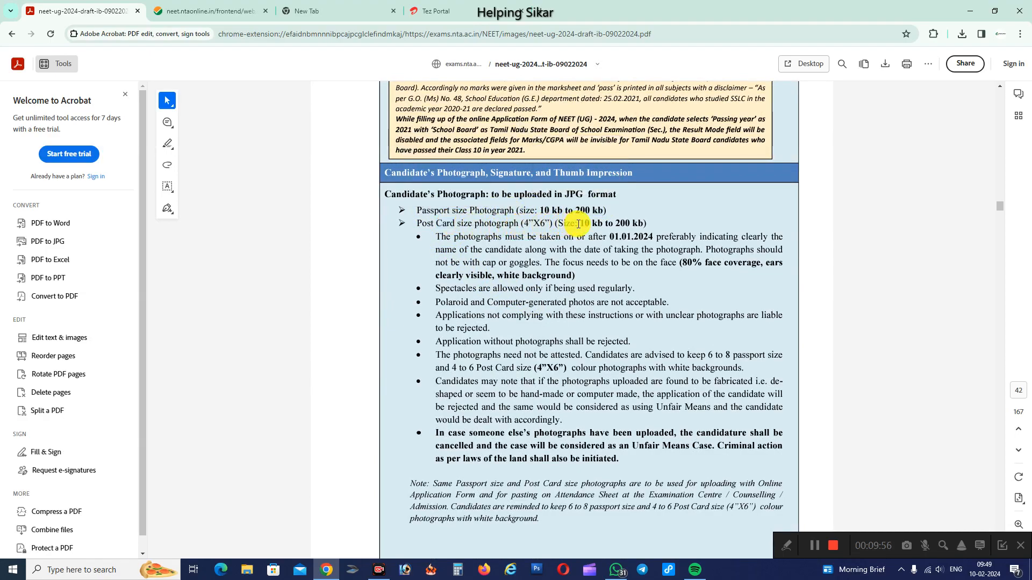
{"action": "left_click_drag", "start_coordinate": [579, 224], "coordinate": [642, 224]}
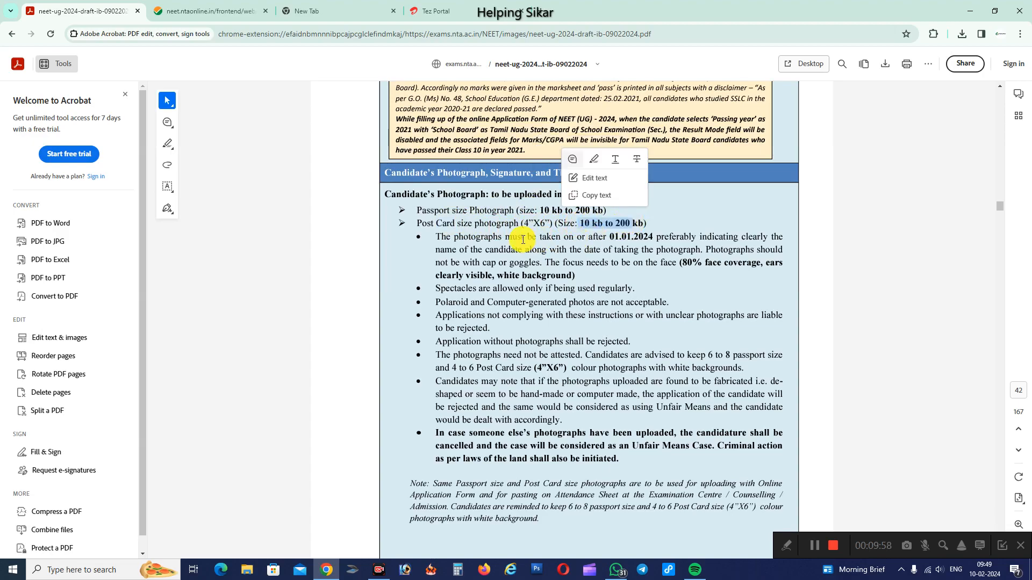
Highlight the 01.01.2024 photo date, face coverage and spectacles rules, then return to the portal
{"action": "left_click_drag", "start_coordinate": [505, 237], "coordinate": [537, 237]}
{"action": "left_click_drag", "start_coordinate": [607, 238], "coordinate": [713, 267]}
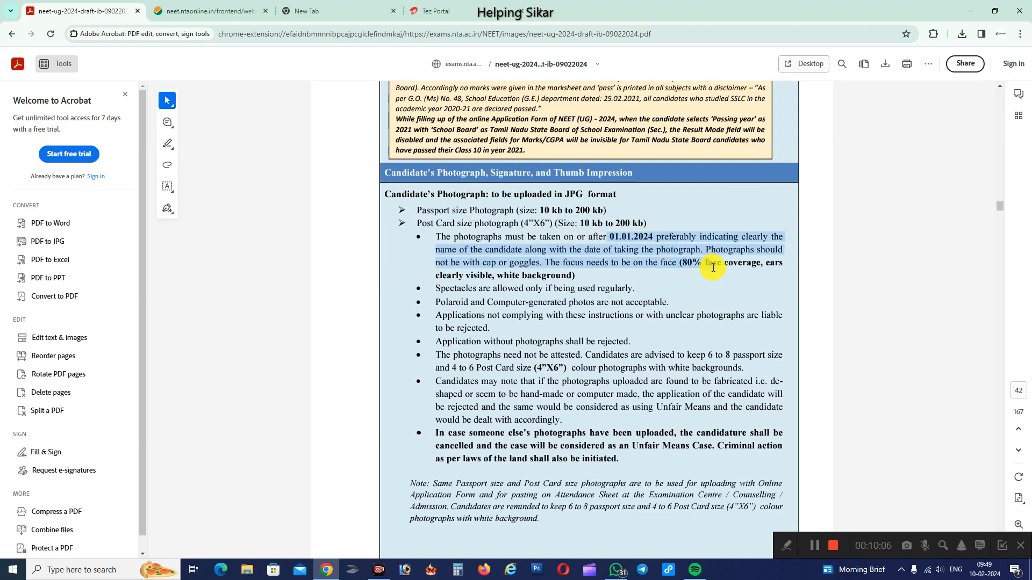
{"action": "left_click_drag", "start_coordinate": [713, 267], "coordinate": [713, 268]}
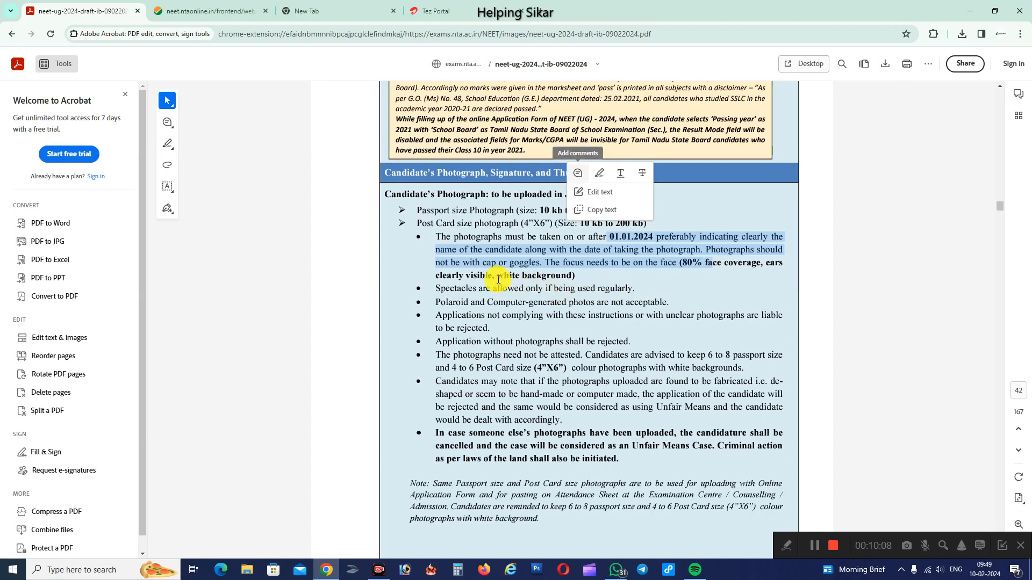
{"action": "left_click", "coordinate": [499, 279]}
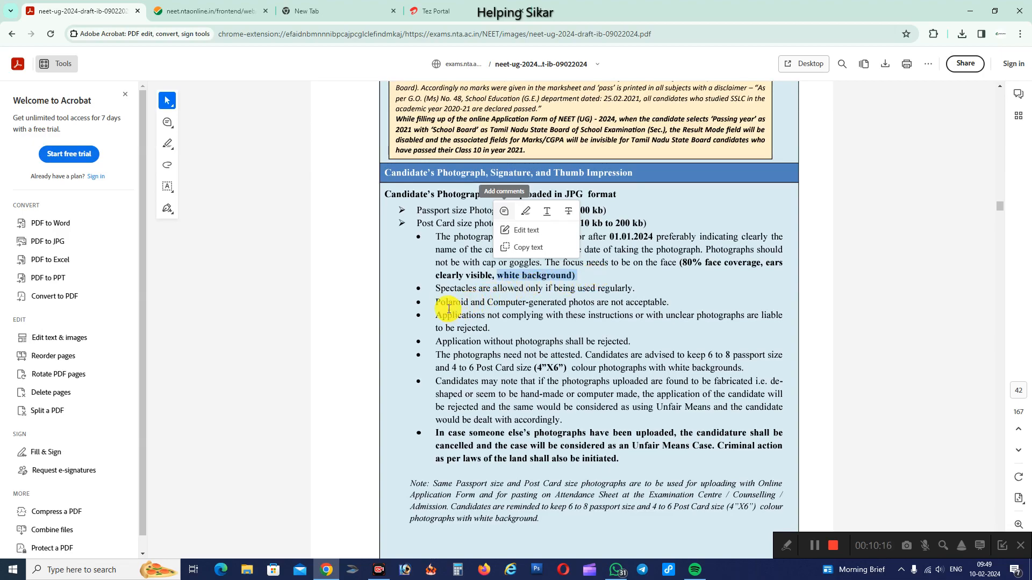
{"action": "left_click_drag", "start_coordinate": [438, 290], "coordinate": [641, 291]}
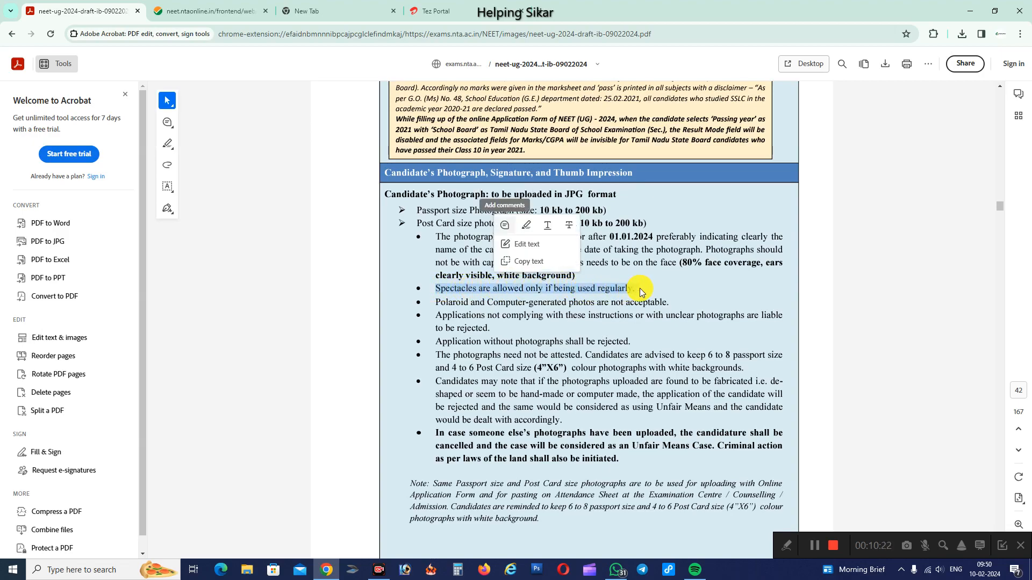
{"action": "left_click", "coordinate": [641, 291]}
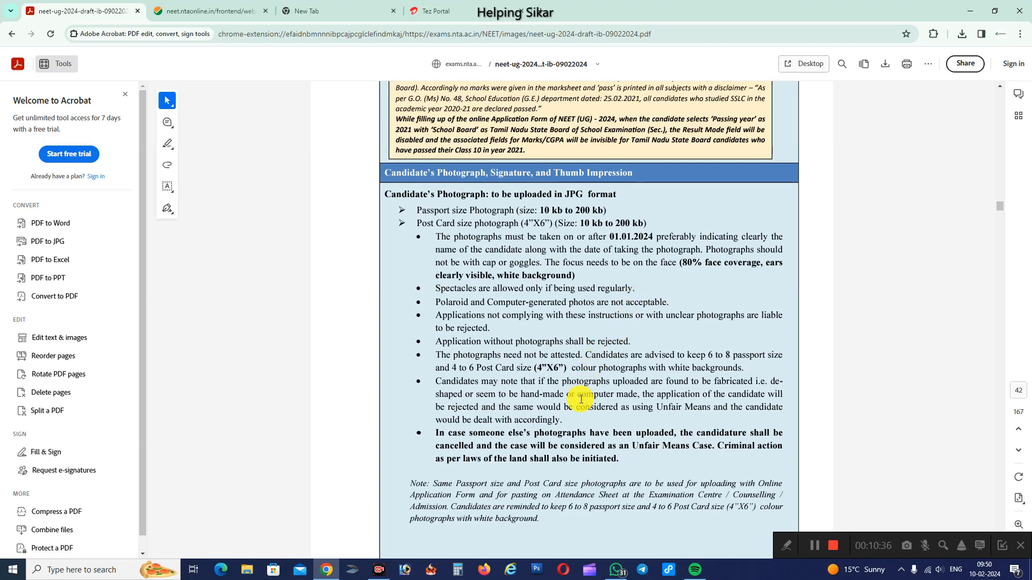
{"action": "left_click", "coordinate": [209, 11]}
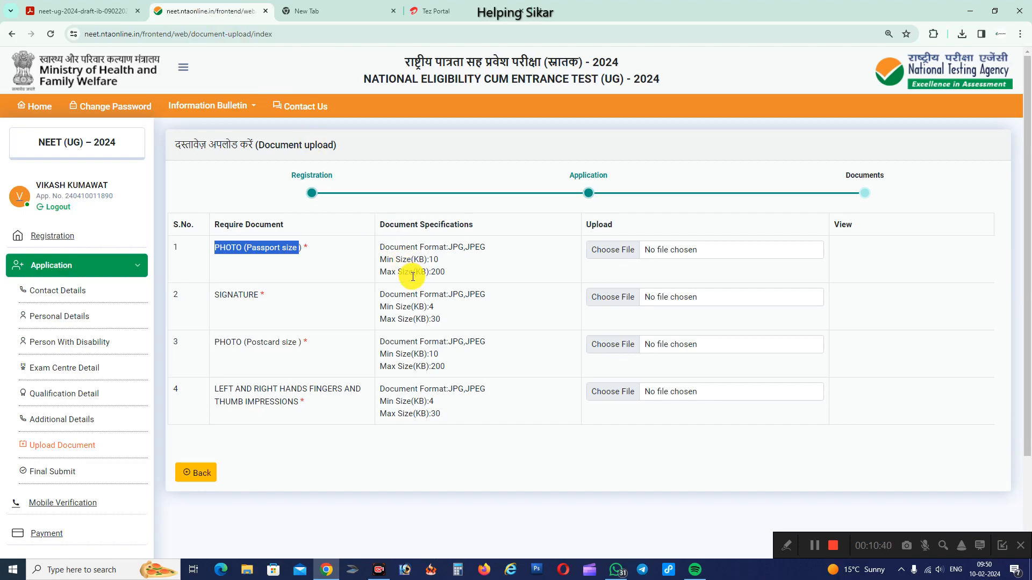
{"action": "left_click", "coordinate": [784, 540]}
{"action": "left_click", "coordinate": [704, 546]}
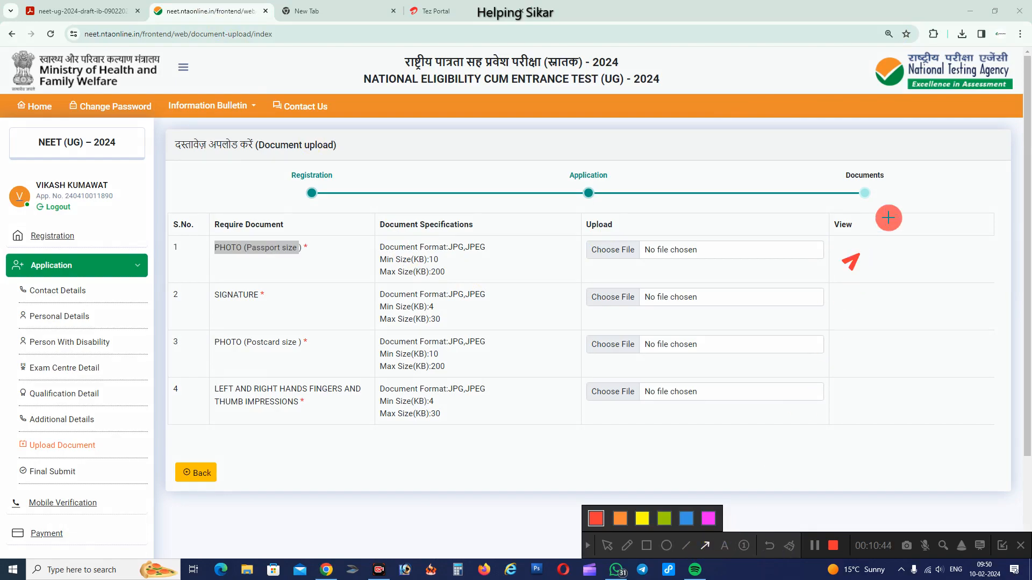
{"action": "left_click_drag", "start_coordinate": [888, 217], "coordinate": [979, 75]}
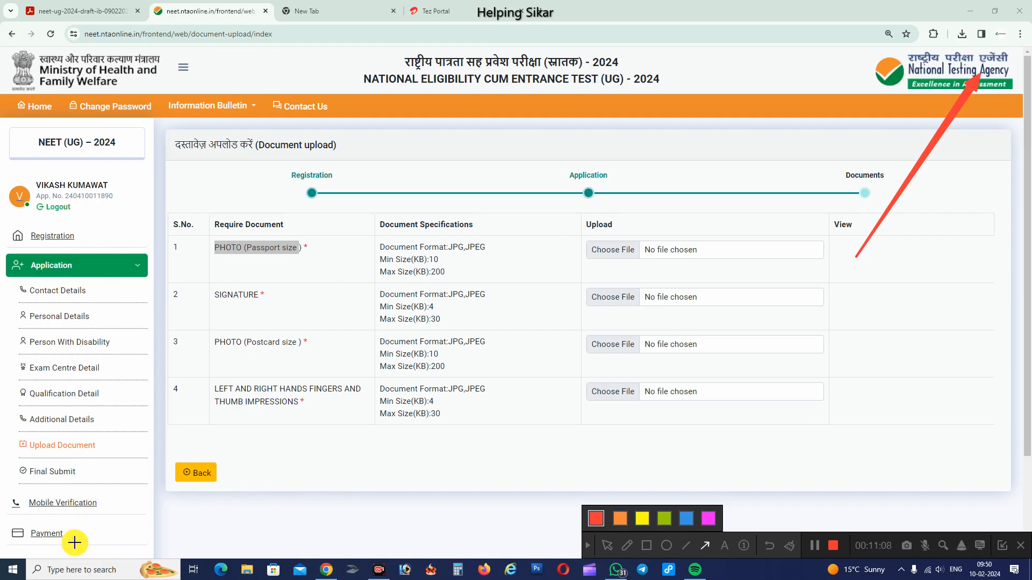
{"action": "left_click", "coordinate": [586, 545]}
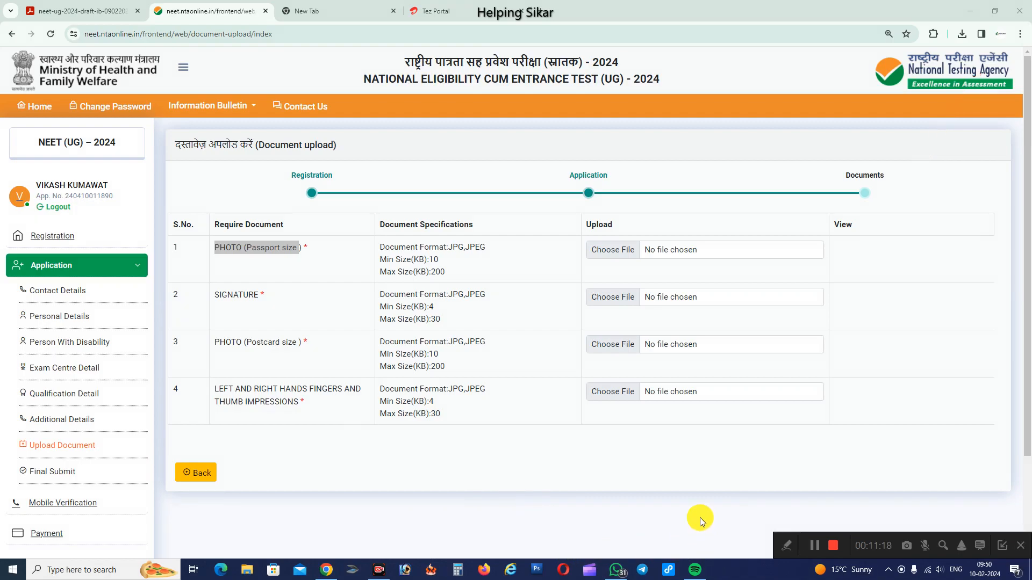